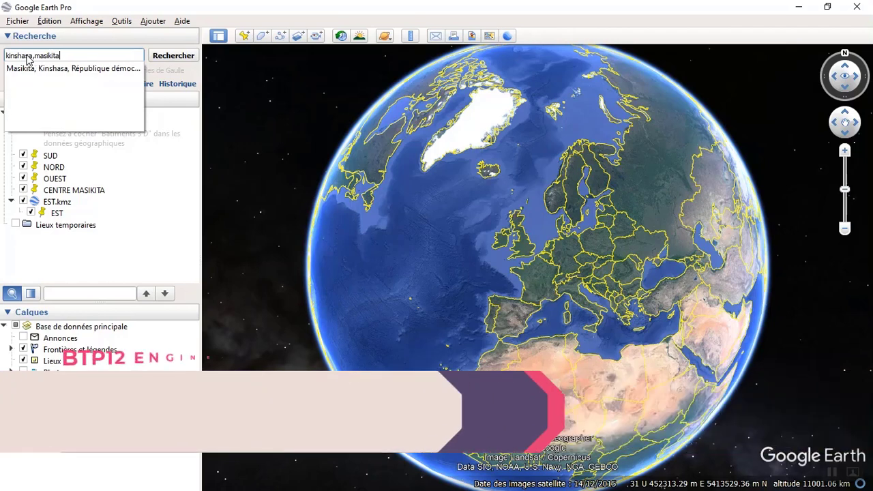
Search for Masikita in Kinshasa and frame the area containing the OUEST, CENTRE MASIKITA, EST and SUD placemarks
click(163, 51)
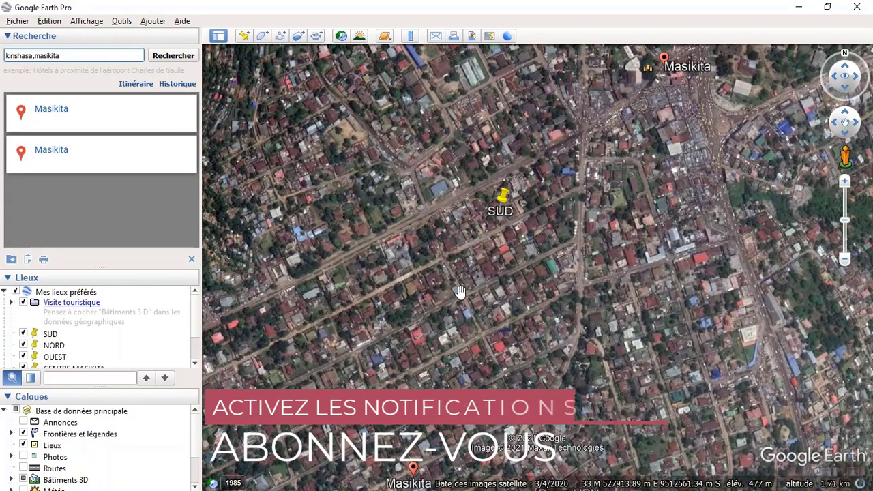
scroll(502, 304, down, 1)
scroll(502, 304, down, 2)
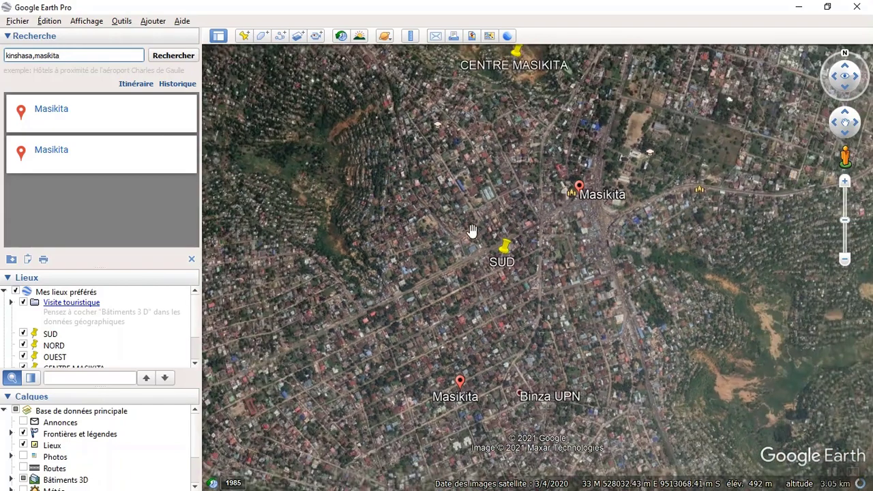
scroll(451, 268, down, 2)
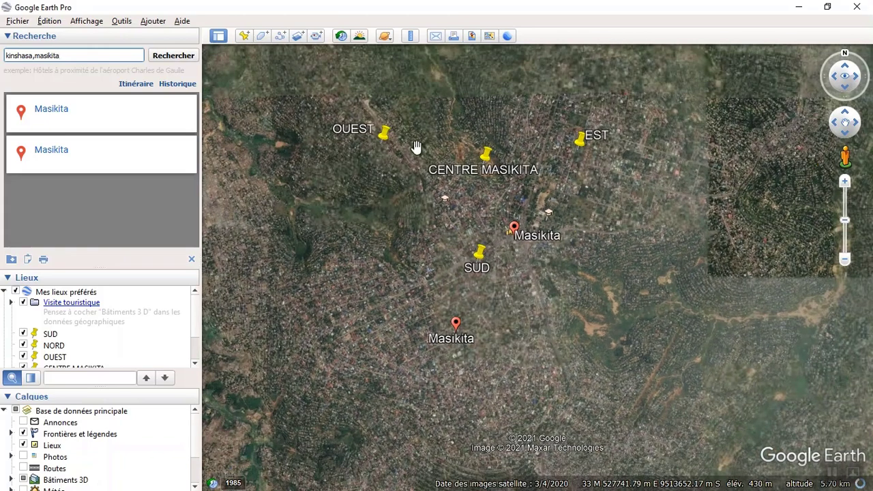
scroll(494, 96, up, 1)
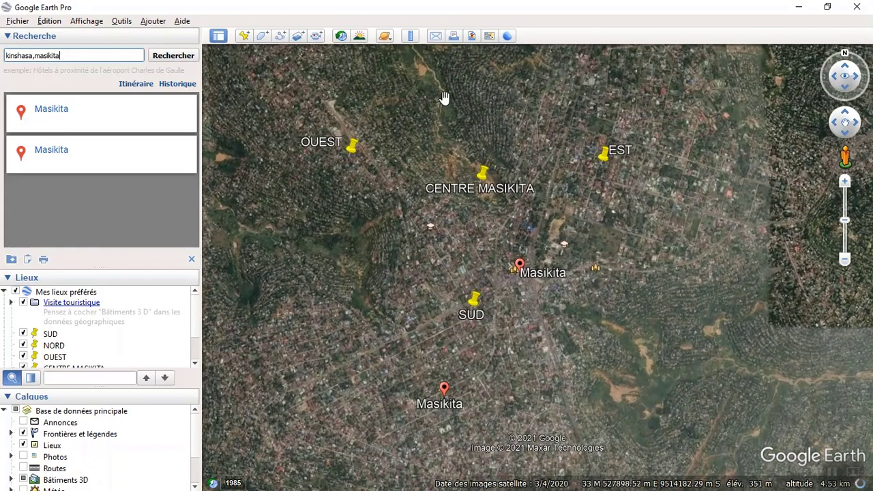
scroll(390, 269, down, 1)
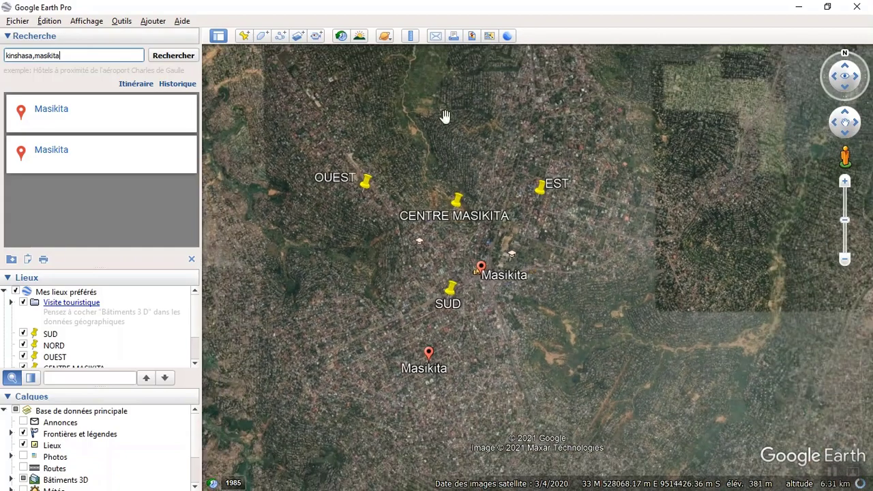
scroll(403, 71, up, 1)
scroll(478, 109, up, 1)
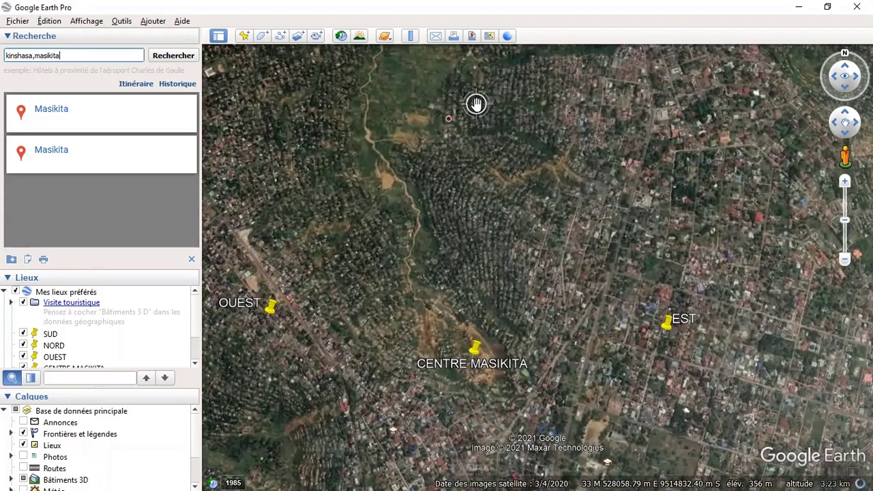
scroll(443, 275, down, 1)
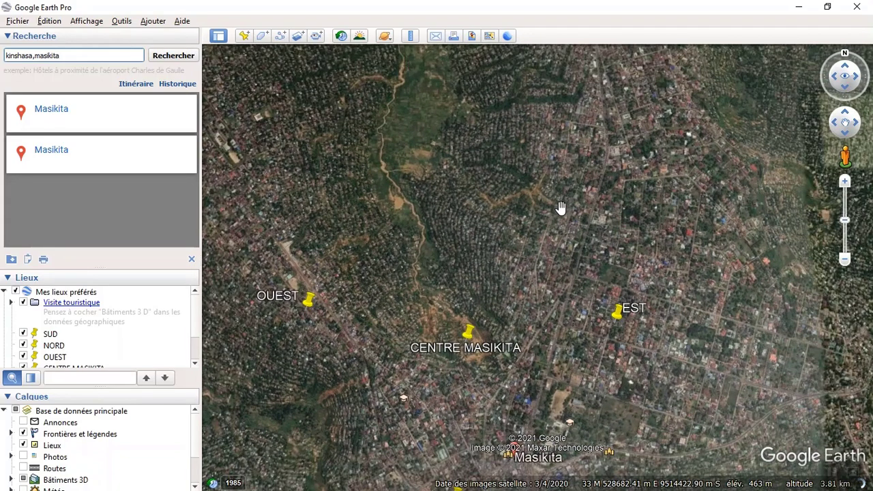
scroll(561, 207, down, 1)
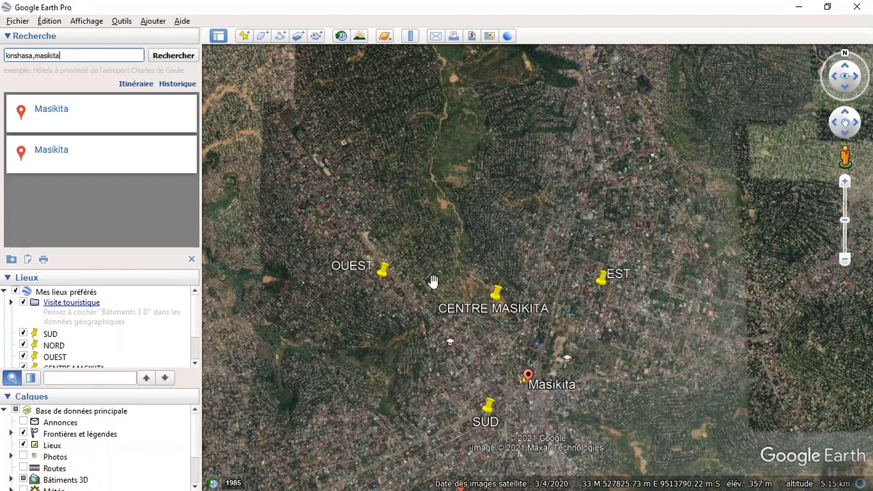
Delete the CENTRE MASIKITA placemark from the map
right_click(497, 294)
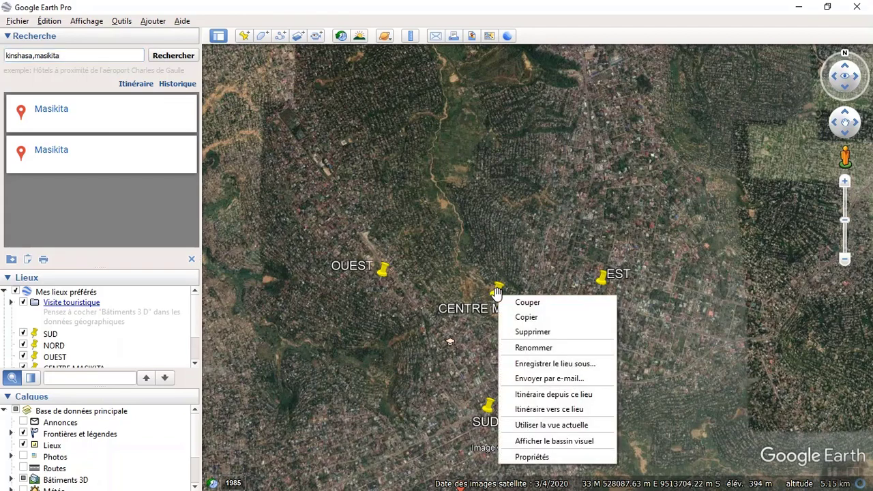
click(534, 332)
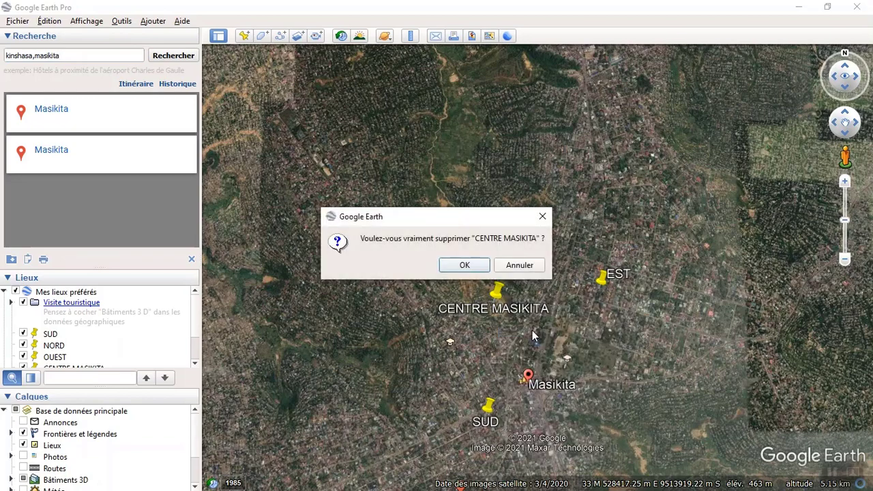
click(479, 269)
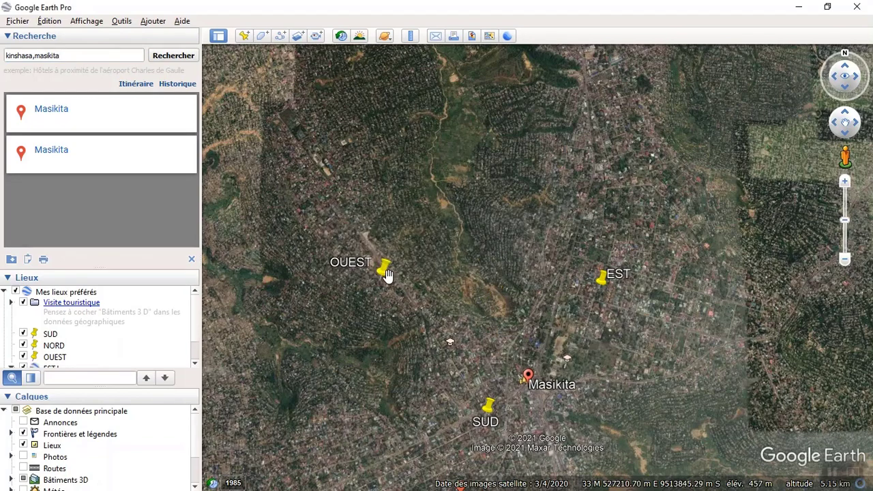
Add a placemark north of the OUEST and EST placemarks, at about 528009 m E, 9515184 m S in zone 33 M
click(243, 36)
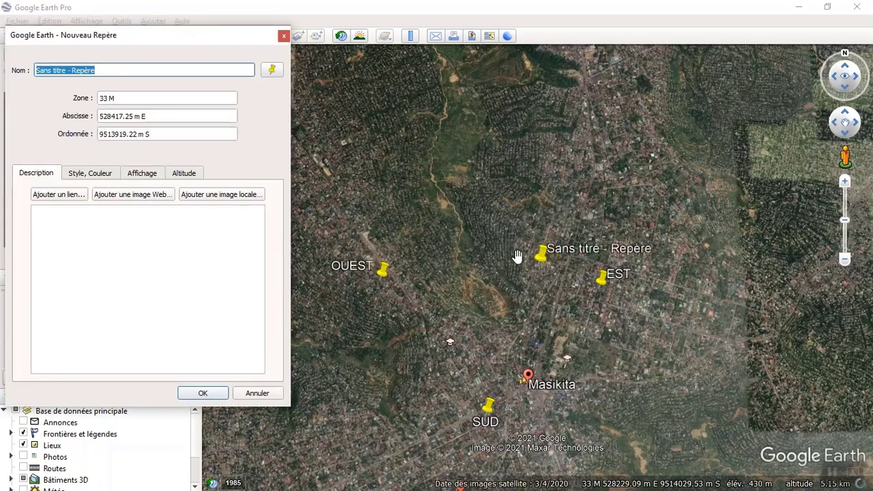
drag(546, 260, 491, 126)
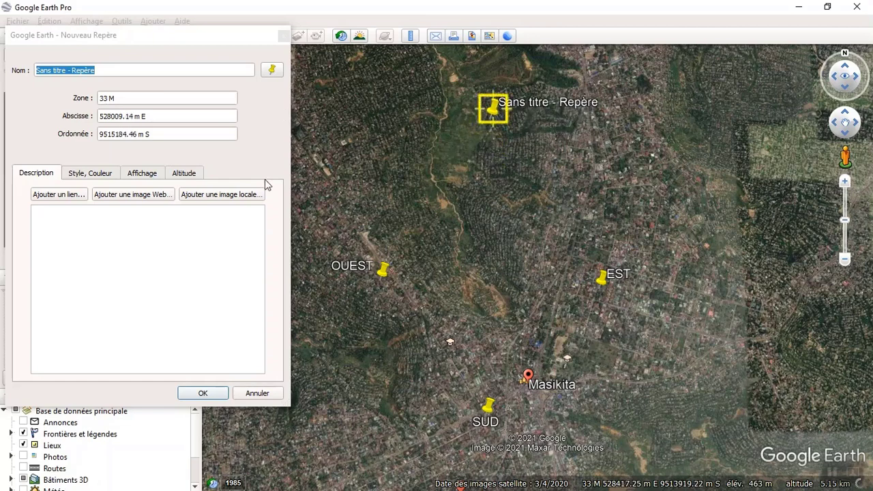
click(203, 393)
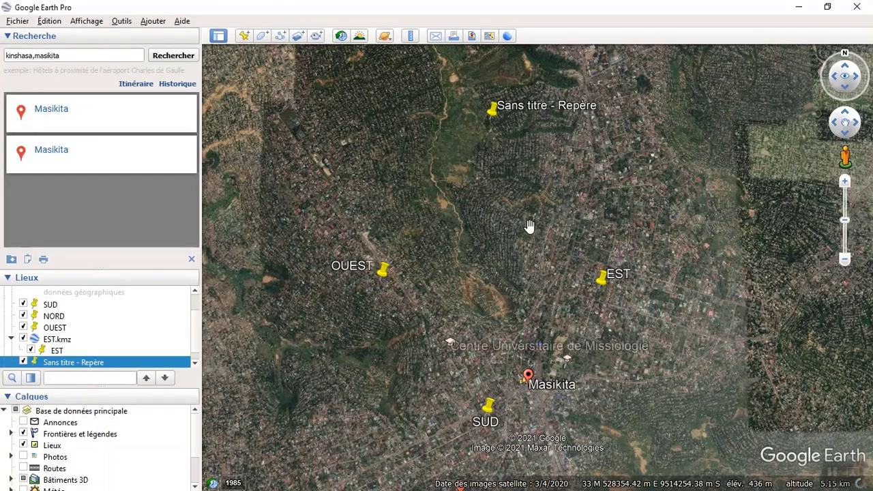
Apply the 3D view options with coordinates in Projection transverse de Mercator and measurement units in Mètres, kilomètres
click(123, 21)
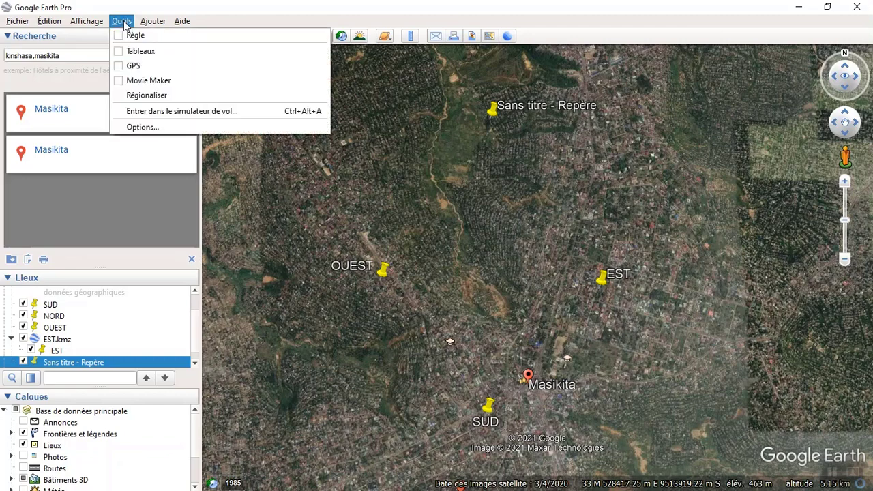
click(143, 127)
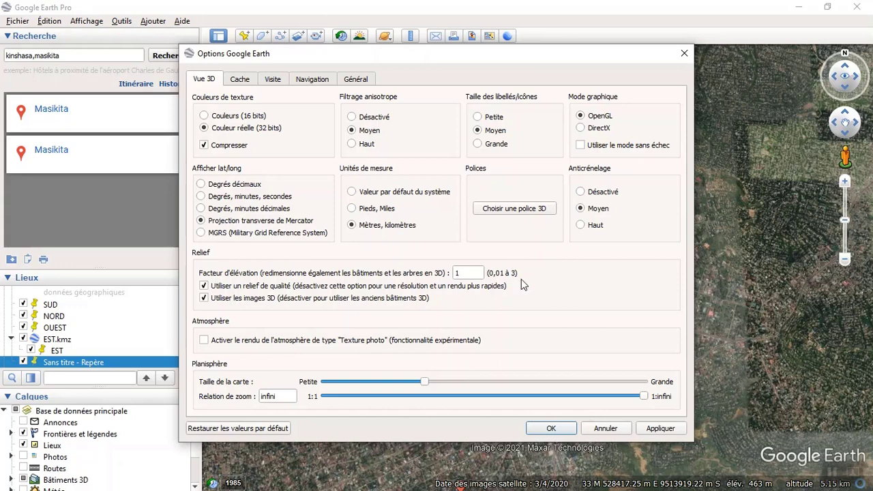
click(661, 431)
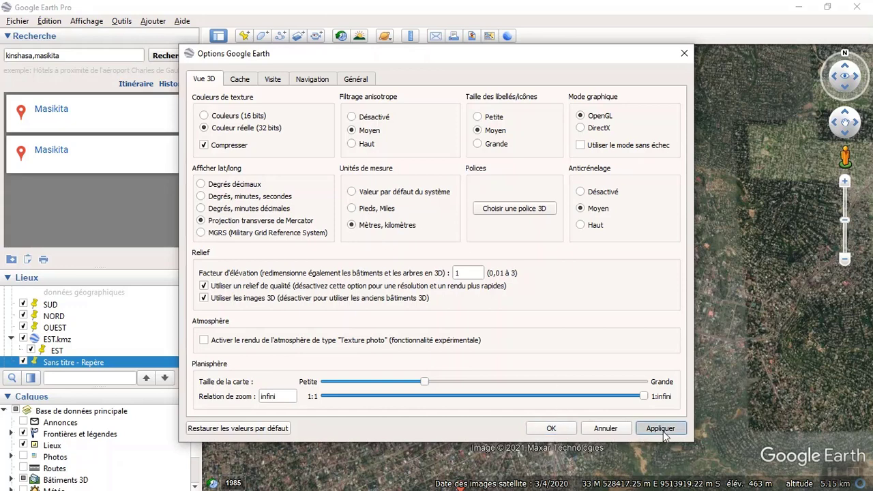
click(551, 429)
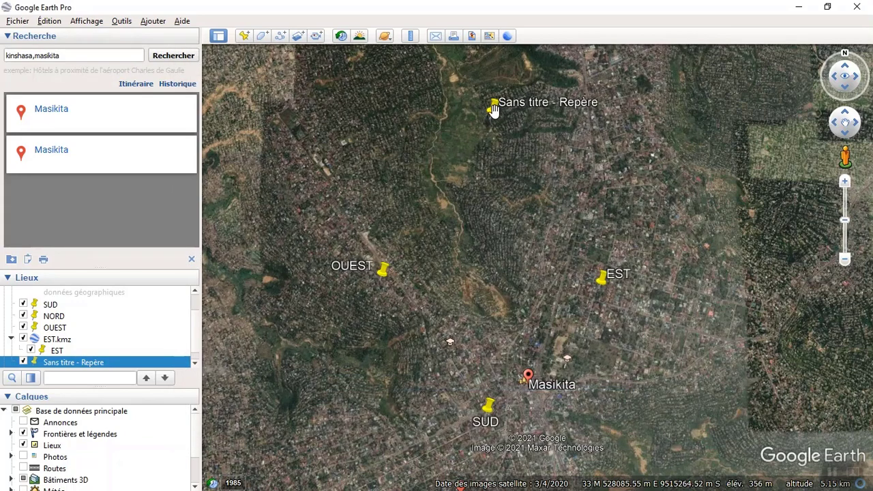
Rename the new northern placemark as Nord
right_click(492, 110)
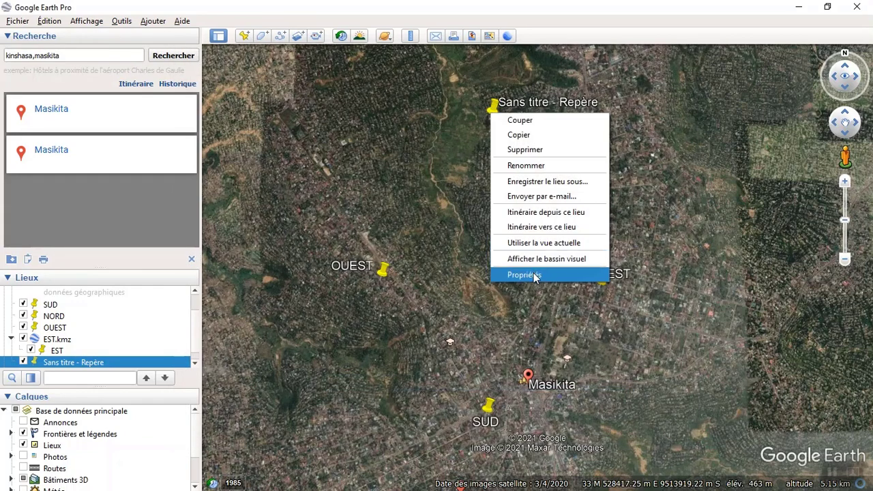
click(524, 275)
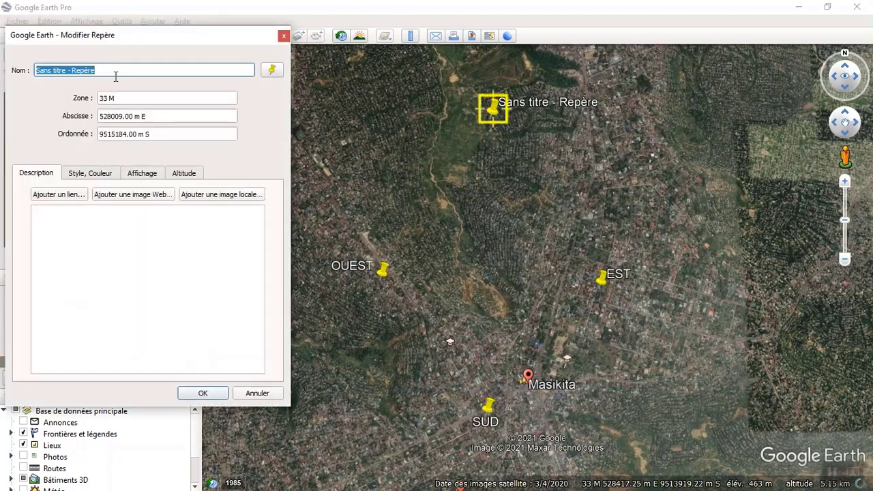
text(No)
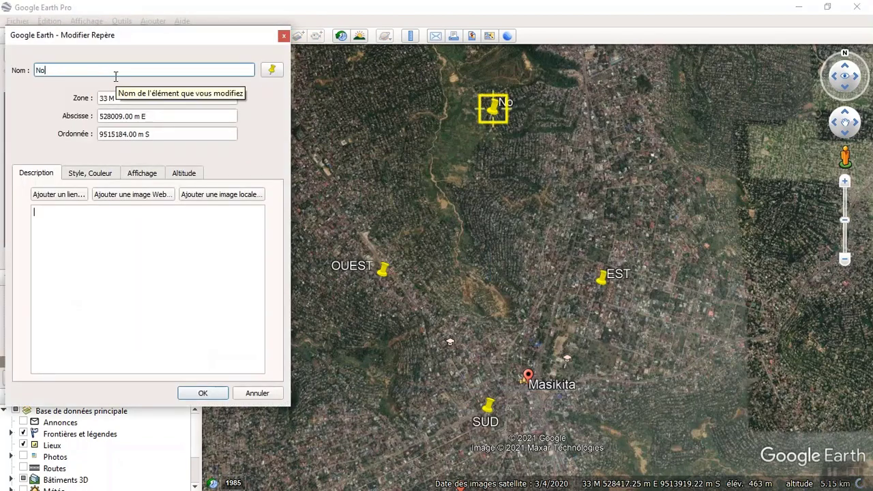
text(rd)
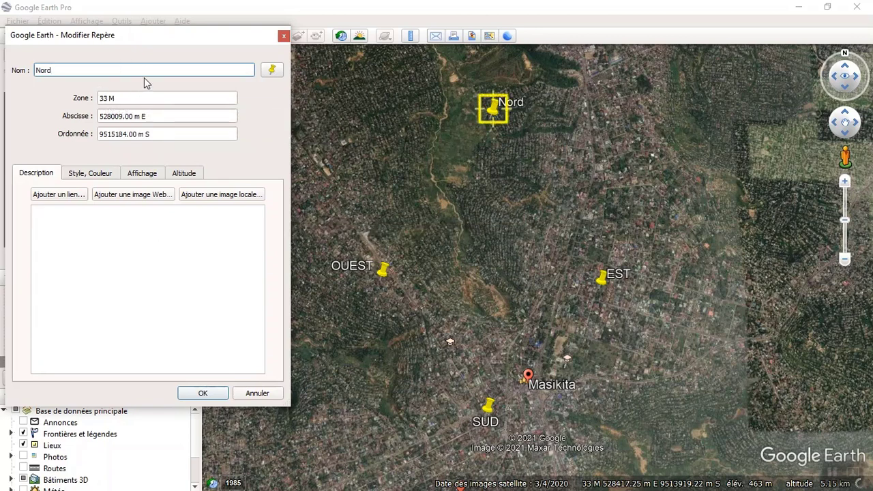
click(201, 394)
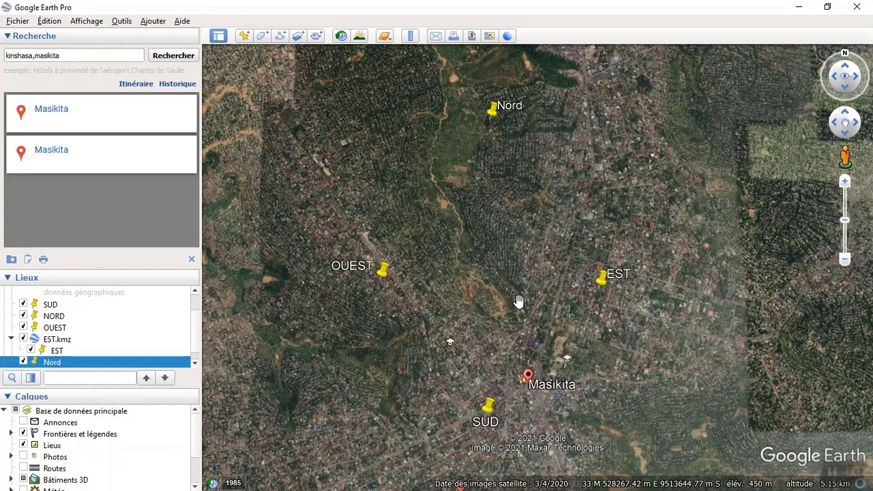
Minimize the Documents and Google Earth windows and launch Global Mapper from the desktop
key(alt+Tab)
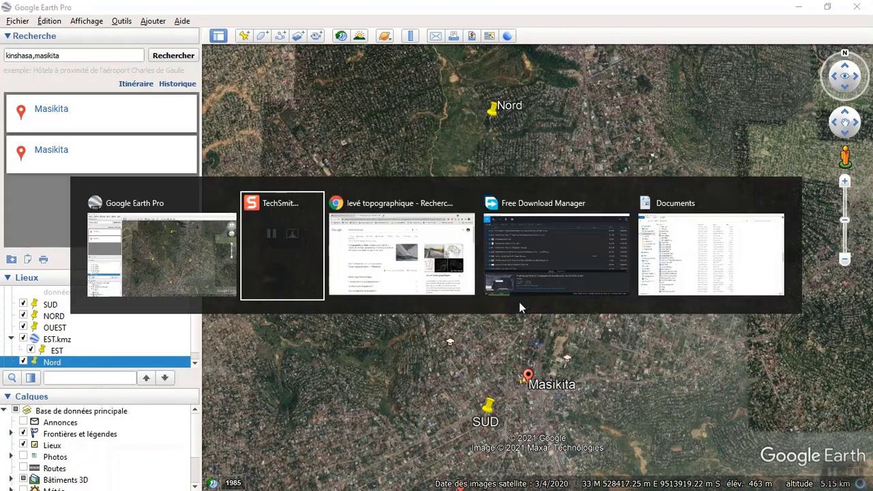
key(alt+Tab)
key(alt+Tab)
key(alt+Tab)
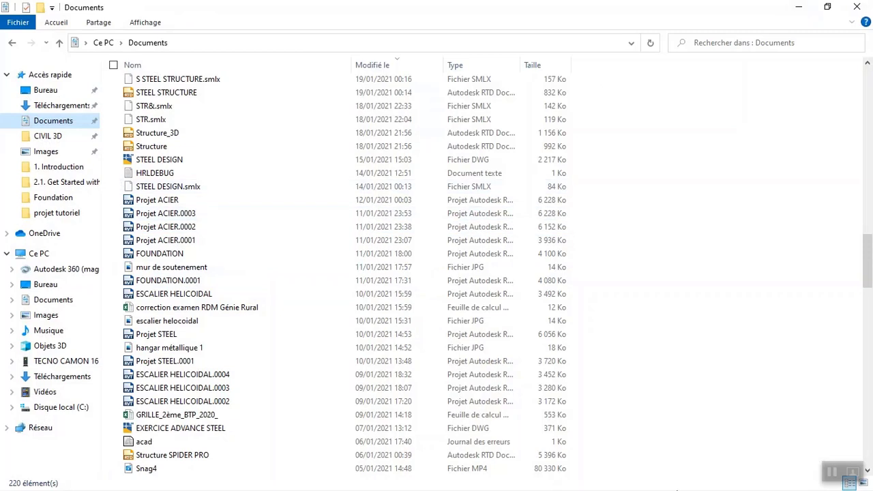
click(796, 8)
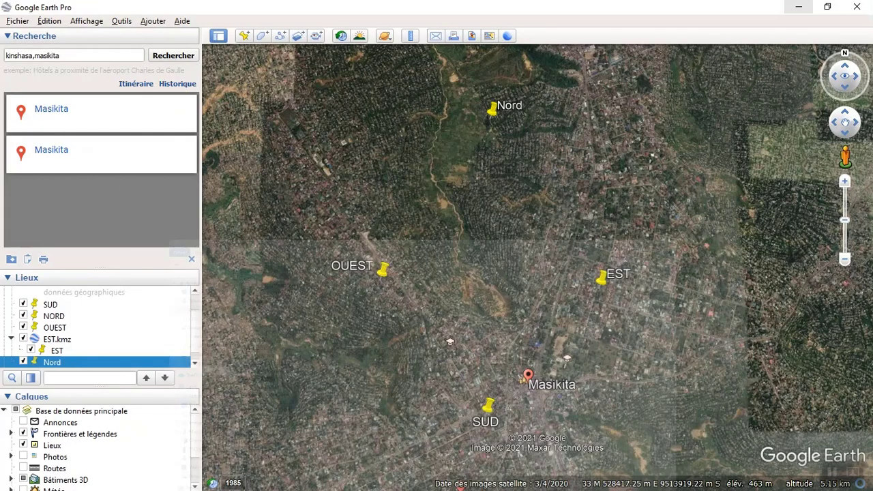
click(800, 7)
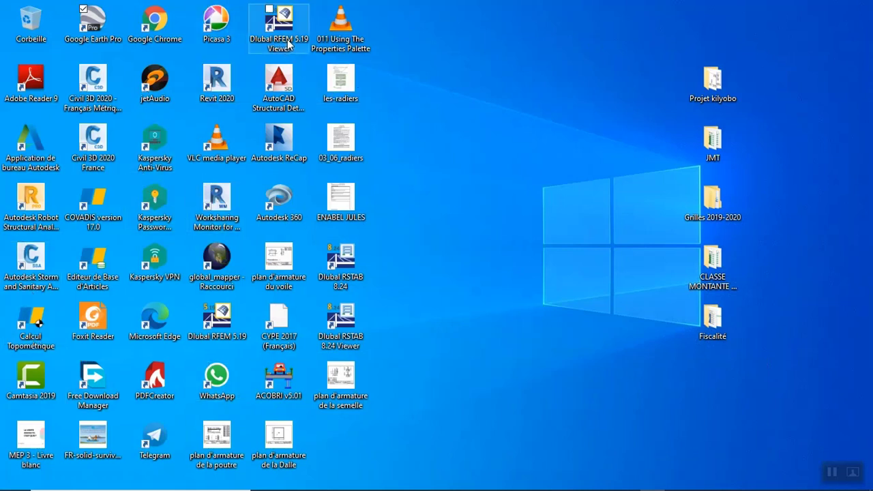
double_click(225, 259)
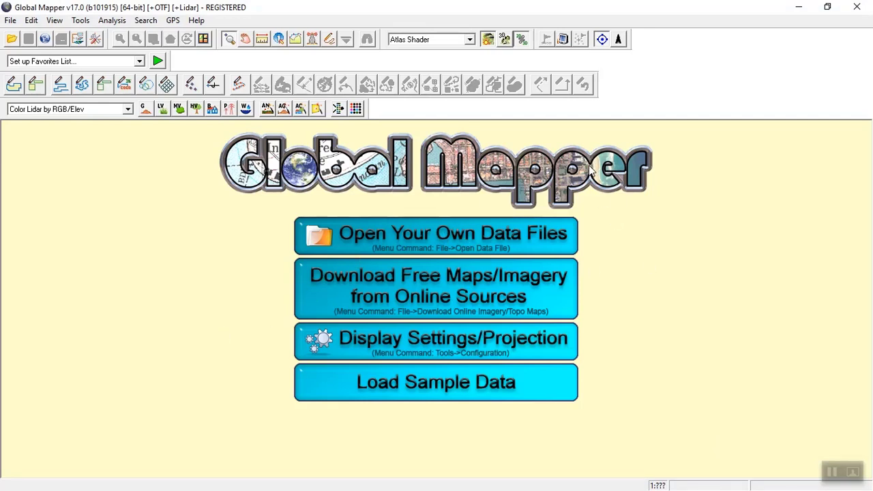
Switch back to Google Earth and save the Nord placemark in Documents as the KMZ file "lévé topo masikita"
key(alt+Tab)
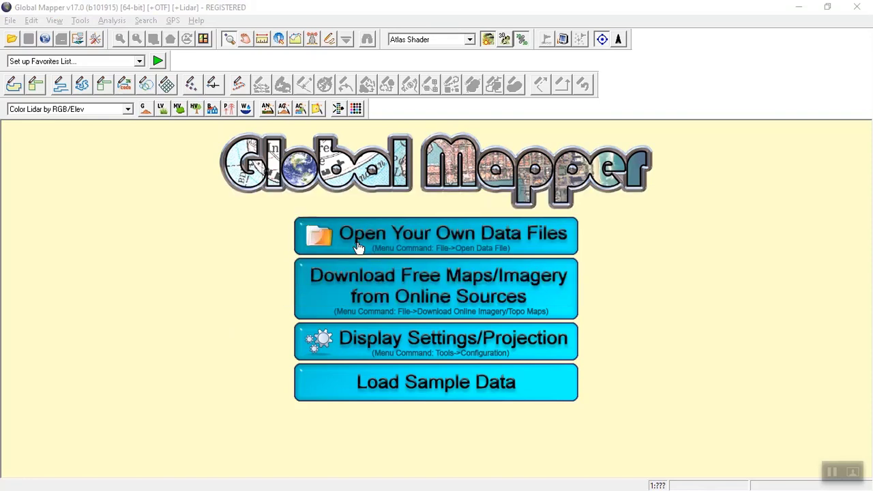
key(alt+Tab)
key(Tab)
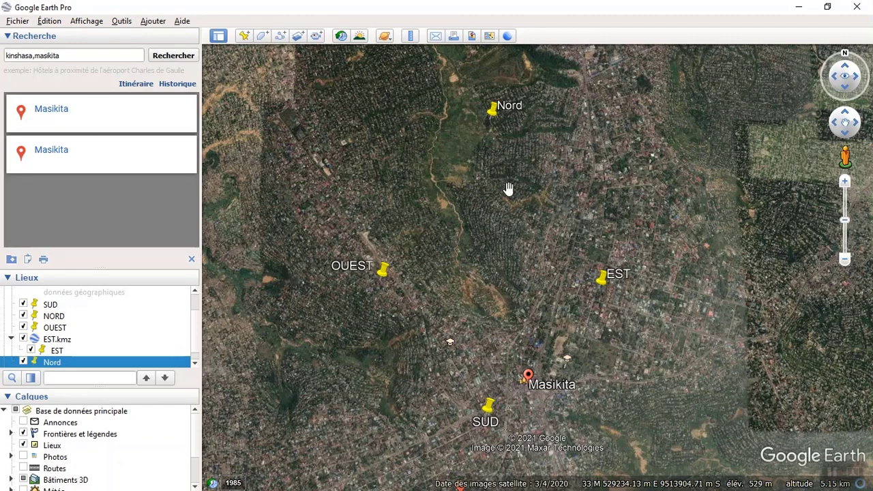
click(17, 23)
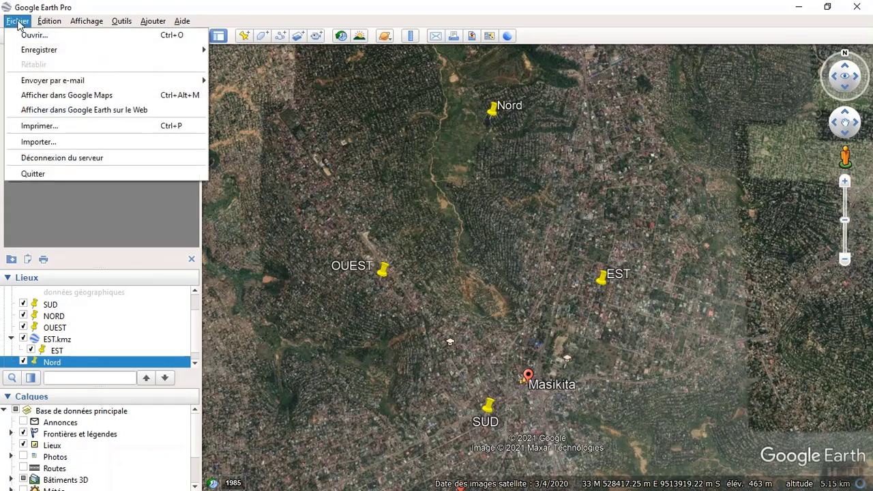
mouse_move(37, 53)
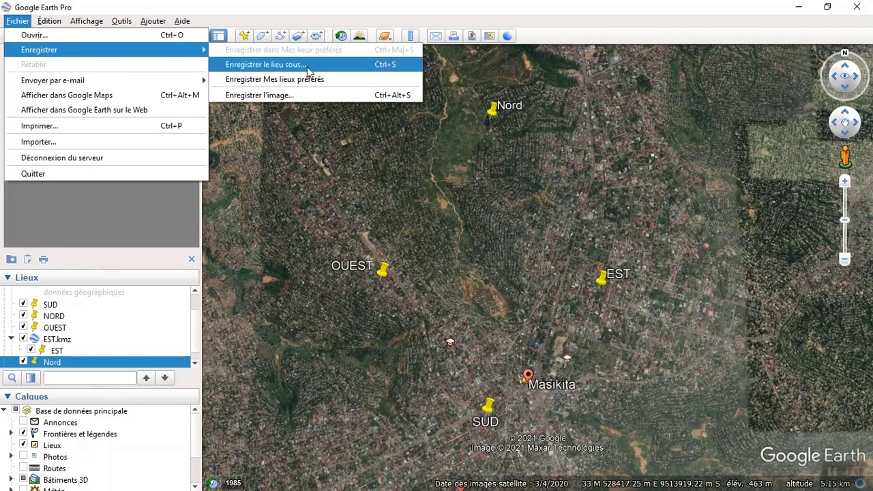
click(327, 70)
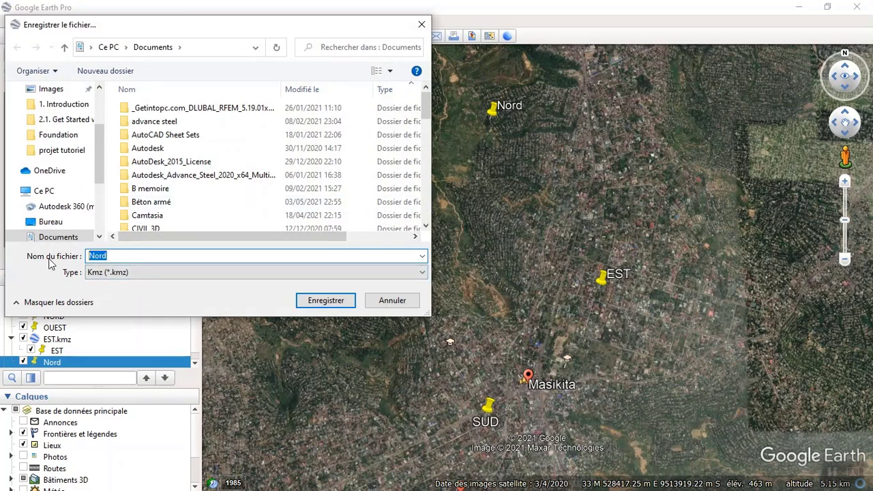
text(le)
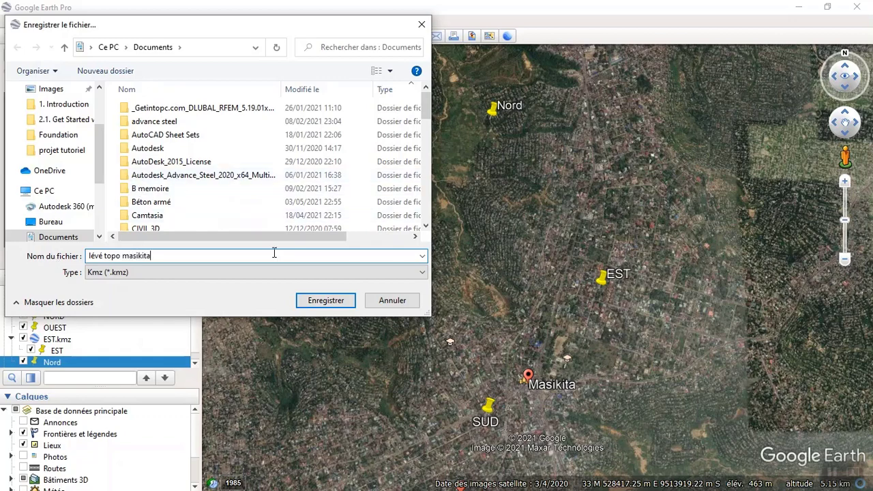
click(326, 302)
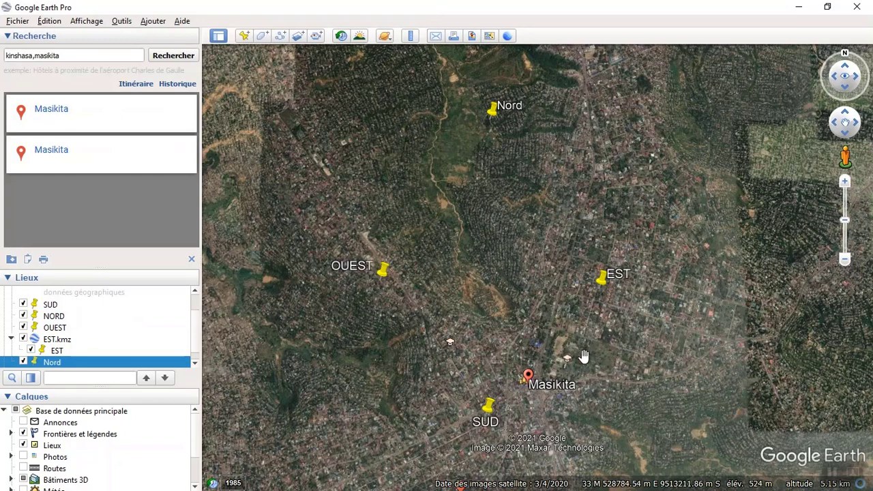
Switch to Global Mapper and open the KMZ data file "lévé topo masikita" from Documents
key(alt+Tab)
key(alt+Tab)
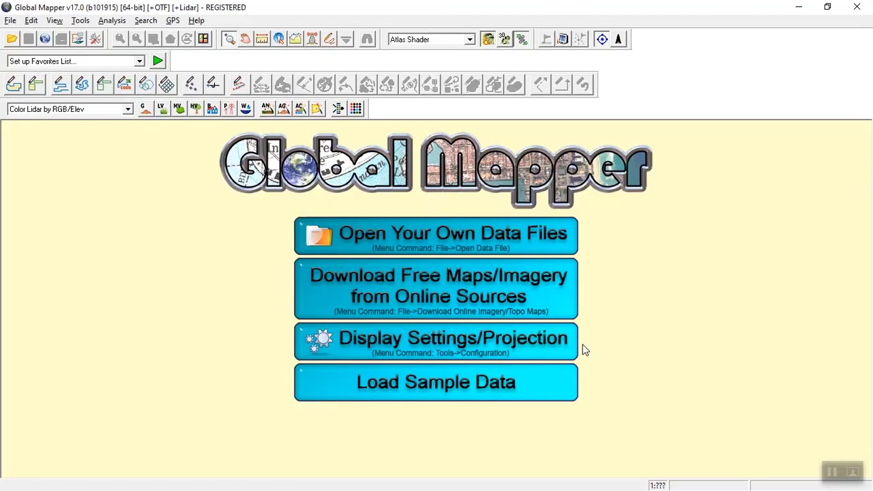
click(443, 240)
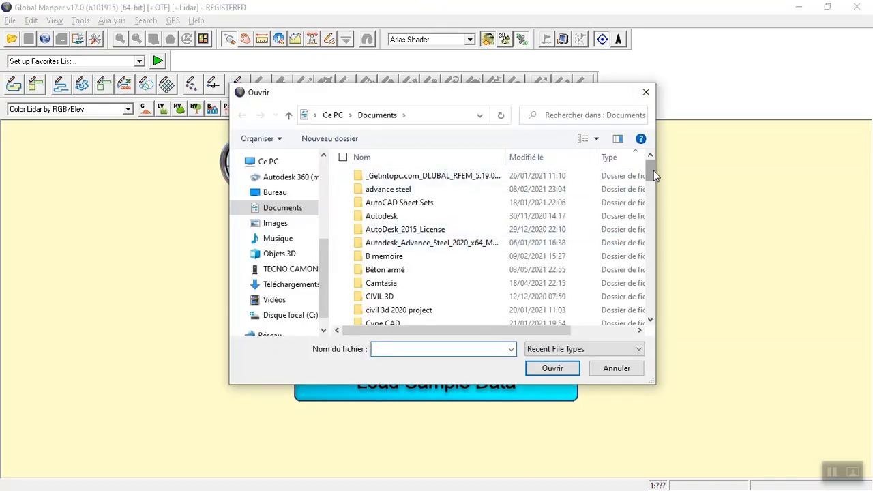
drag(653, 173, 645, 317)
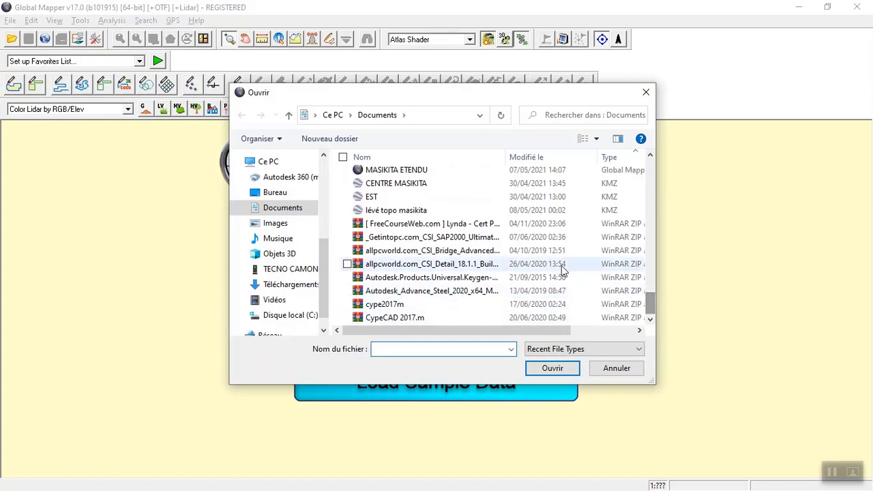
scroll(452, 232, up, 1)
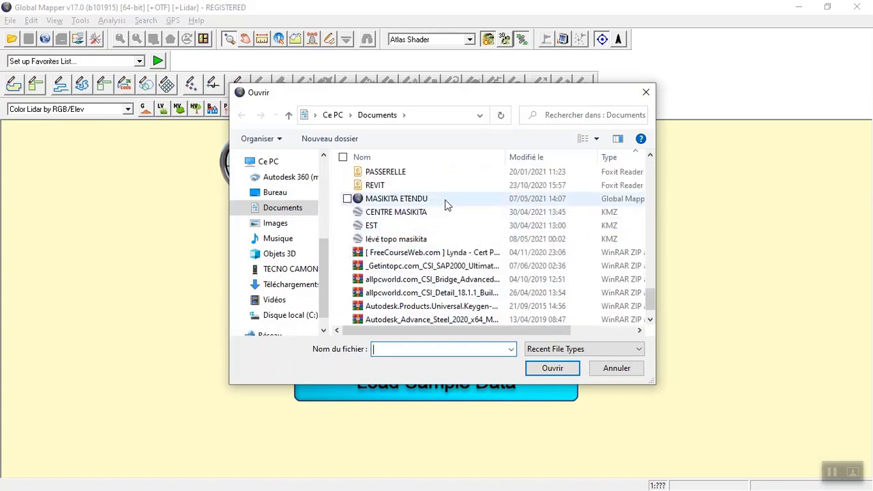
click(407, 241)
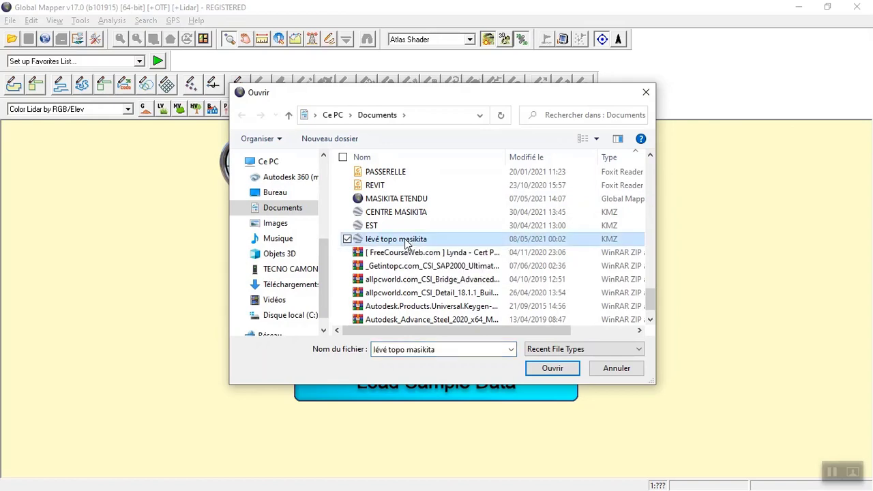
click(552, 369)
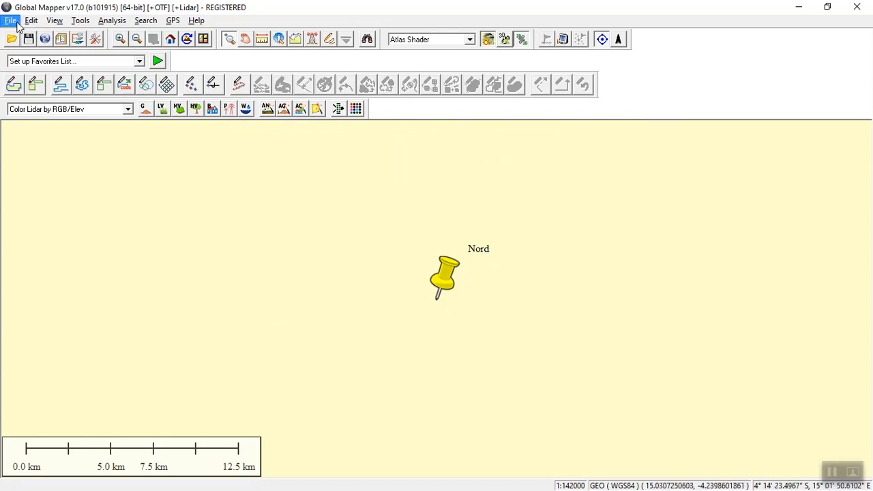
Configure the display projection as UTM, zone -33 (12°E - 18°E - Southern Hemisphere), with WGS84 datum and planar units in METERS
click(81, 21)
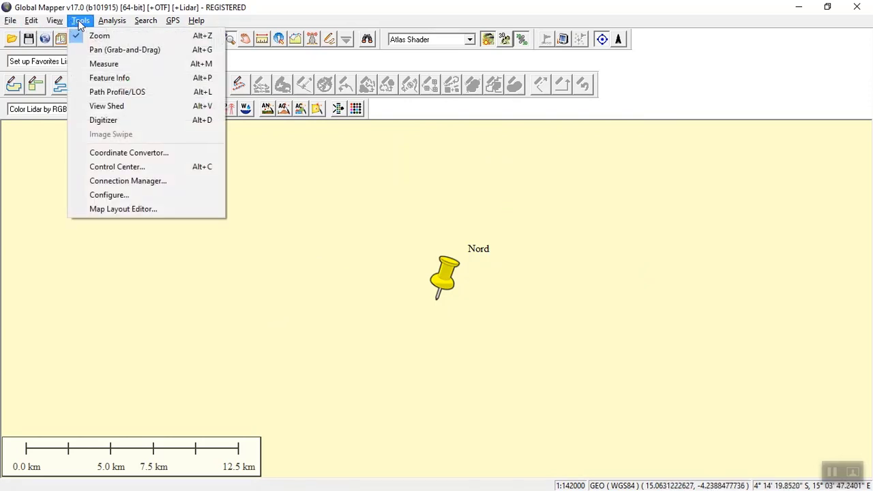
click(109, 195)
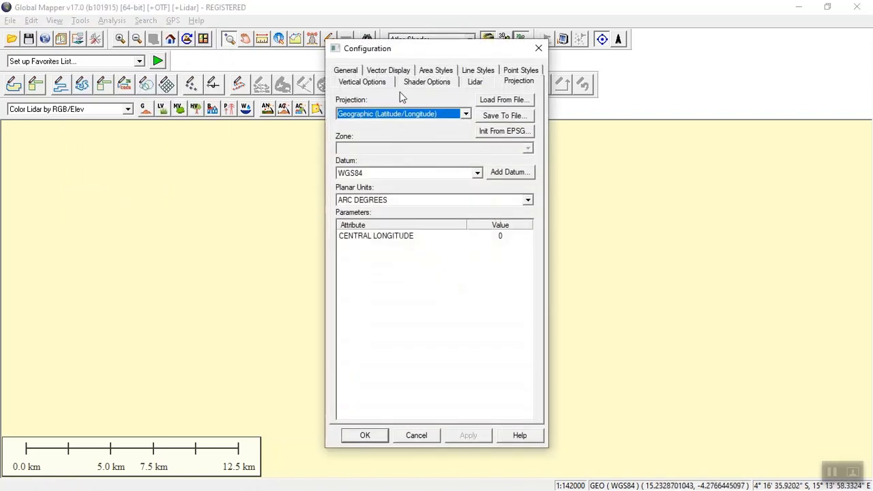
click(467, 115)
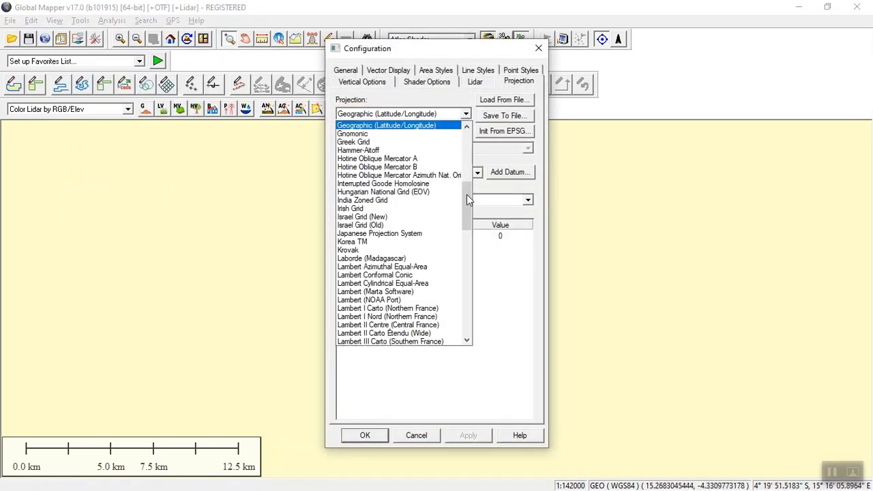
drag(465, 189, 460, 308)
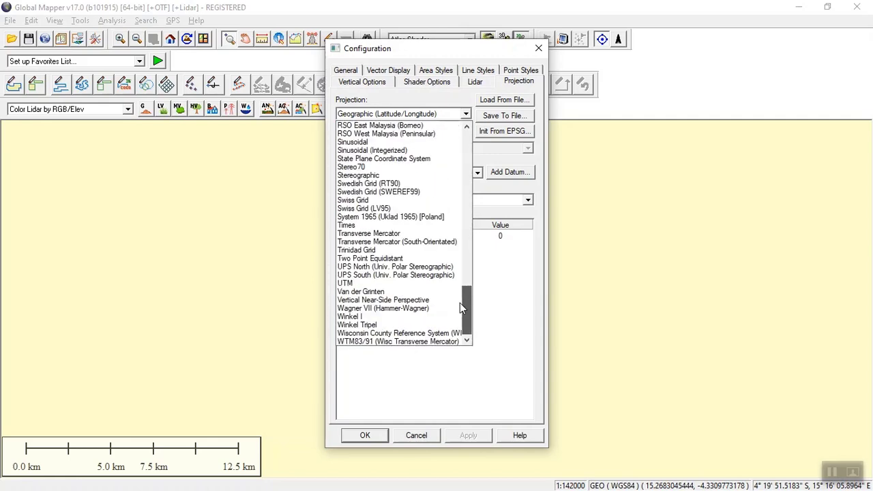
click(407, 284)
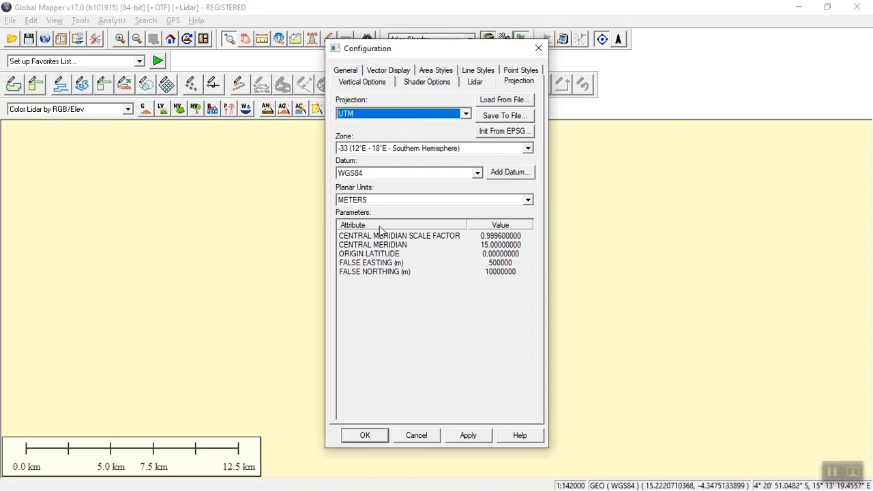
click(466, 437)
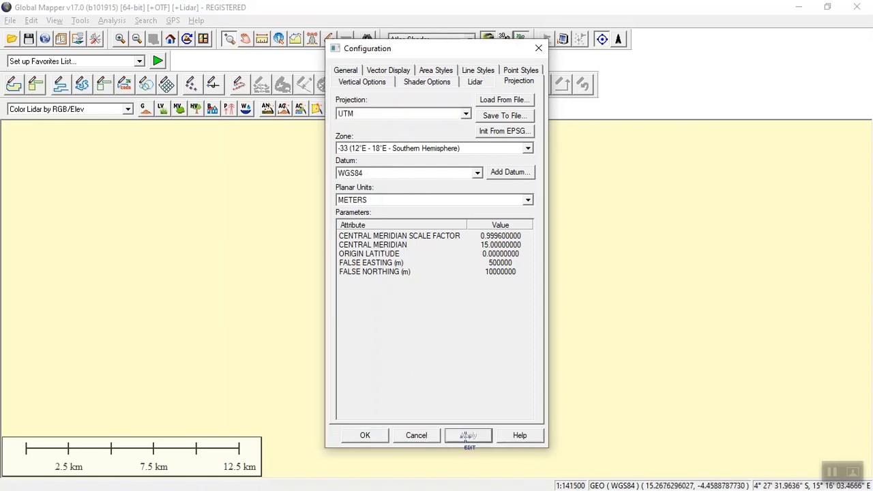
click(363, 435)
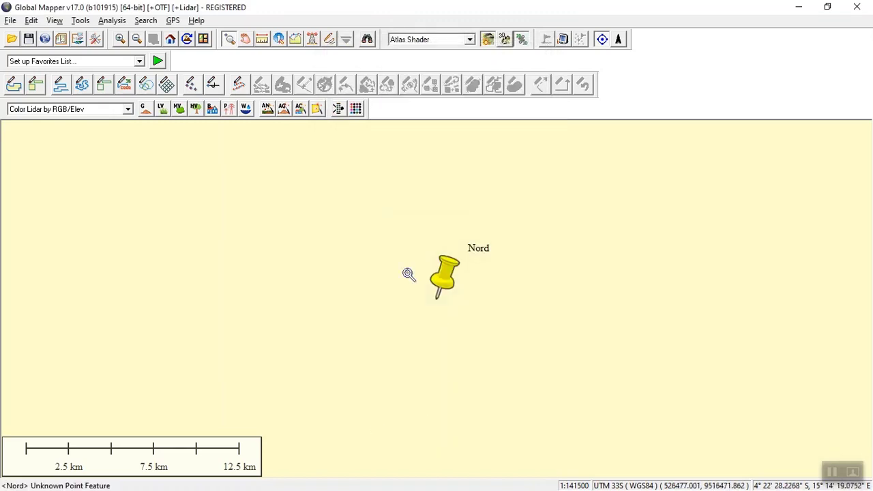
Download SRTM Worldwide Elevation Data (3-arc-second Resolution) for the current screen bounds around the Nord placemark
click(12, 21)
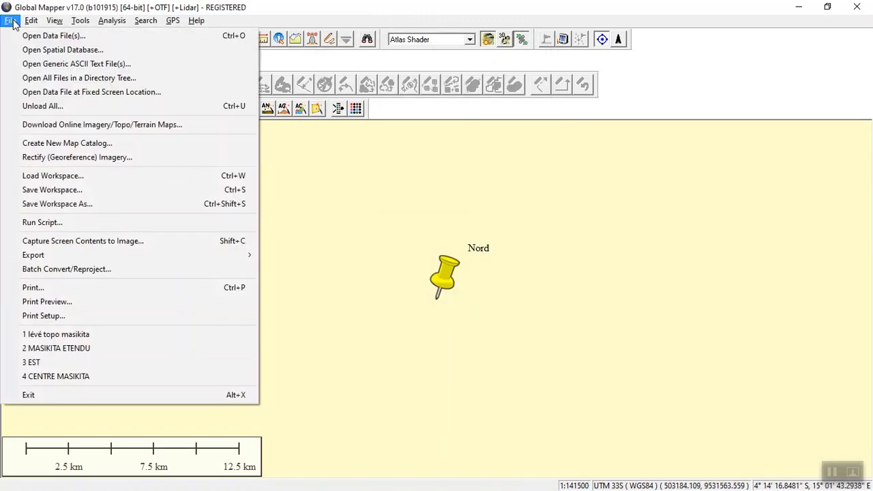
click(60, 125)
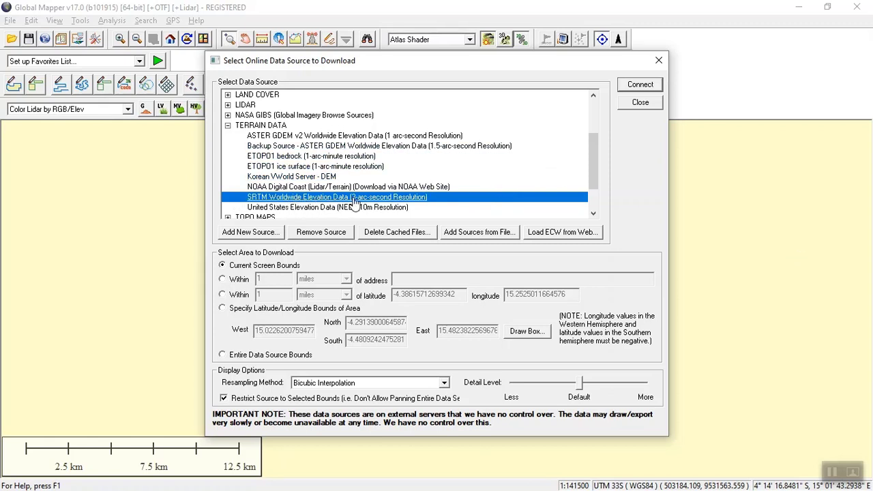
click(634, 85)
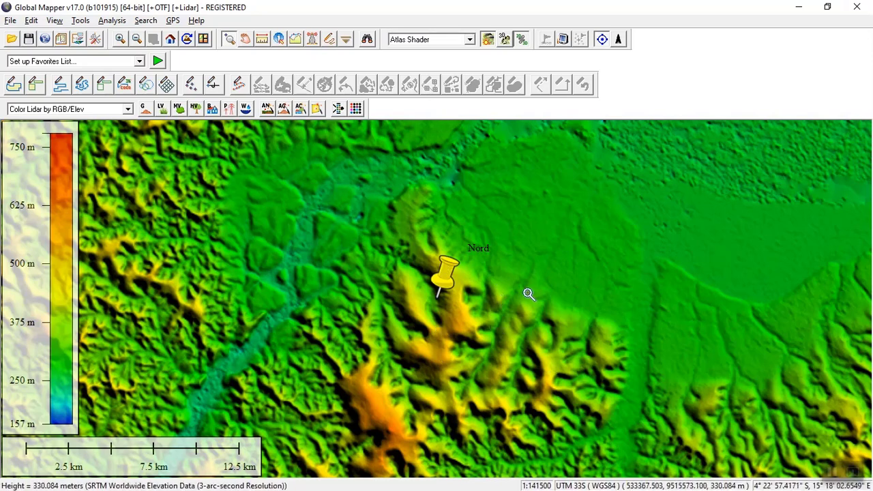
Widen the displayed extent around Nord and download SRTM Worldwide Elevation Data (3-arc-second Resolution) for the enlarged screen bounds
right_click(477, 244)
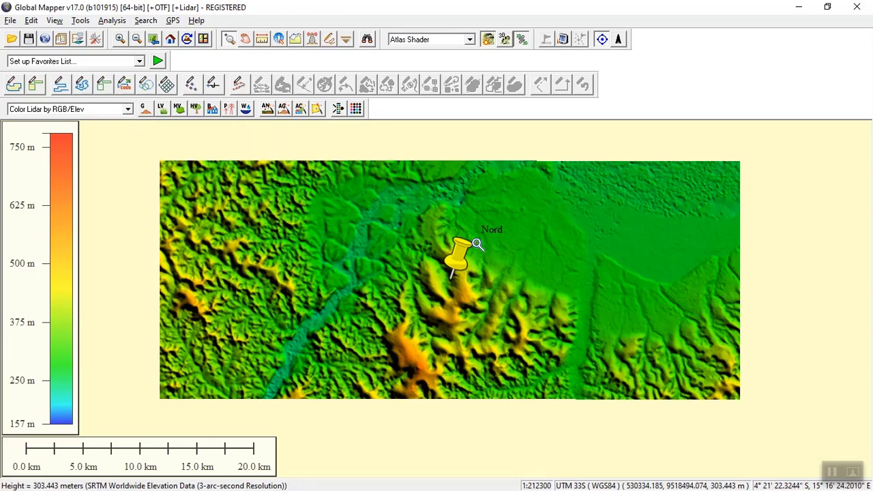
right_click(477, 244)
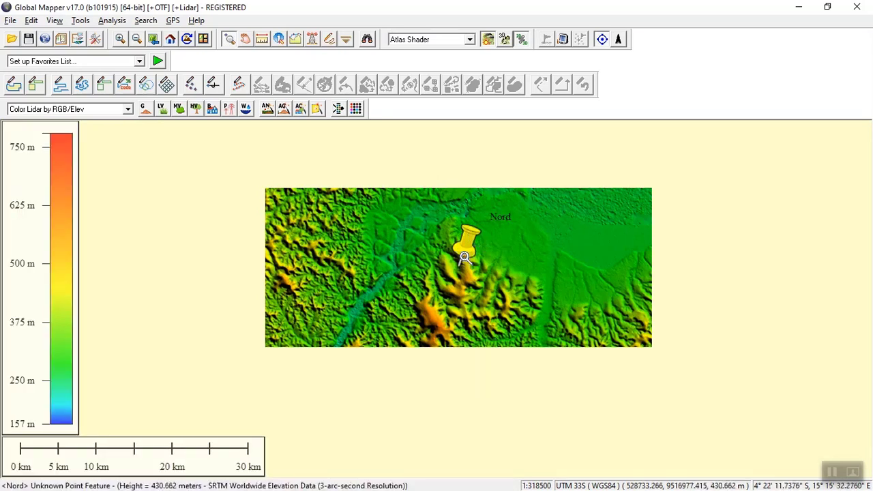
click(10, 22)
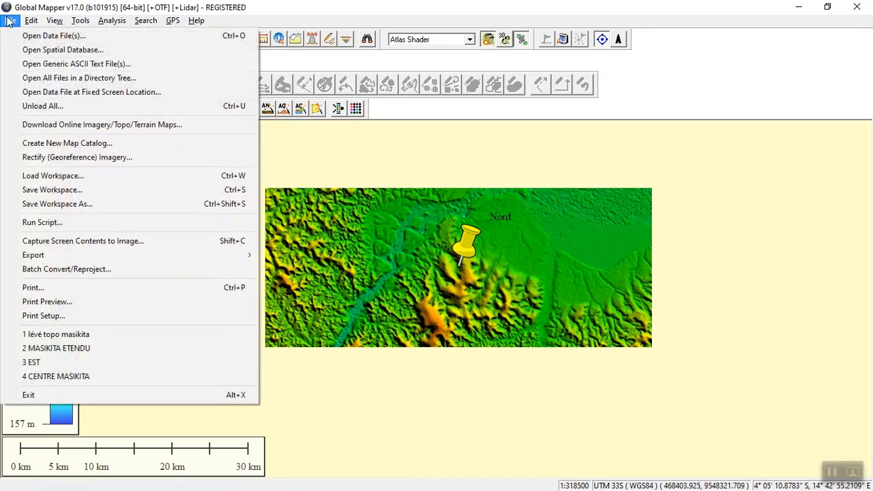
click(90, 129)
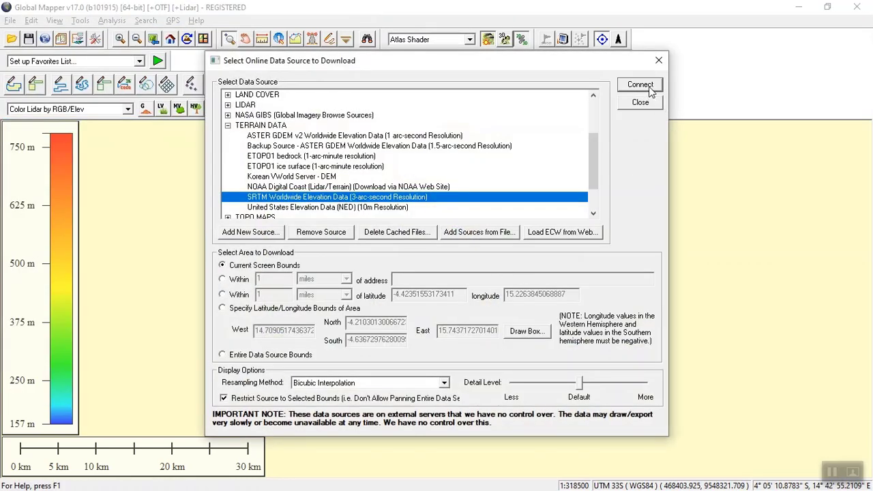
click(639, 85)
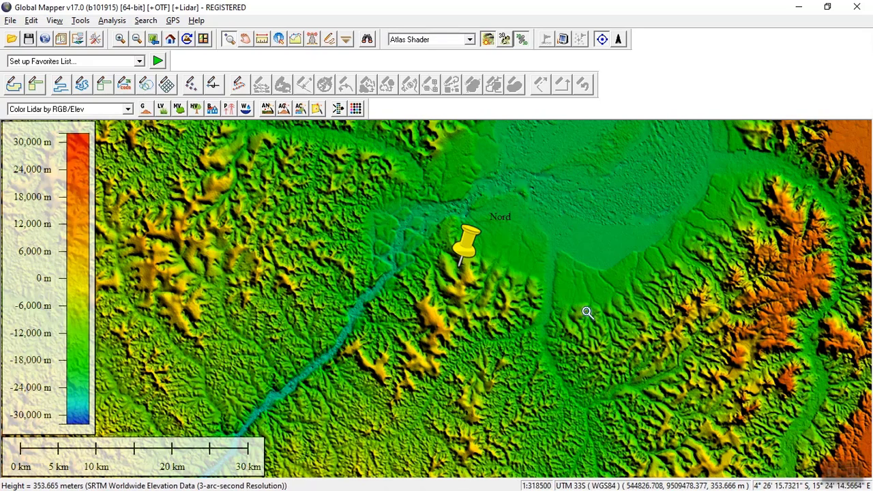
Start an elevation grid export in XYZ Grid format and define its export bounds by Current Projection (UTM - meters)
click(10, 22)
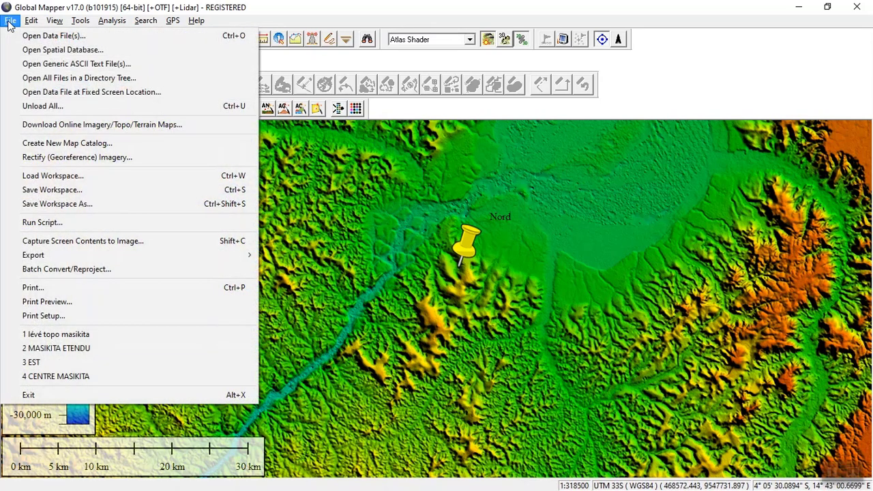
mouse_move(38, 256)
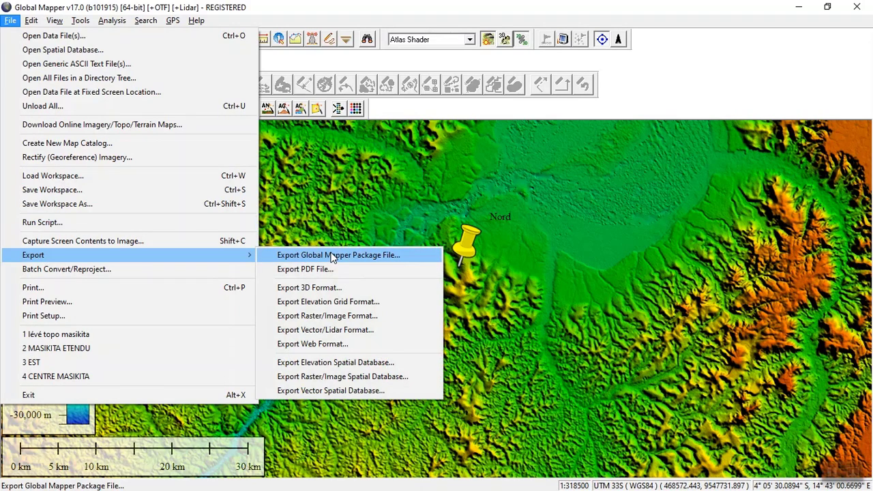
click(349, 307)
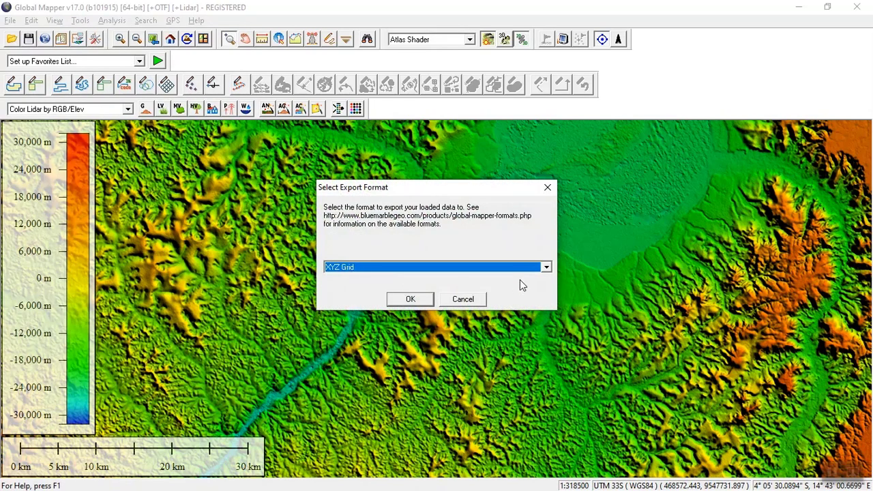
click(546, 267)
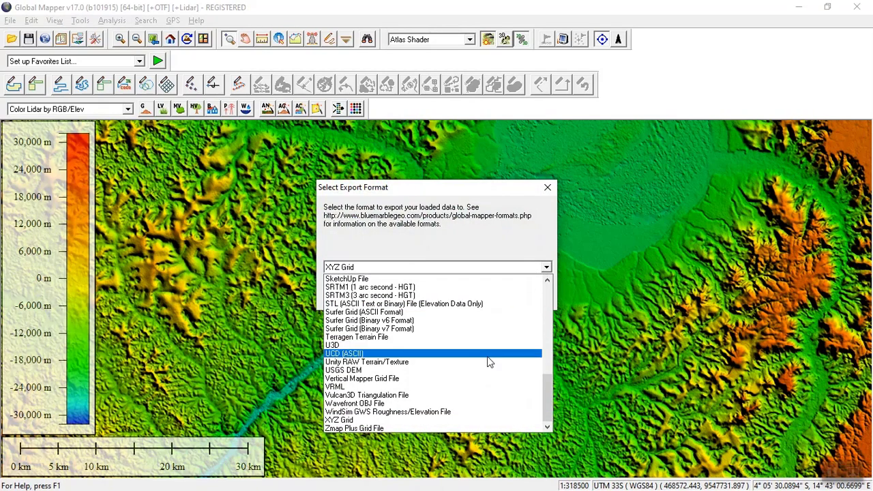
click(463, 420)
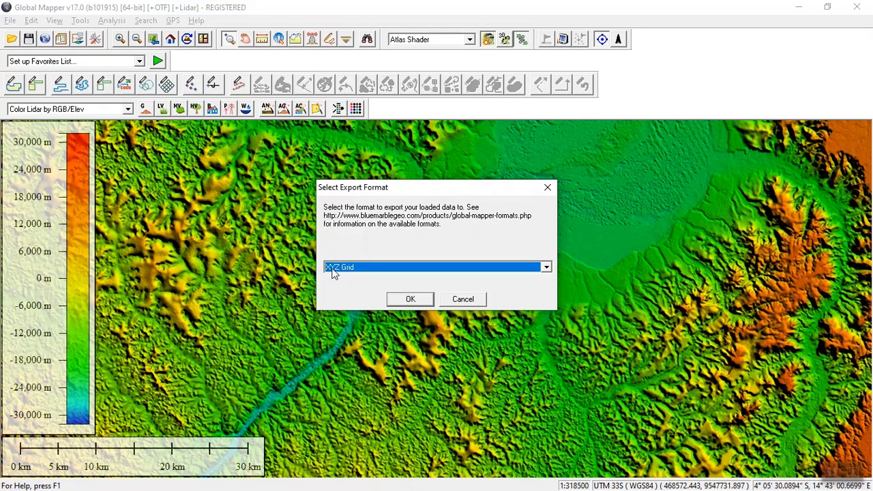
click(410, 299)
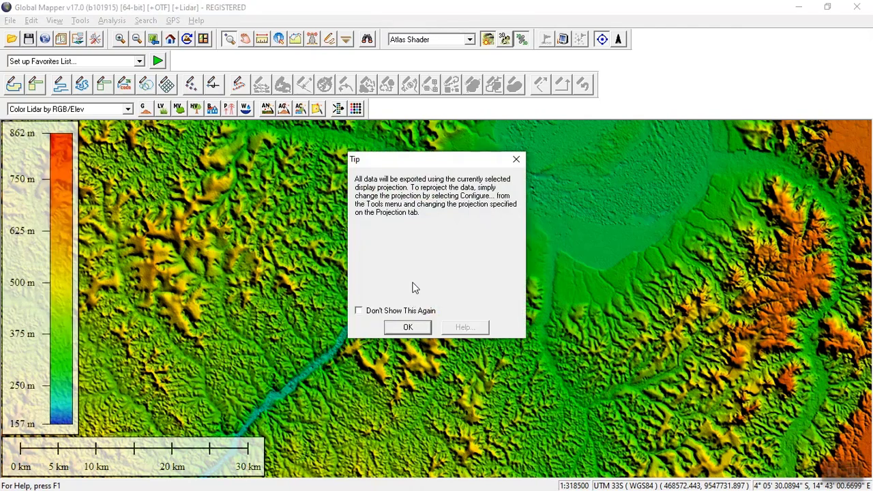
click(408, 327)
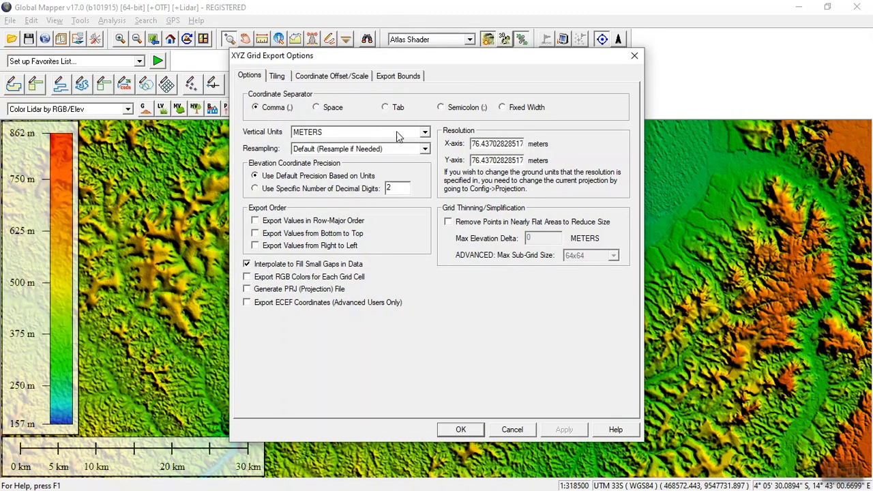
click(407, 73)
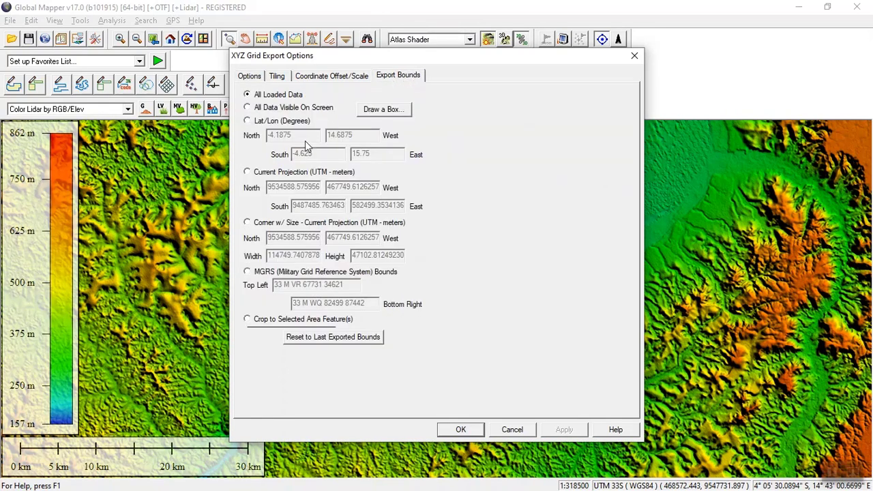
click(249, 173)
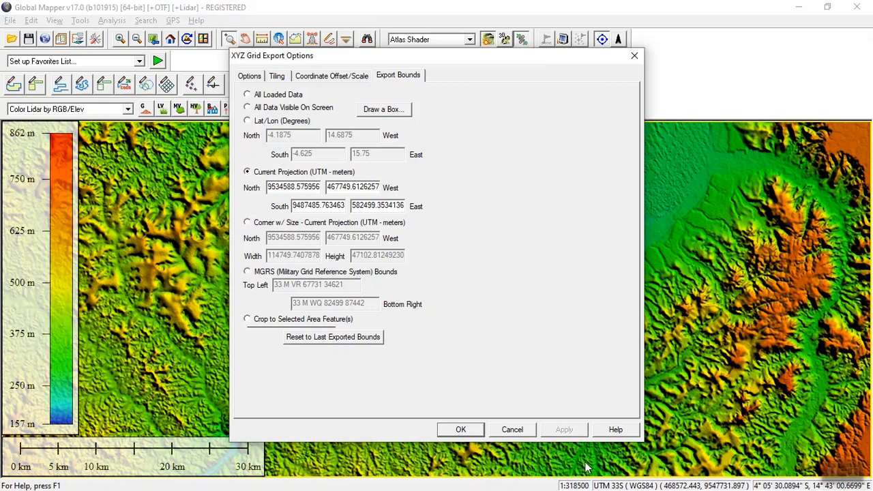
Copy the Nord placemark's northing, 9515184.00, from Google Earth Pro and enter it as the North export bound in Global Mapper
key(alt+Tab)
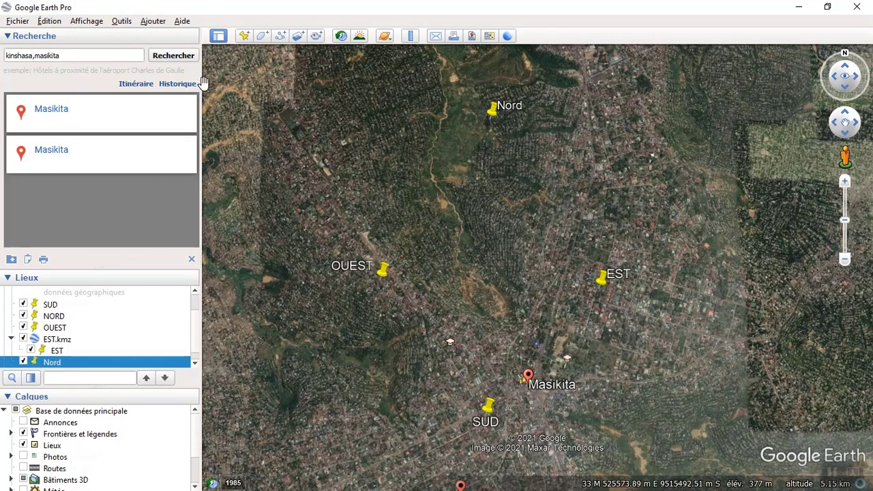
right_click(492, 110)
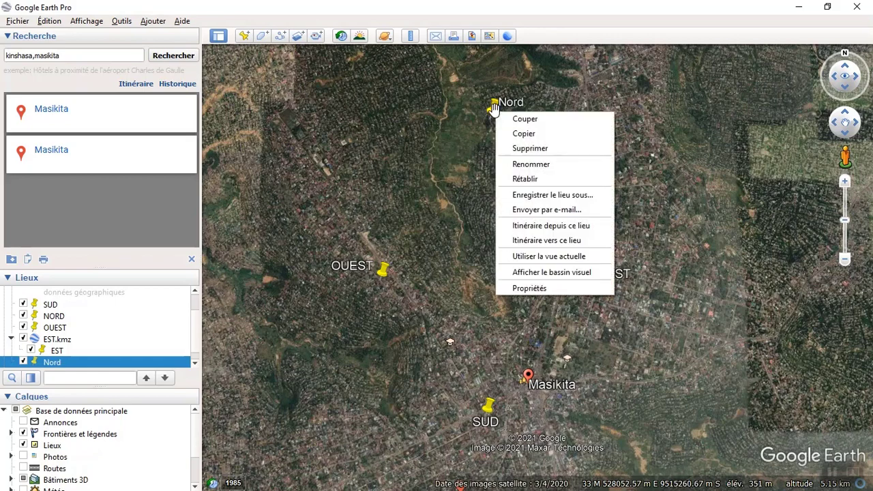
click(543, 273)
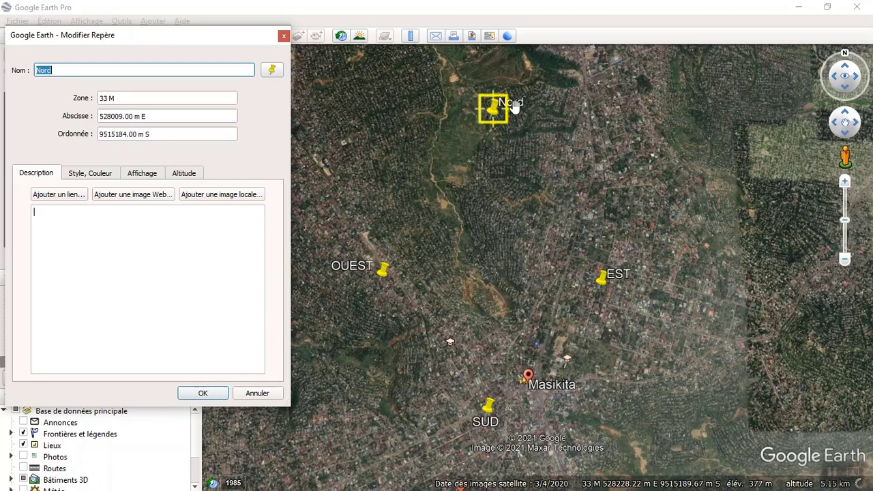
drag(136, 135, 73, 144)
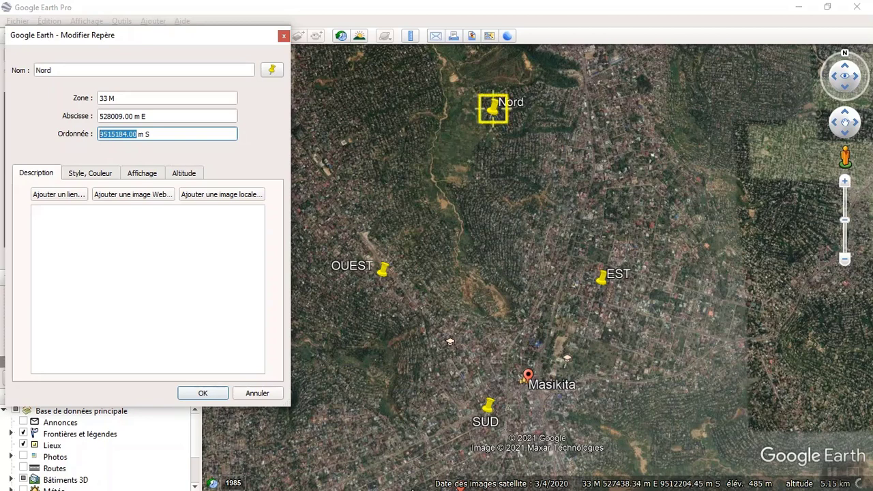
key(alt+Tab)
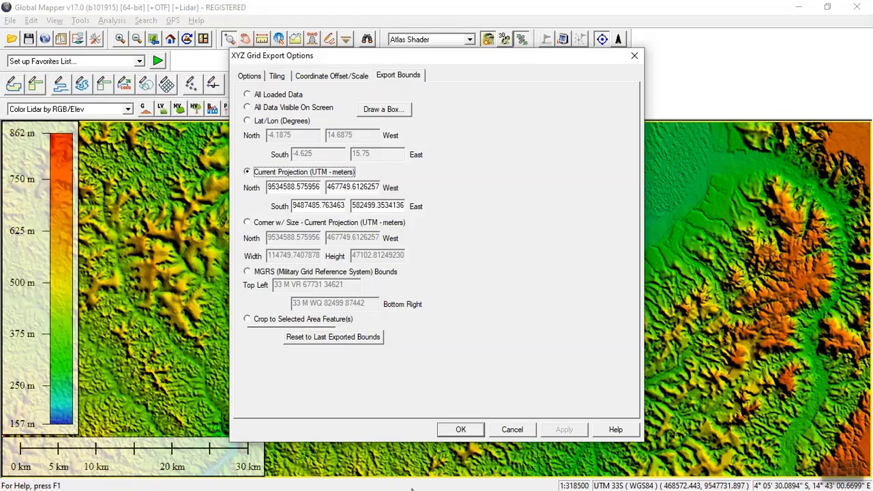
drag(268, 189, 374, 211)
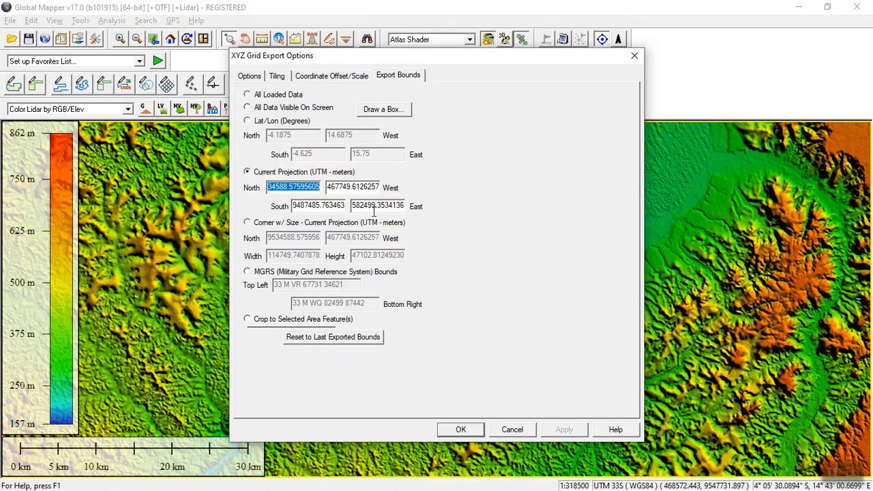
text(15184.00)
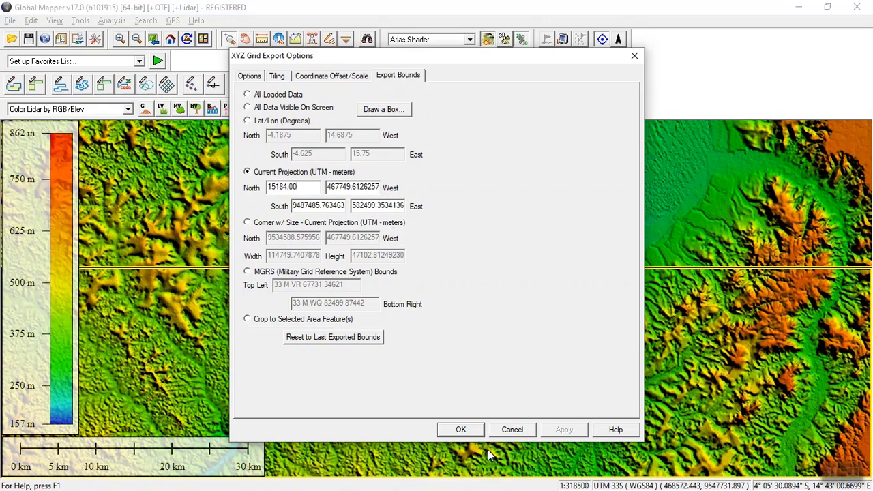
Copy the SUD placemark's northing, 9512741.00, from Google Earth Pro and enter it as the South export bound in Global Mapper
key(alt+Tab)
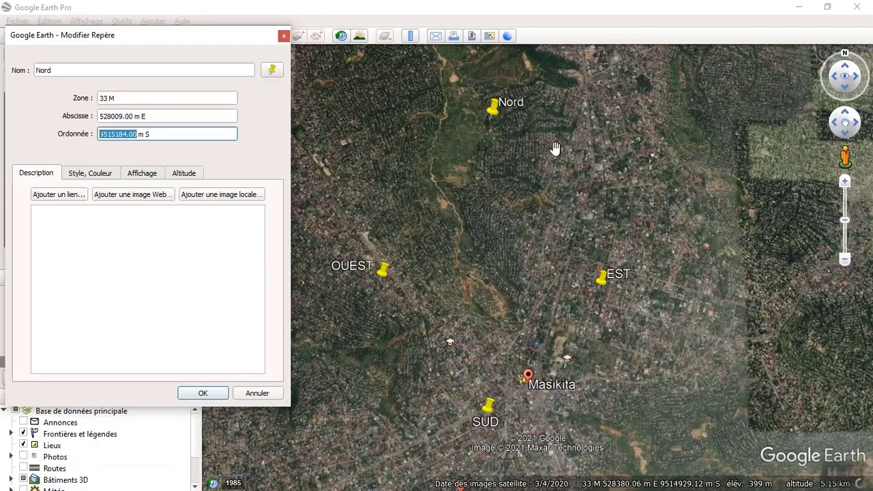
click(284, 36)
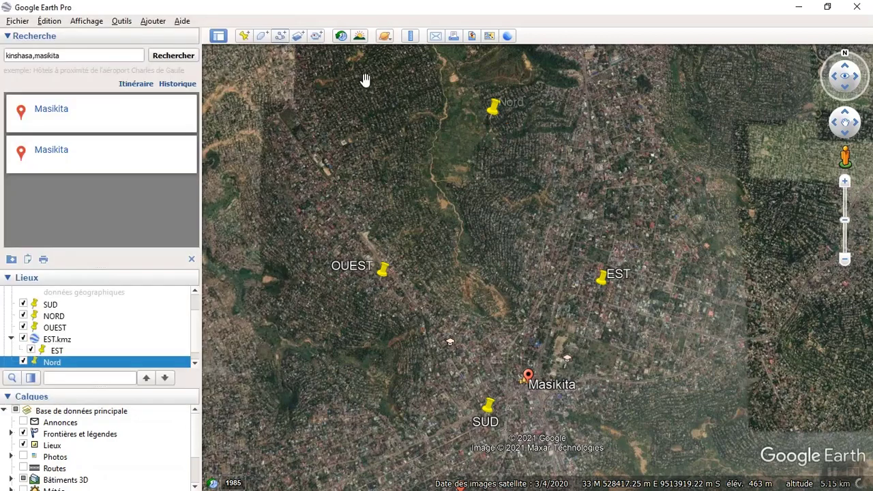
right_click(487, 409)
click(508, 407)
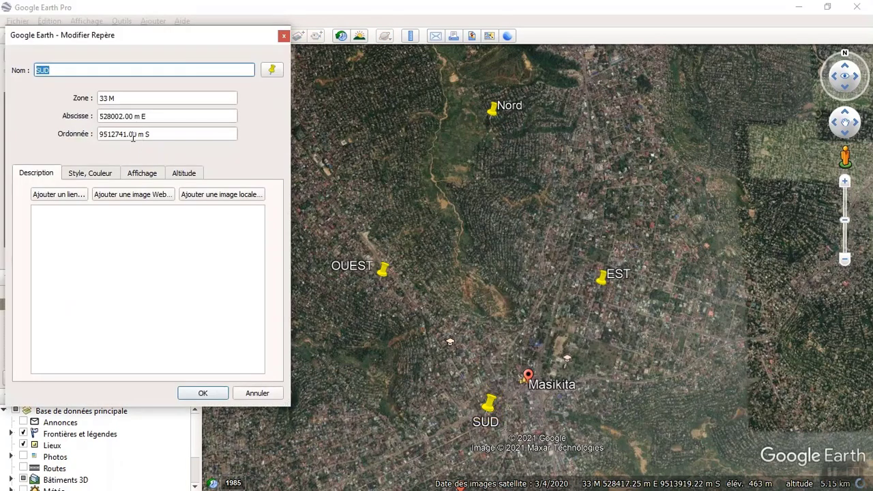
drag(135, 134, 57, 137)
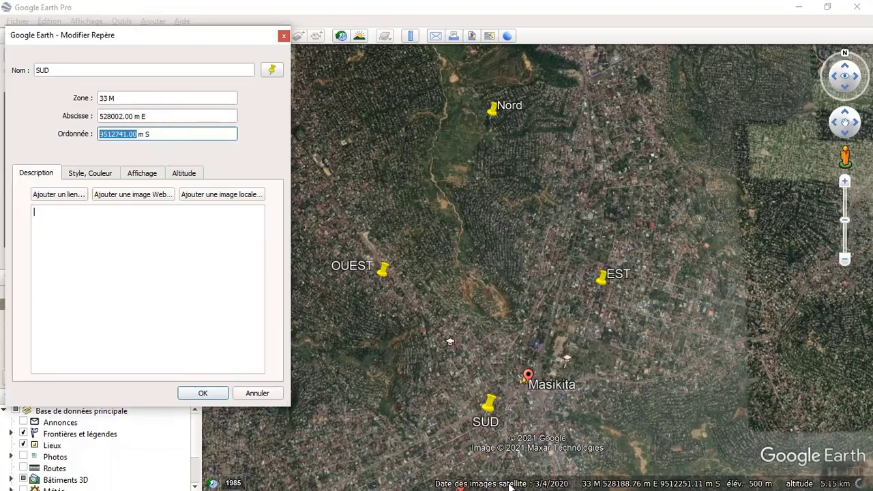
key(alt+Tab)
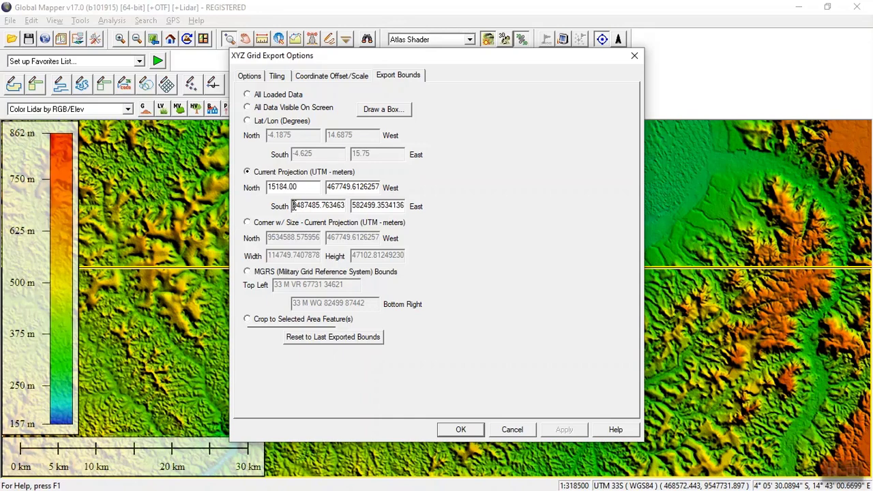
drag(293, 205, 384, 230)
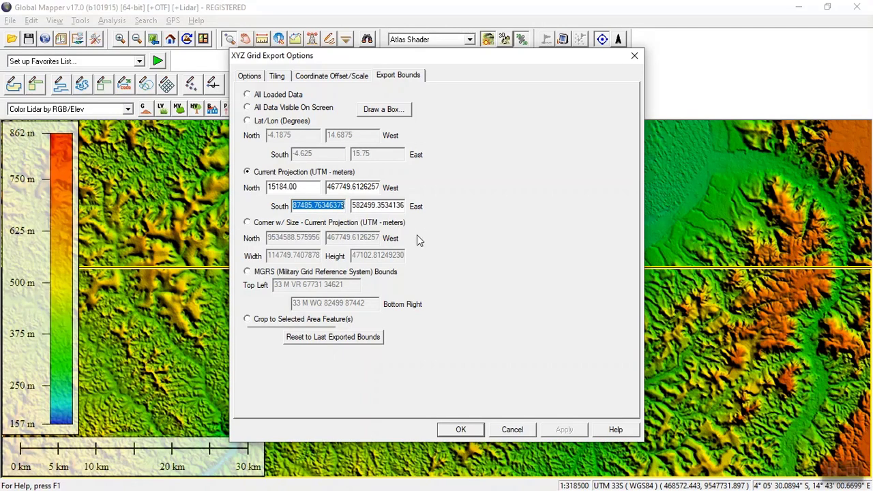
text(12741.00)
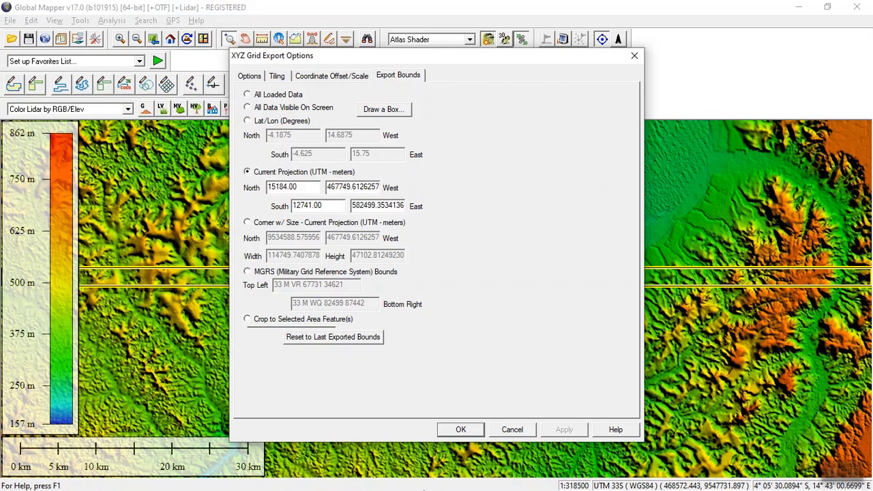
Copy the OUEST placemark's easting, 527137.00, from Google Earth Pro and enter it as the West export bound in Global Mapper
key(alt+Tab)
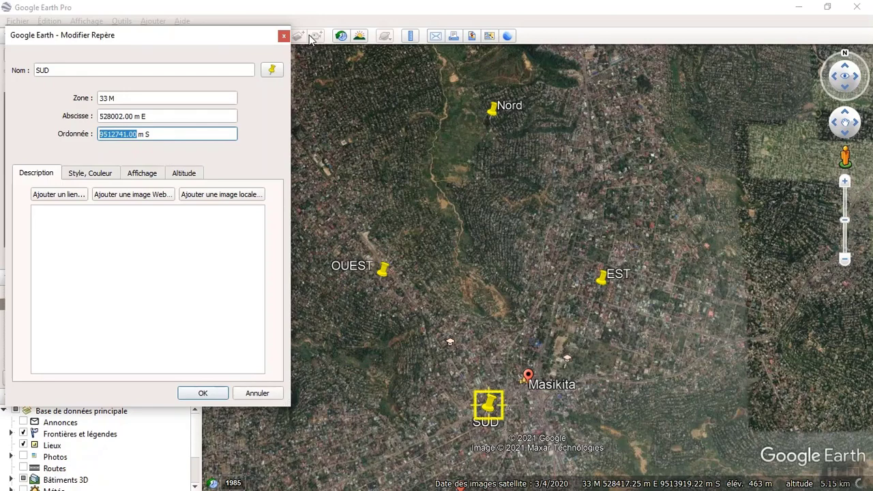
click(284, 36)
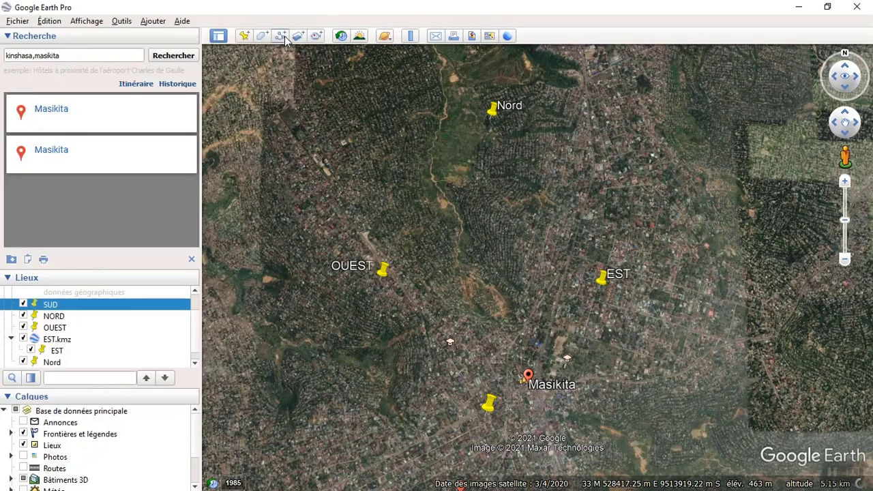
right_click(384, 267)
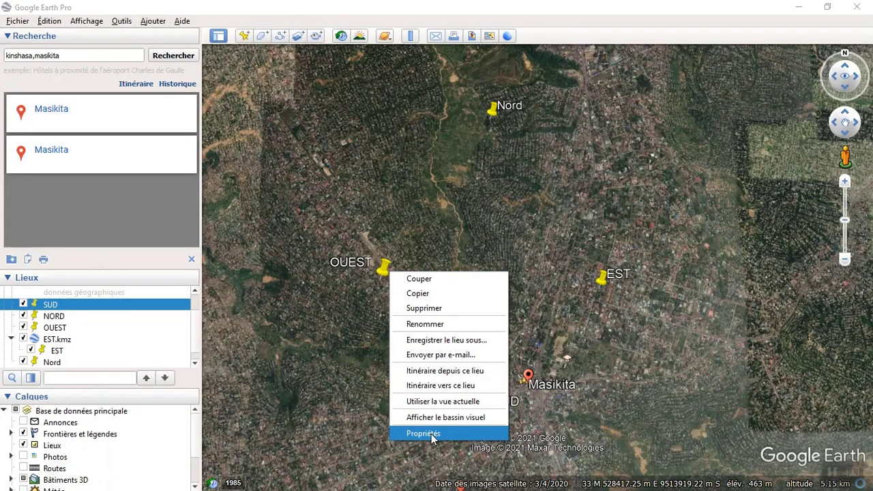
click(431, 433)
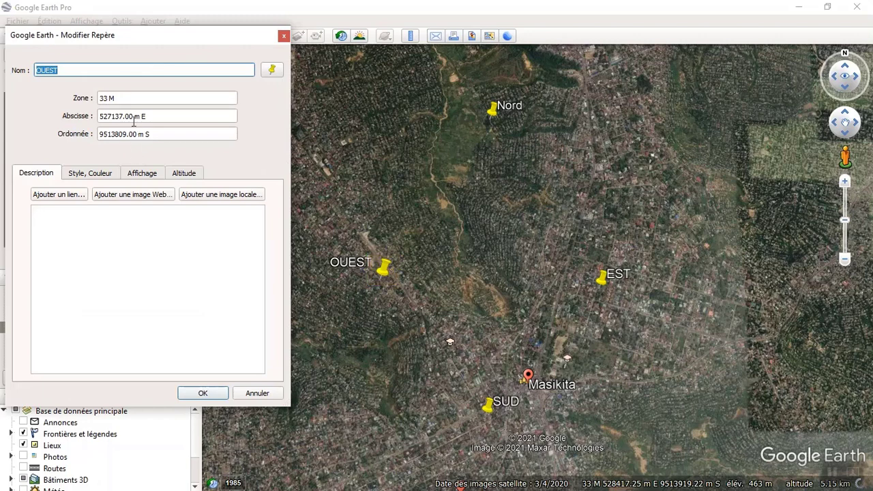
drag(134, 115, 80, 120)
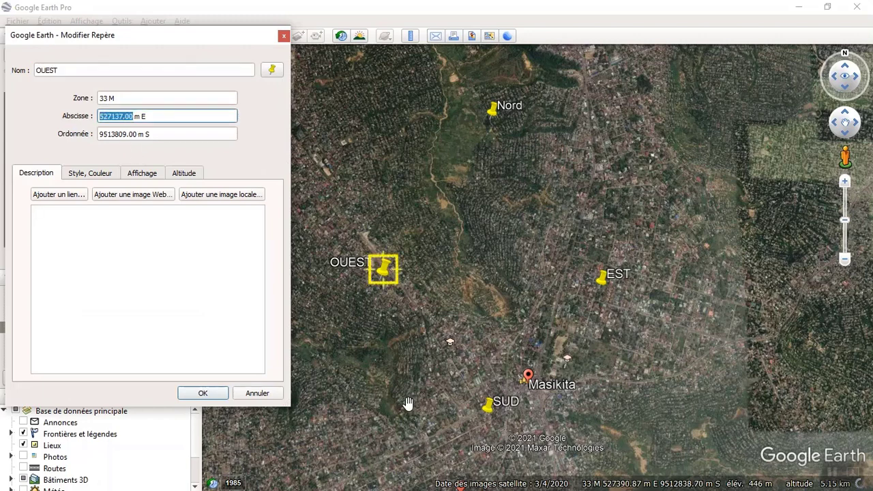
key(alt+Tab)
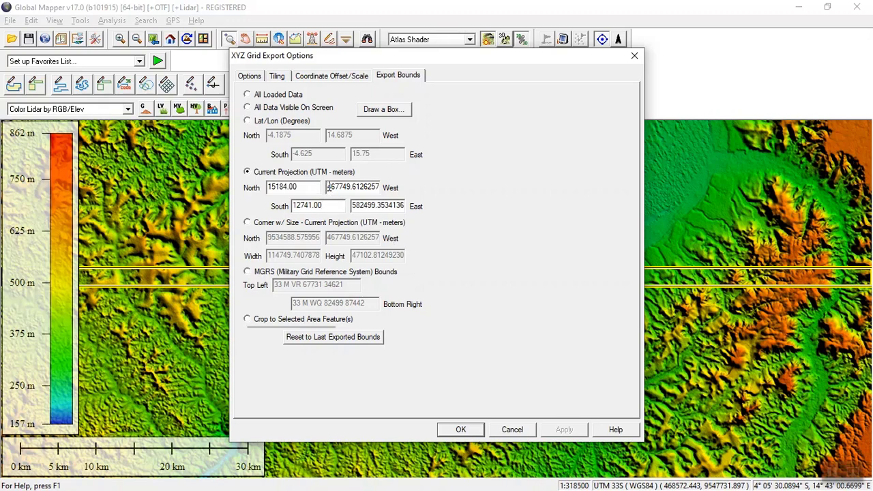
drag(328, 187, 414, 204)
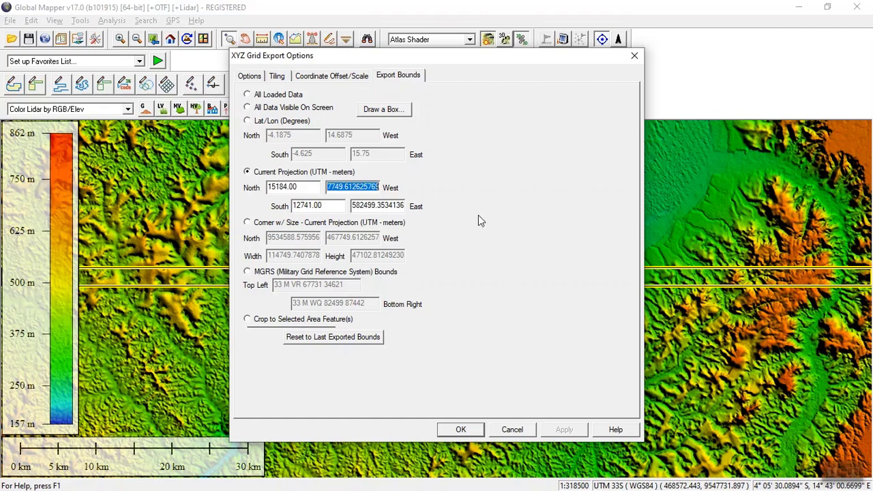
text(7137.00)
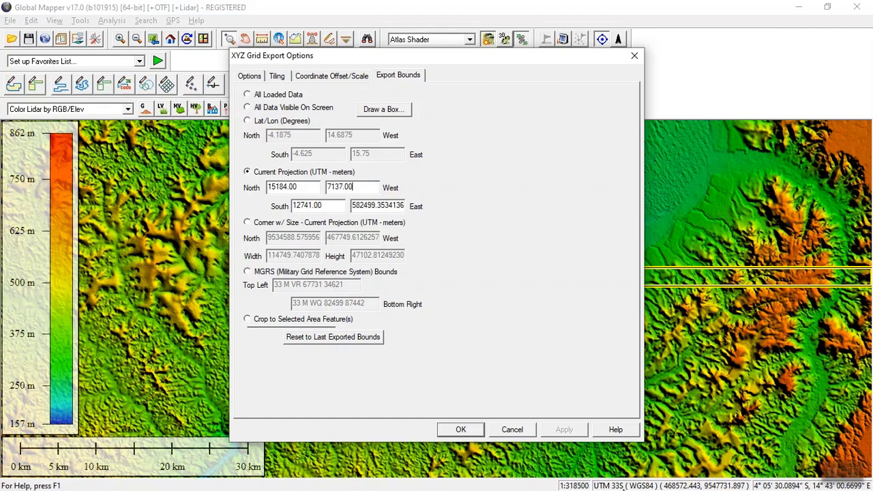
Copy the EST placemark's easting, 528904.00, from Google Earth Pro and enter it as the East export bound in Global Mapper
key(alt+Tab)
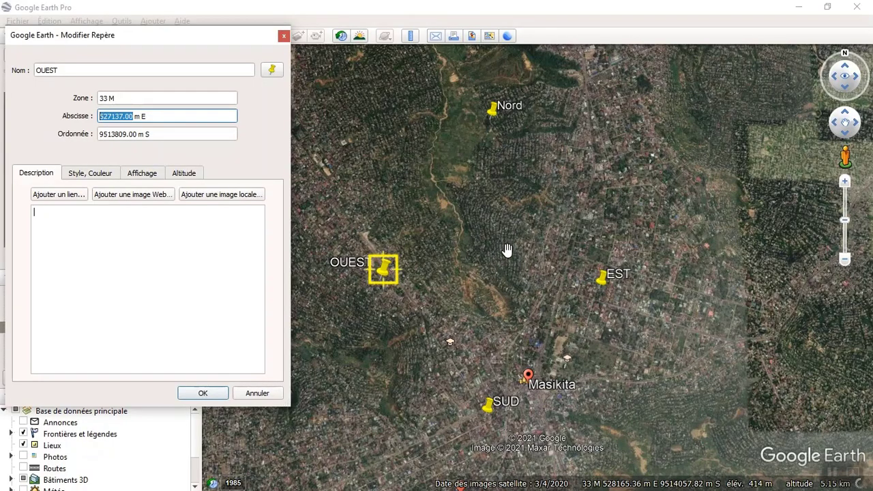
click(283, 36)
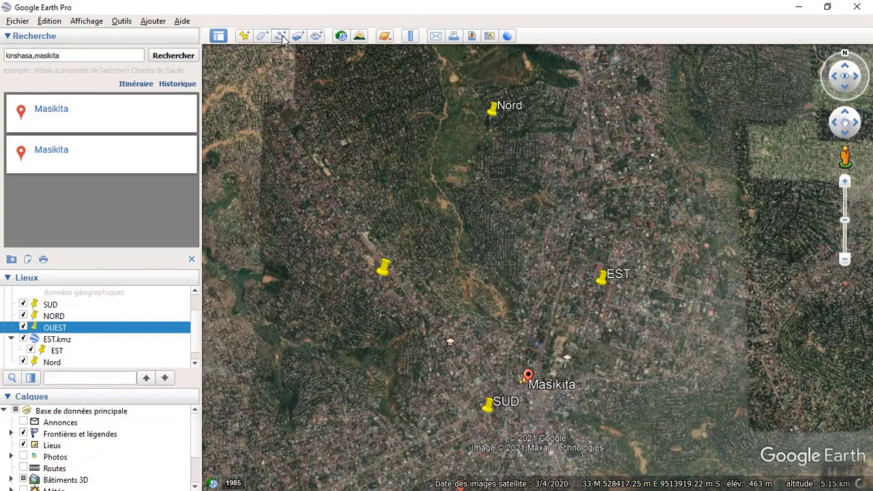
right_click(600, 276)
click(624, 438)
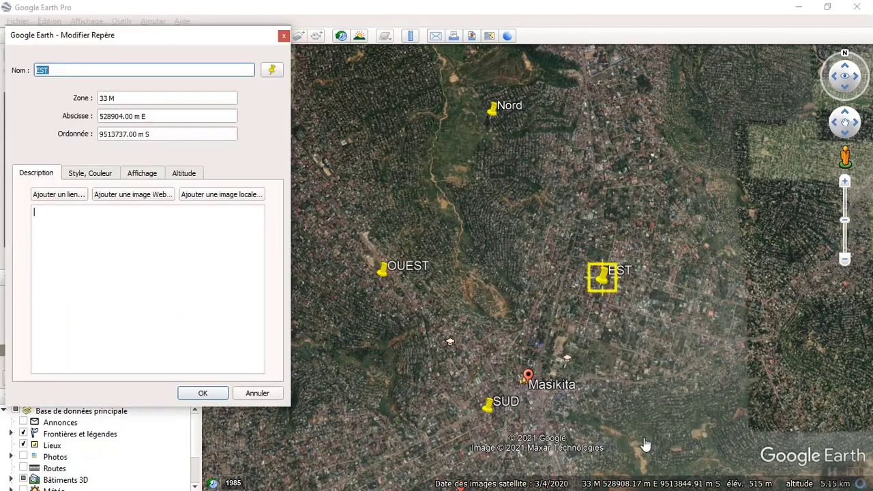
drag(133, 118, 71, 122)
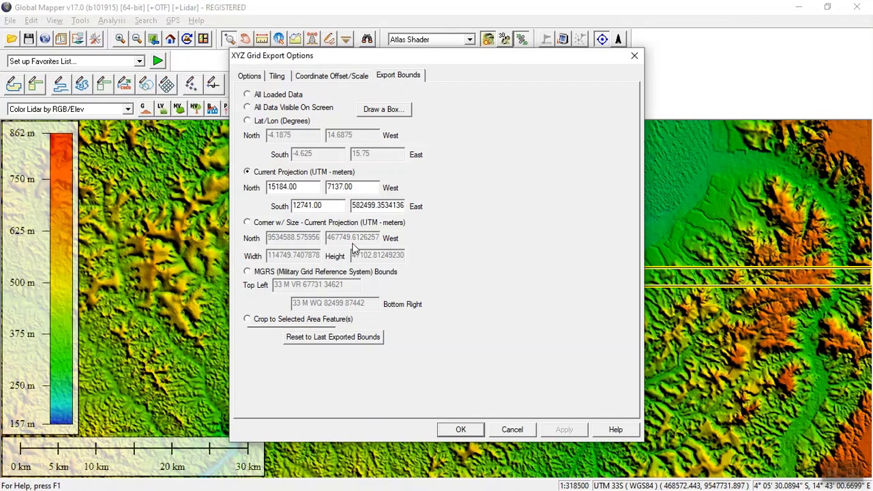
drag(354, 208, 544, 244)
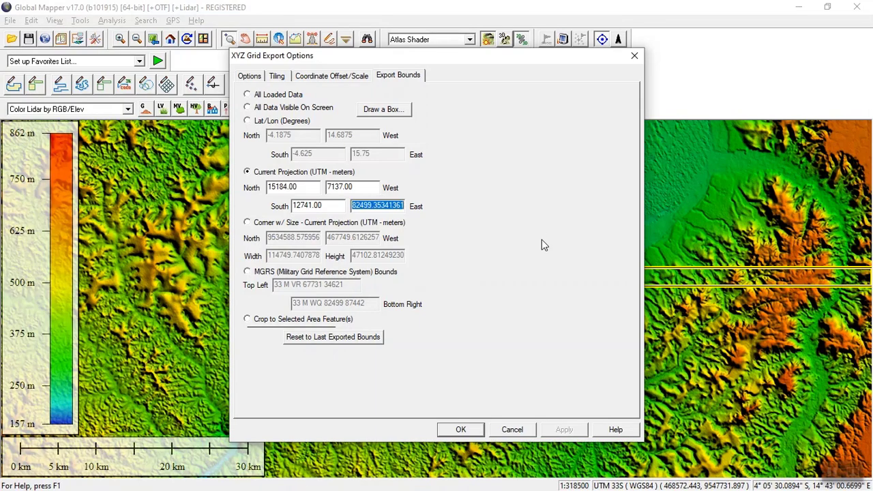
text(28904.00)
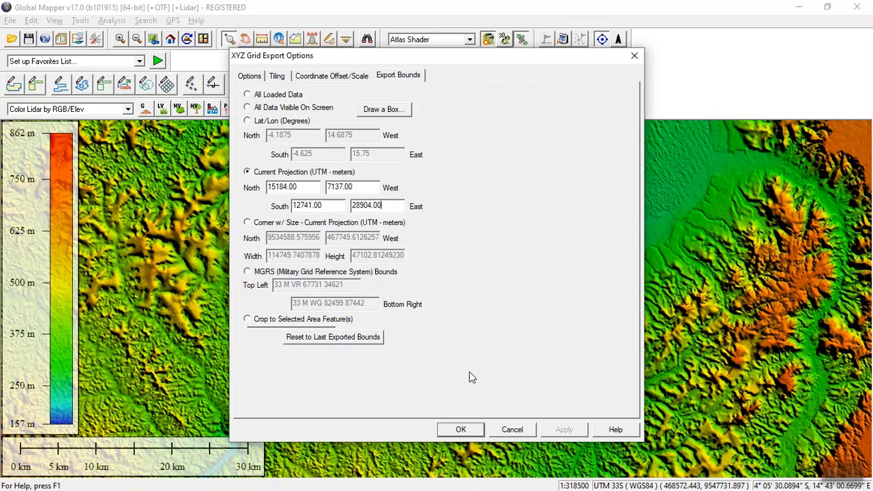
Accept the export options, check the bounding box around Nord on the map, and save the XYZ grid in Documents as "lévé topo"
click(461, 430)
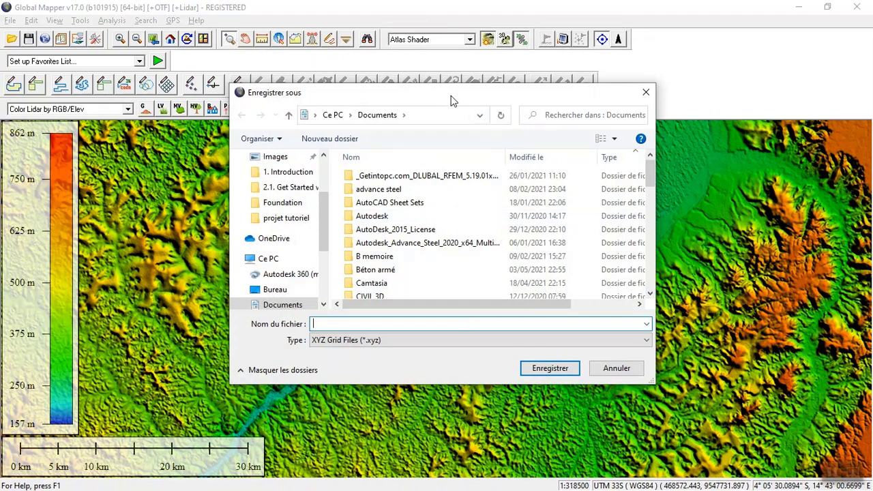
drag(452, 100, 705, 439)
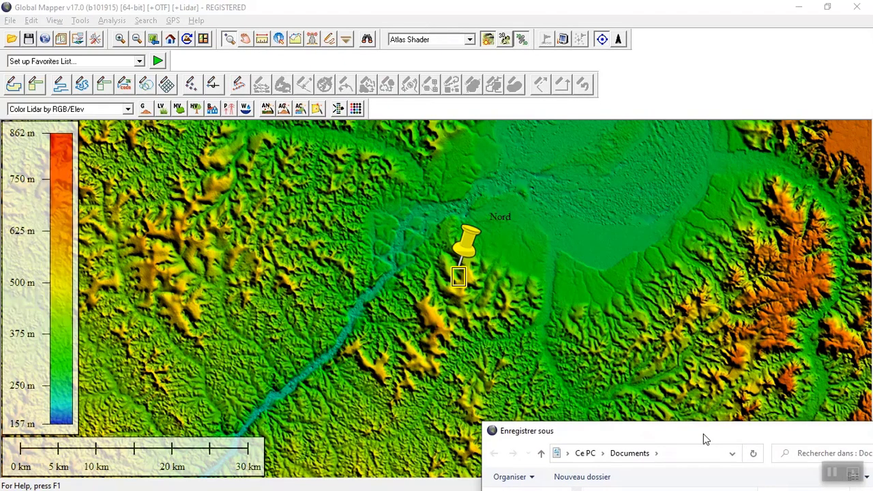
drag(703, 434, 446, 120)
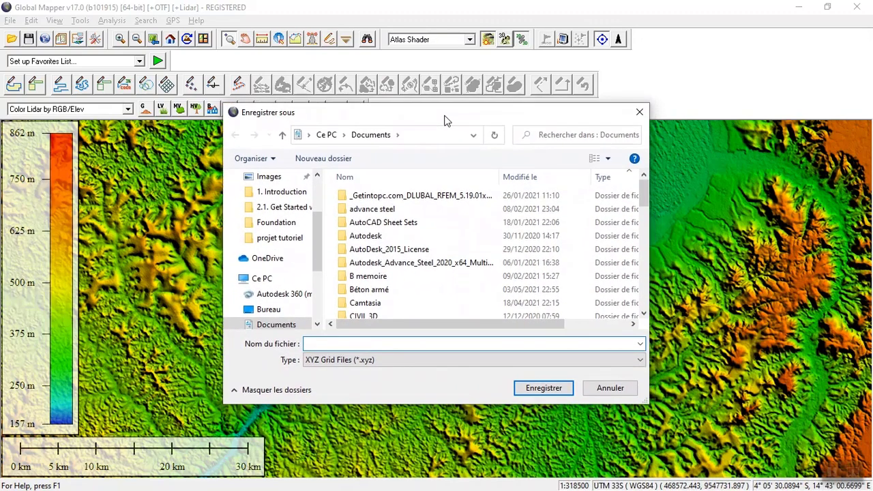
drag(646, 194, 638, 307)
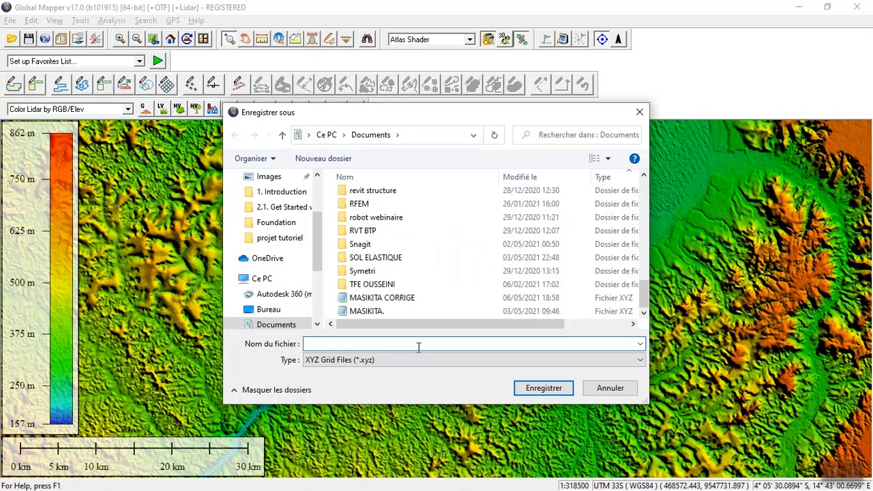
text(lévé)
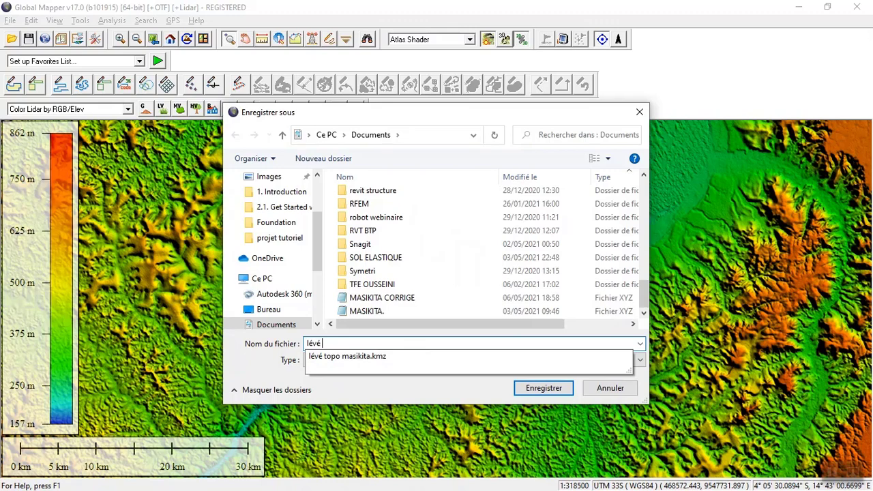
text( topo)
click(539, 393)
click(542, 389)
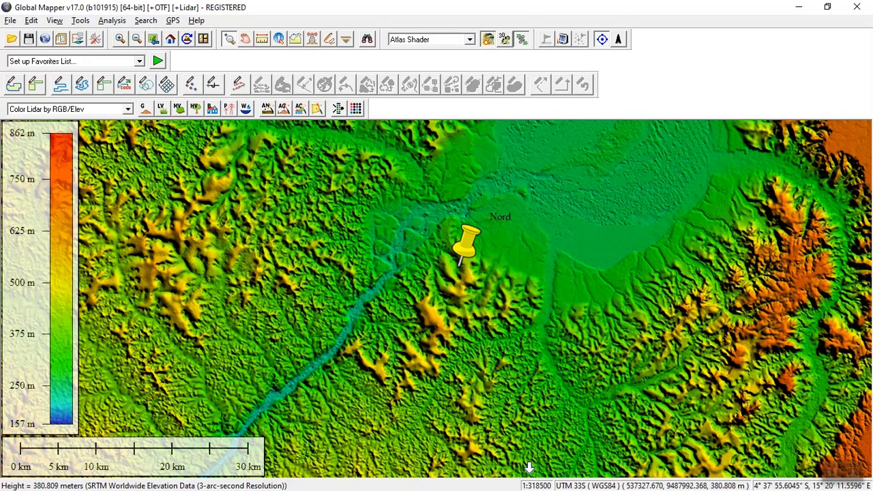
Minimize Google Earth Pro and Global Mapper, switch to Excel and create a blank workbook
key(alt+Tab)
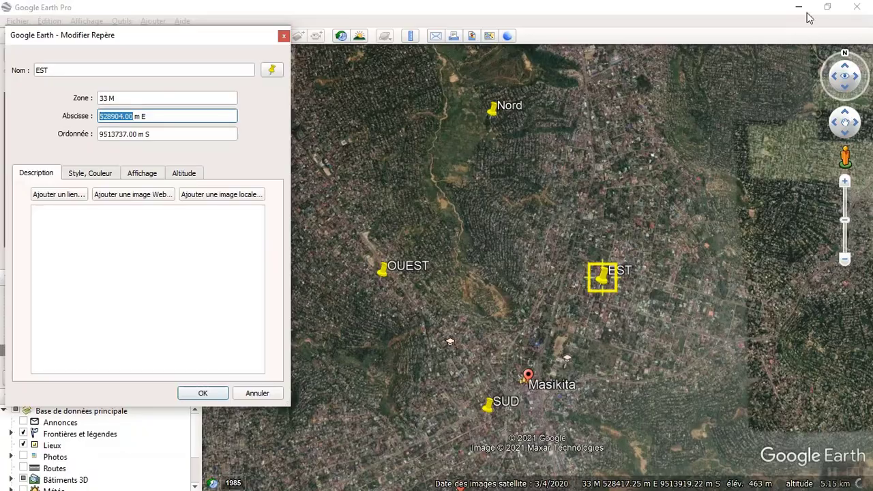
click(799, 7)
click(800, 6)
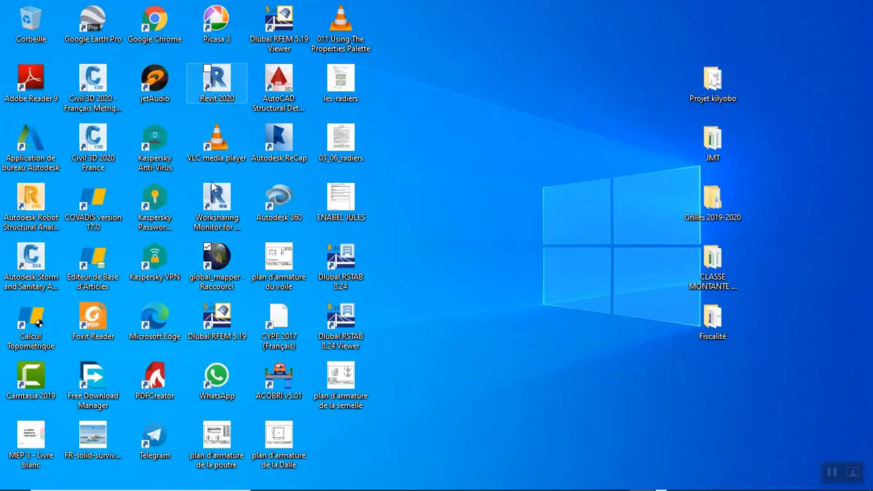
mouse_move(235, 485)
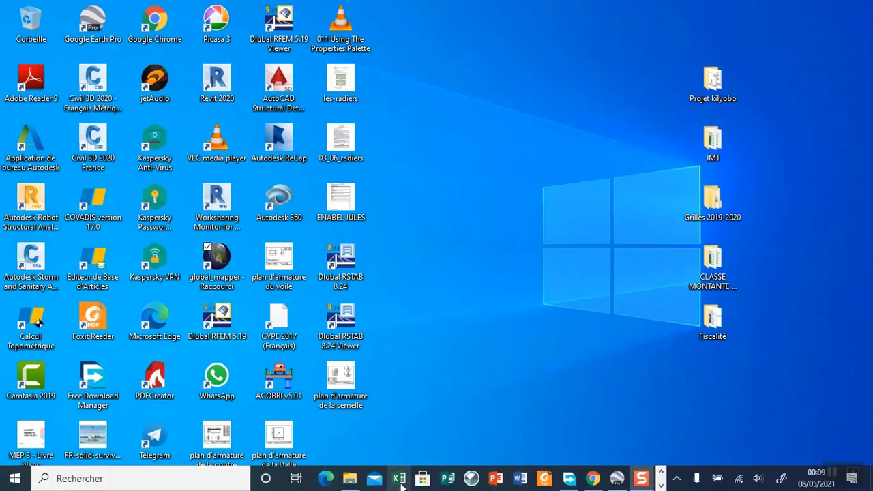
click(401, 479)
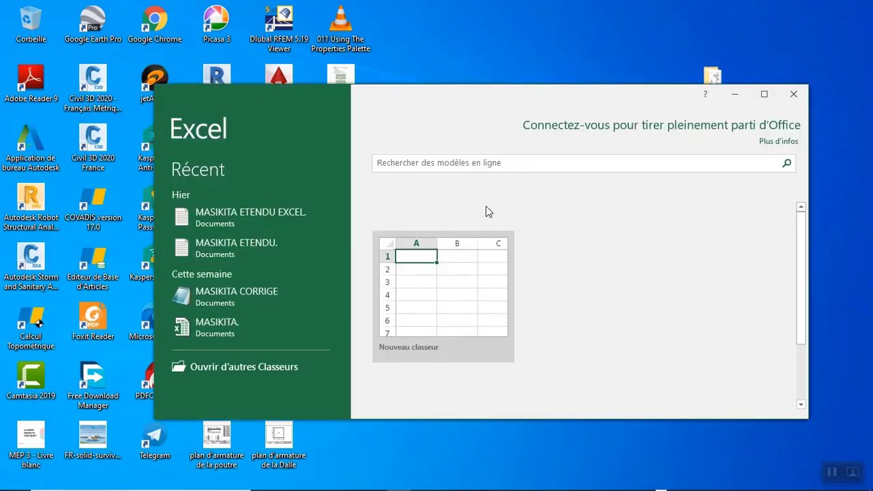
click(763, 93)
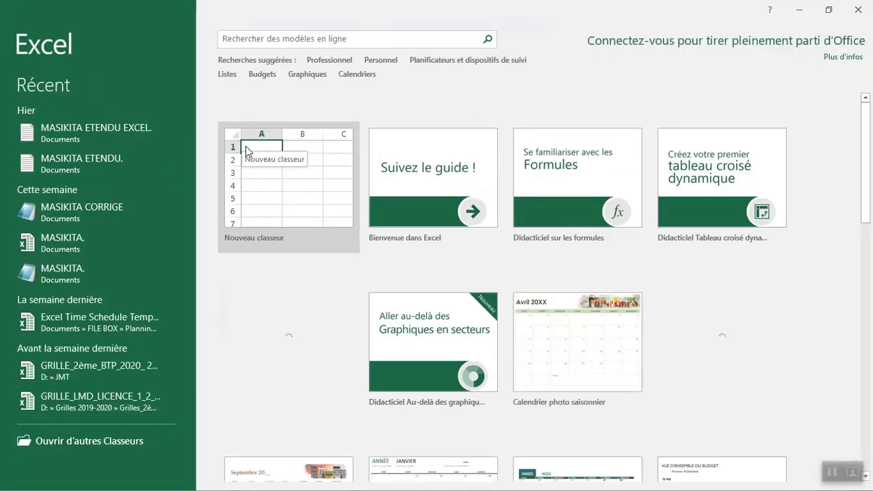
click(250, 146)
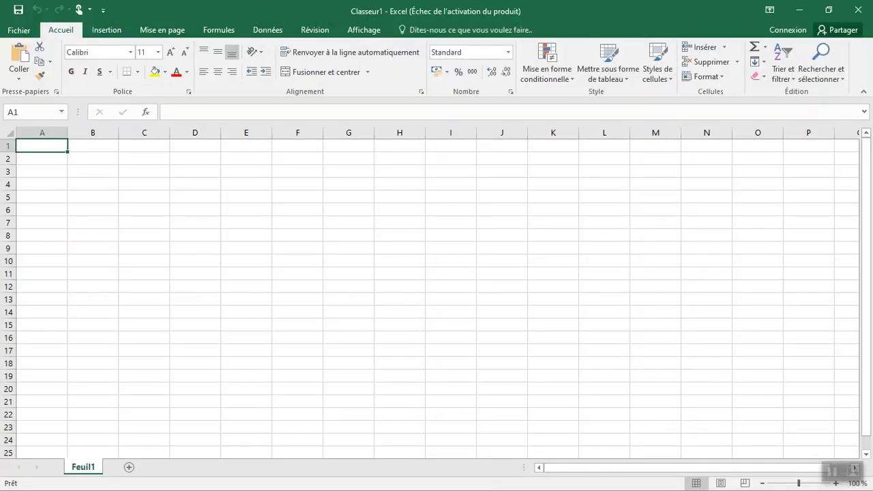
Dismiss the activation notice and open the "lévé topo" XYZ file from Documents, with all file types listed
click(24, 30)
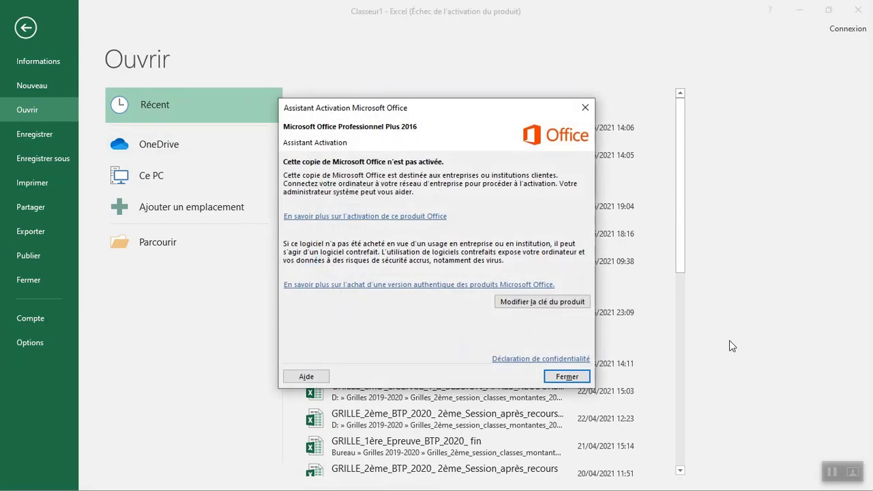
click(549, 376)
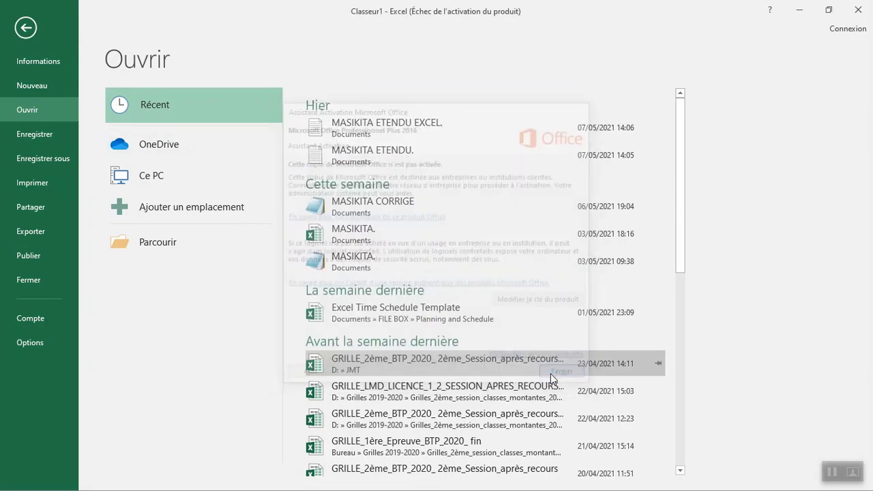
click(184, 247)
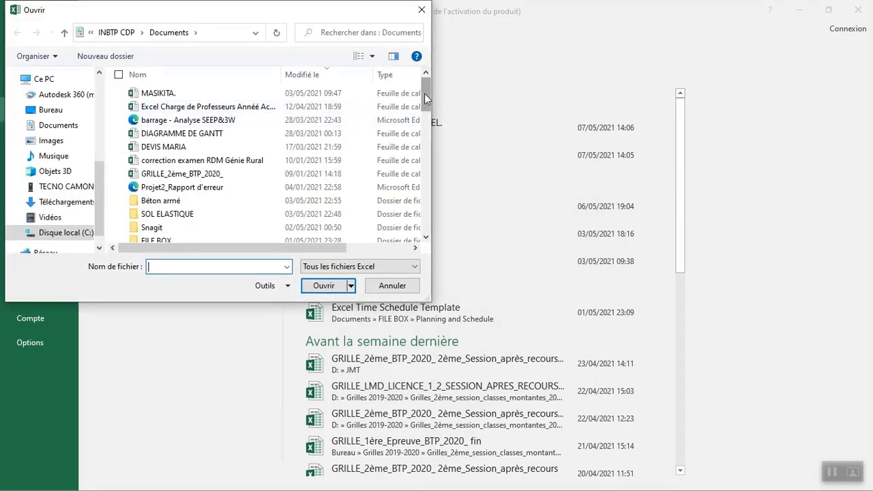
drag(424, 99, 404, 234)
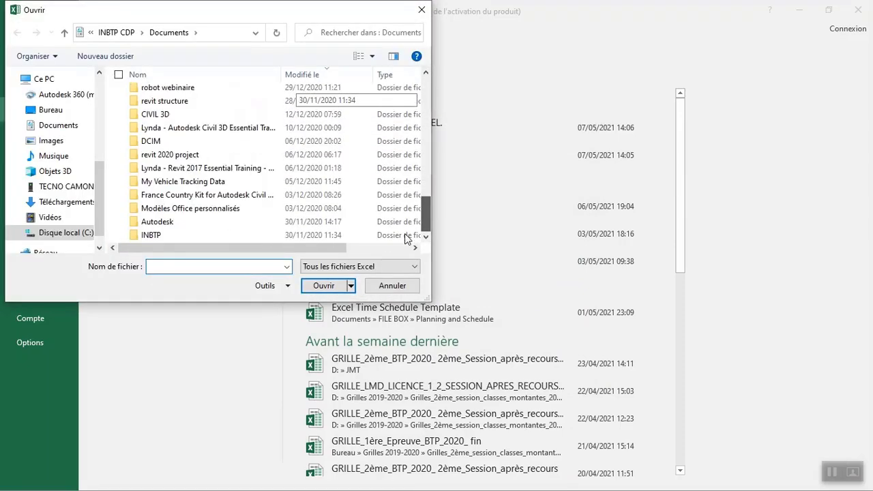
click(392, 267)
click(390, 279)
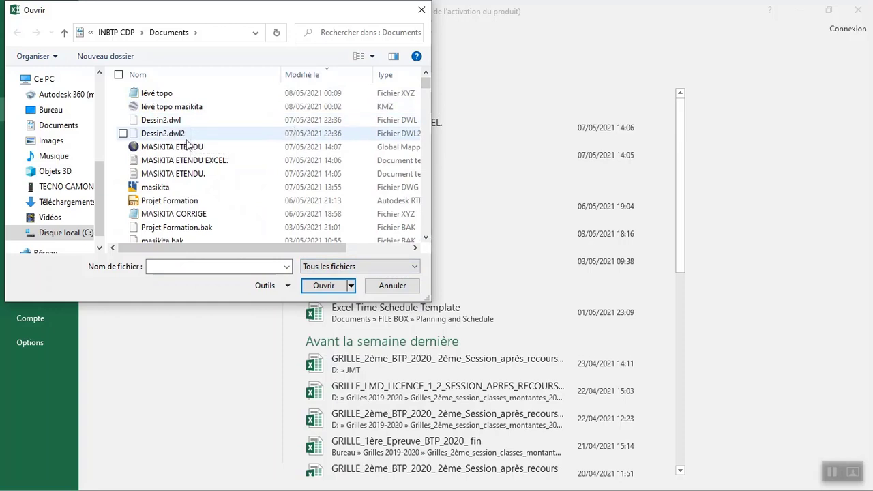
click(162, 94)
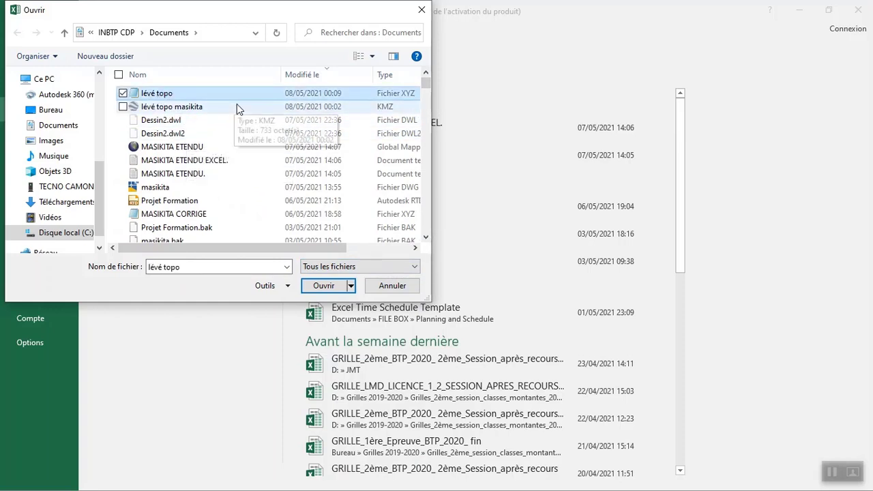
click(326, 286)
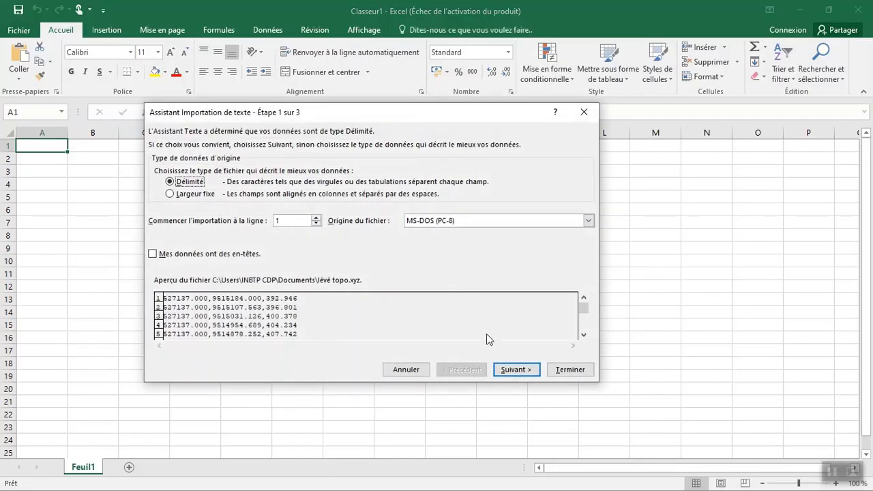
Import the text as delimited data with comma instead of tab as separator, keeping the Standard column format
click(504, 375)
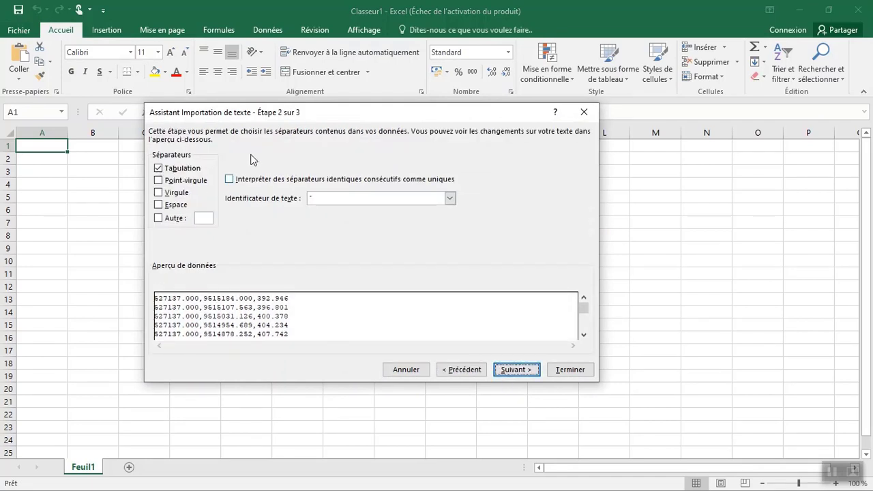
click(158, 169)
click(159, 193)
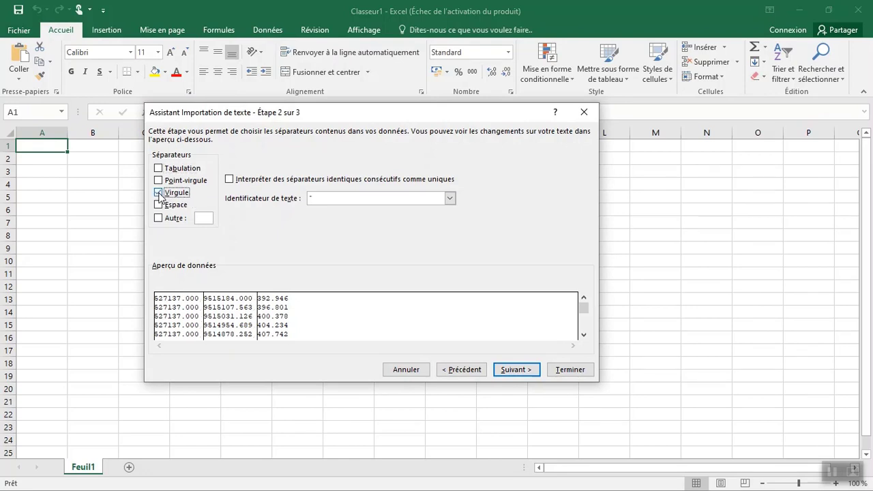
click(513, 370)
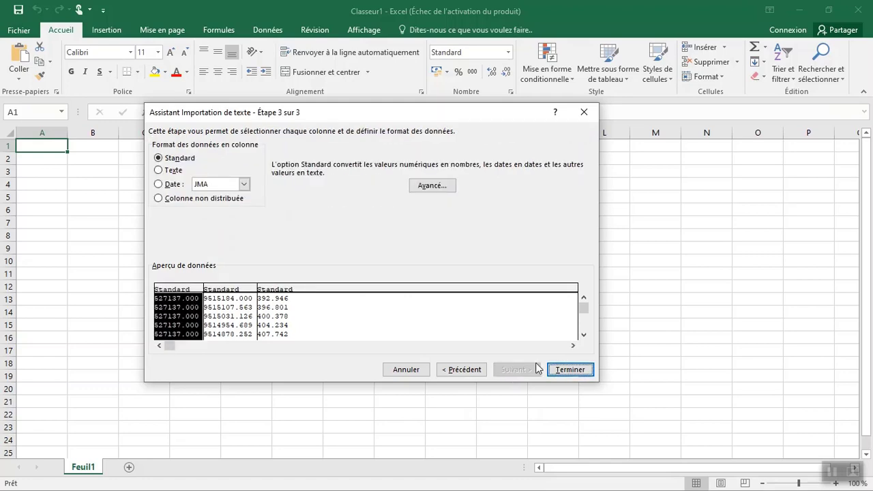
click(566, 371)
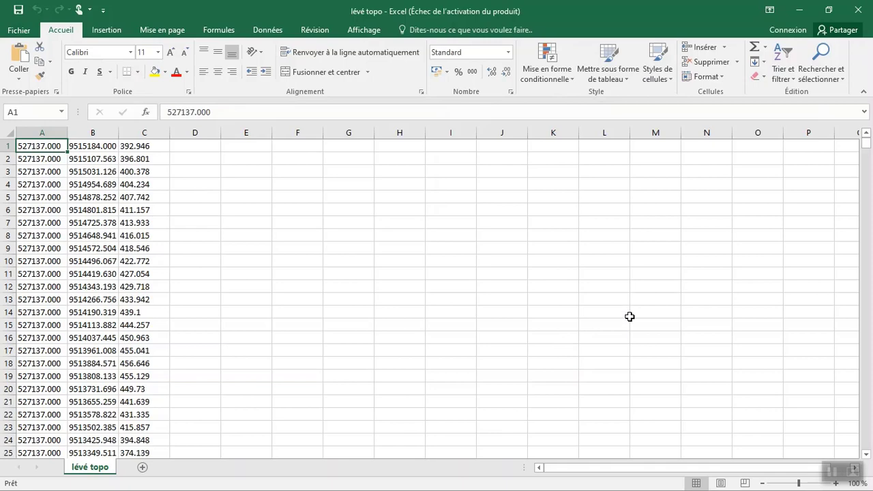
Minimize the Excel windows, sort Documents by newest modification date, and view the raw "lévé topo" XYZ file in Notepad before closing it
key(ctrl+n)
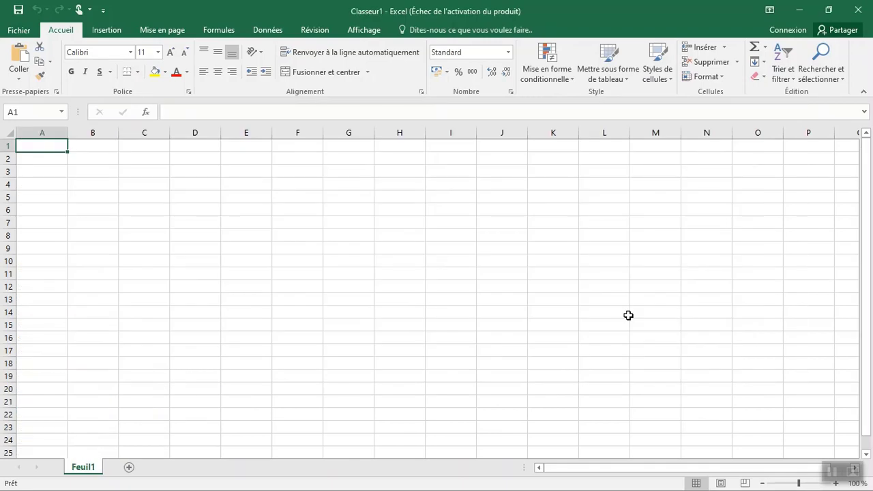
click(808, 12)
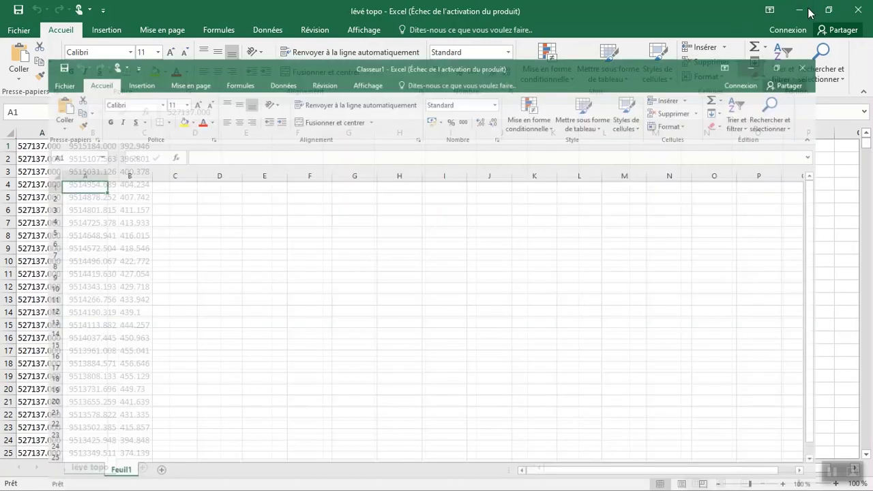
click(809, 12)
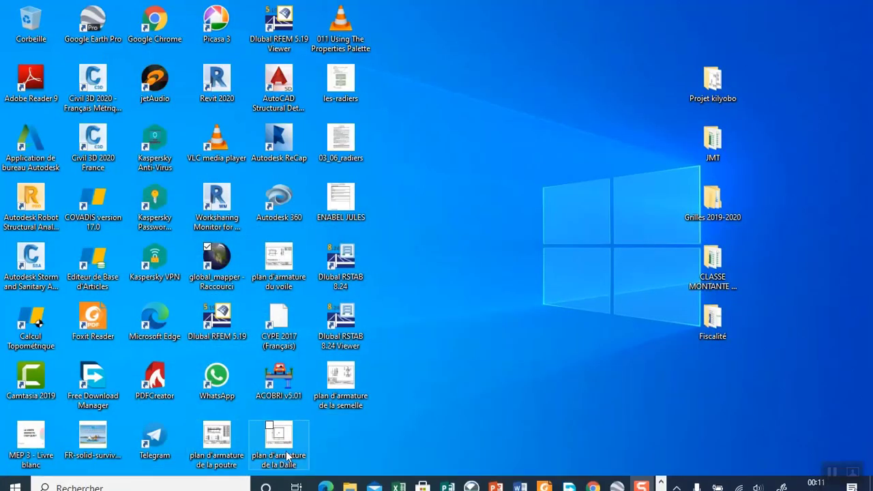
click(349, 480)
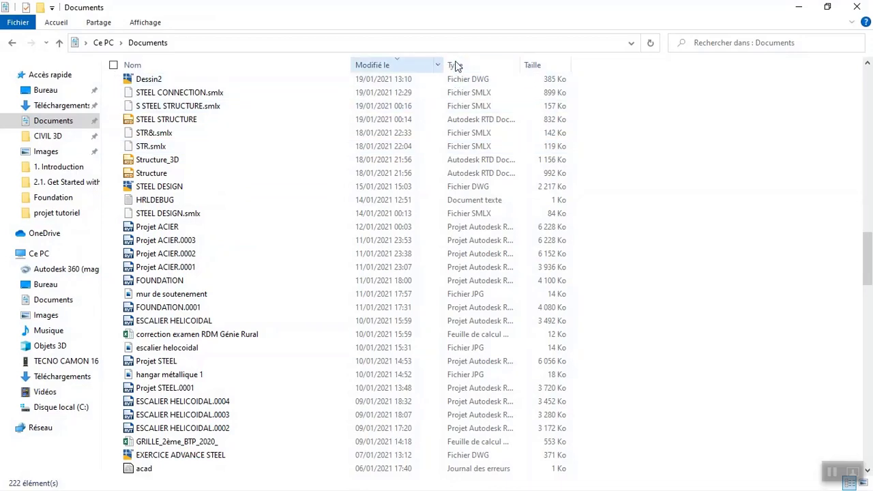
click(427, 66)
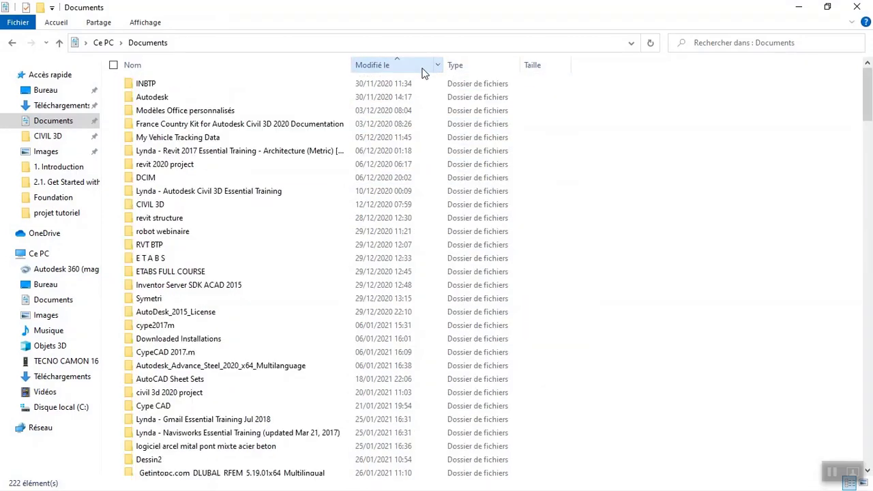
click(412, 66)
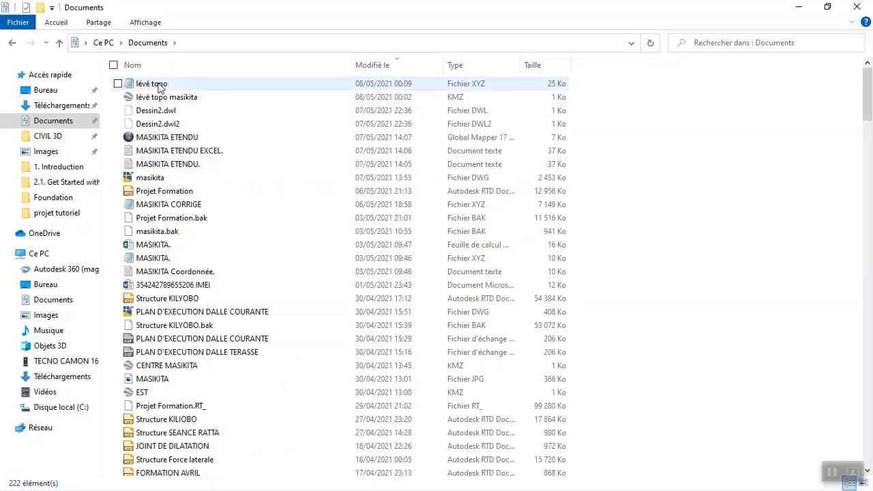
double_click(158, 85)
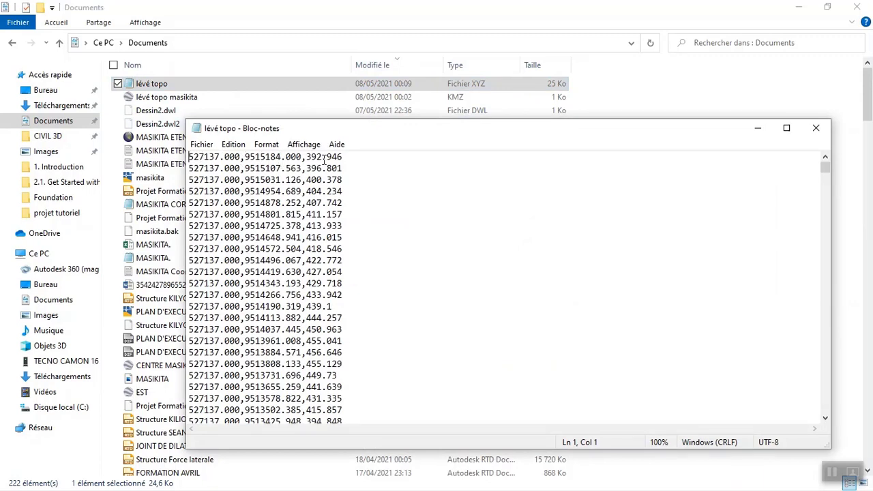
click(816, 128)
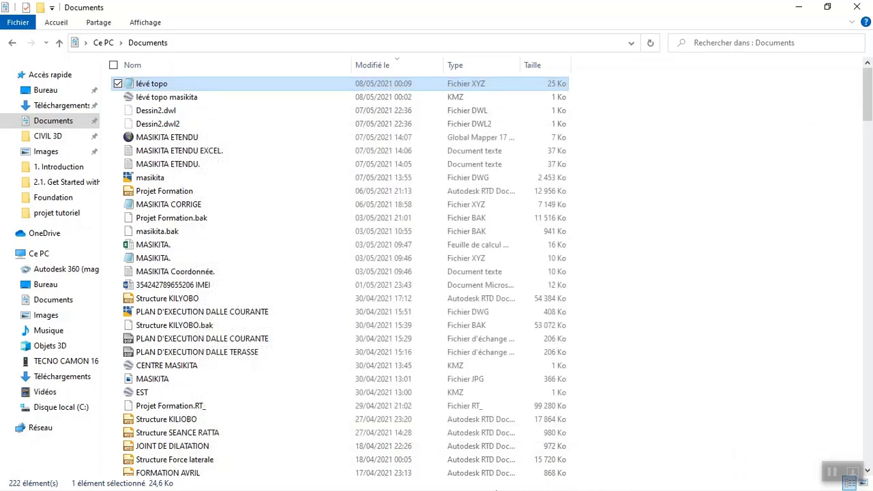
Switch back to the "lévé topo" workbook in Excel and insert an empty column before the easting column
key(alt+Tab)
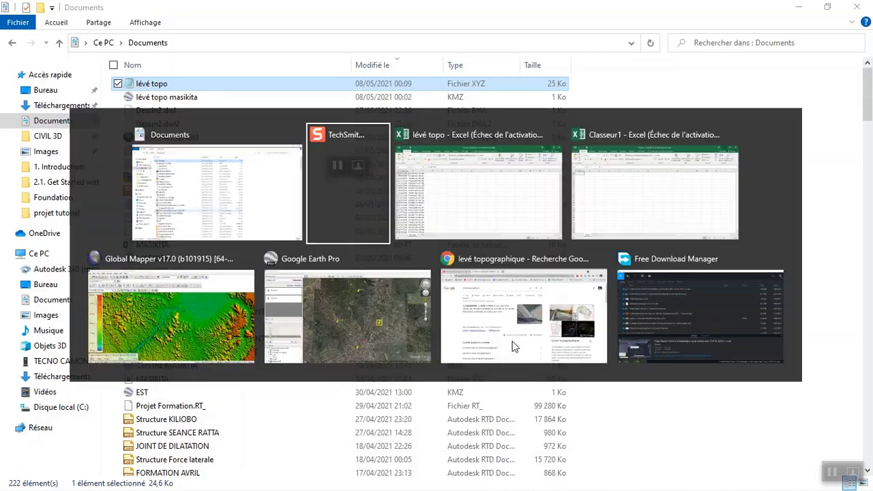
key(Tab)
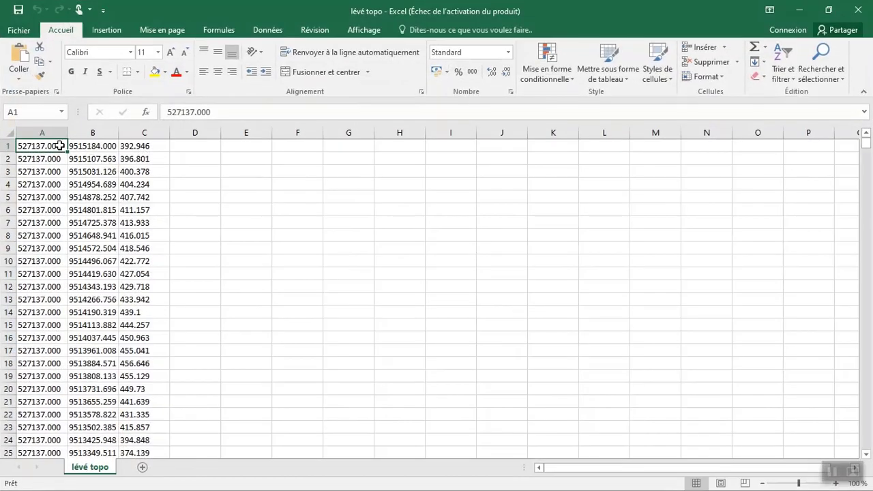
right_click(55, 133)
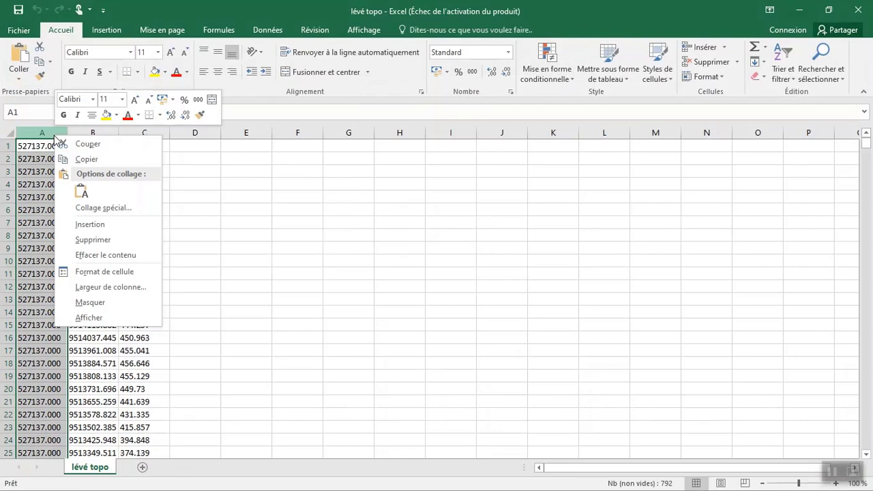
click(89, 224)
click(82, 148)
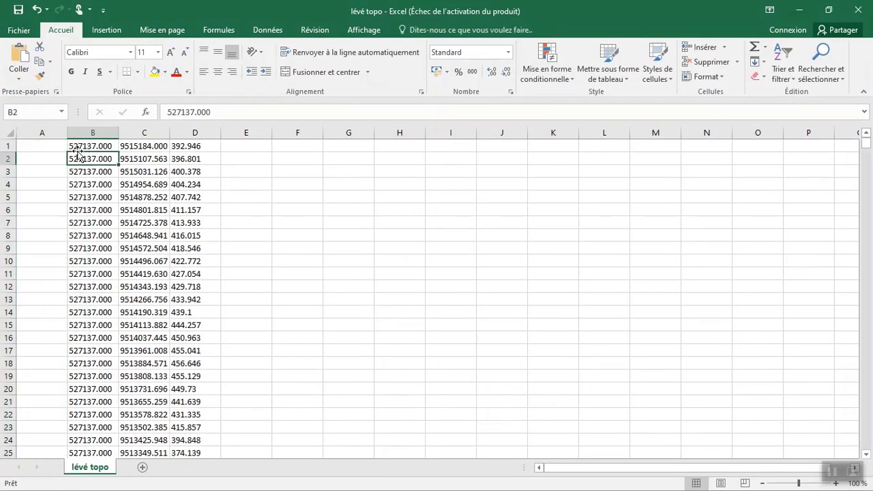
Enter the first two point numbers, 1 in A1 and 2 in A2
click(62, 146)
text(&)
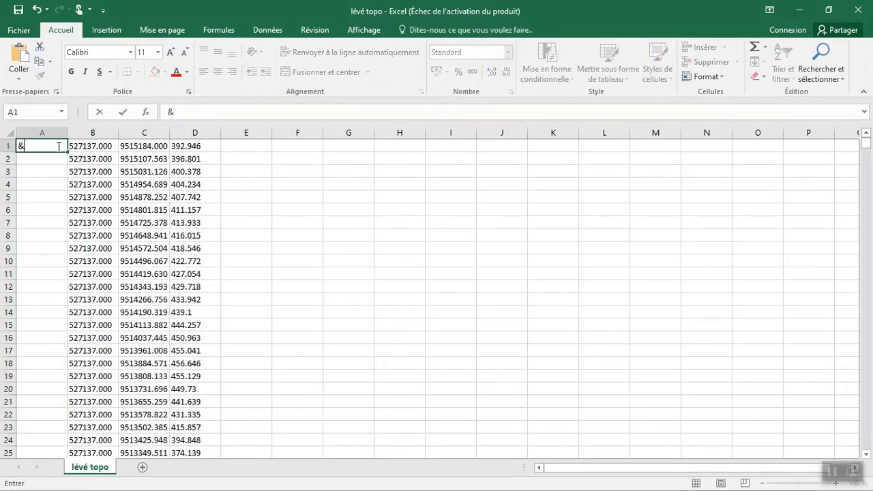
key(BackSpace)
text(1)
click(52, 161)
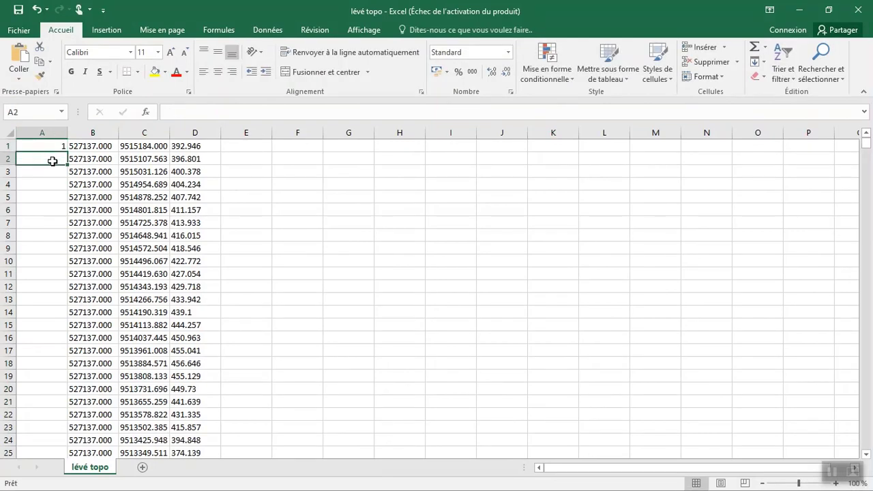
text(2)
click(52, 171)
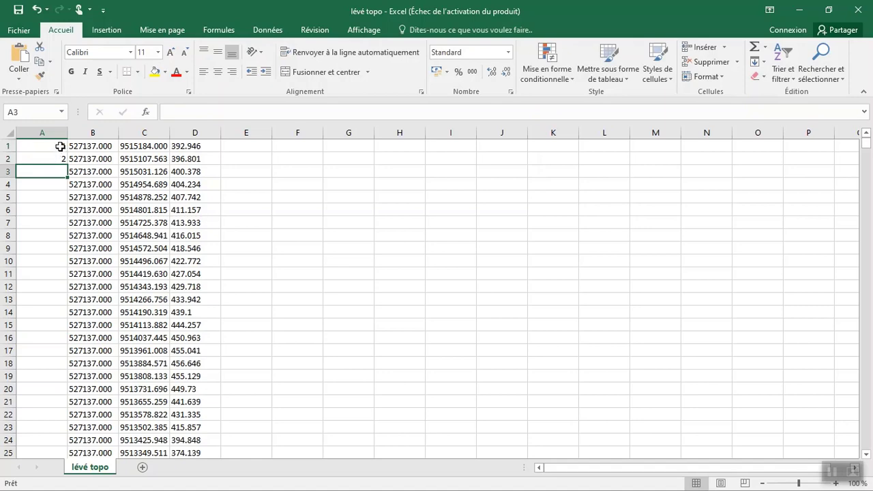
Extend the numbering series from A1:A2 down column A to the last data row, 792
drag(60, 146, 61, 157)
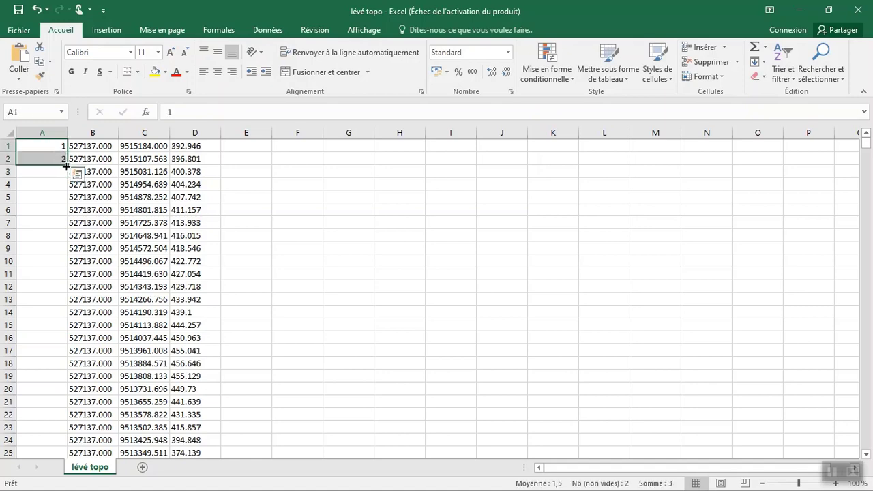
drag(67, 164, 19, 421)
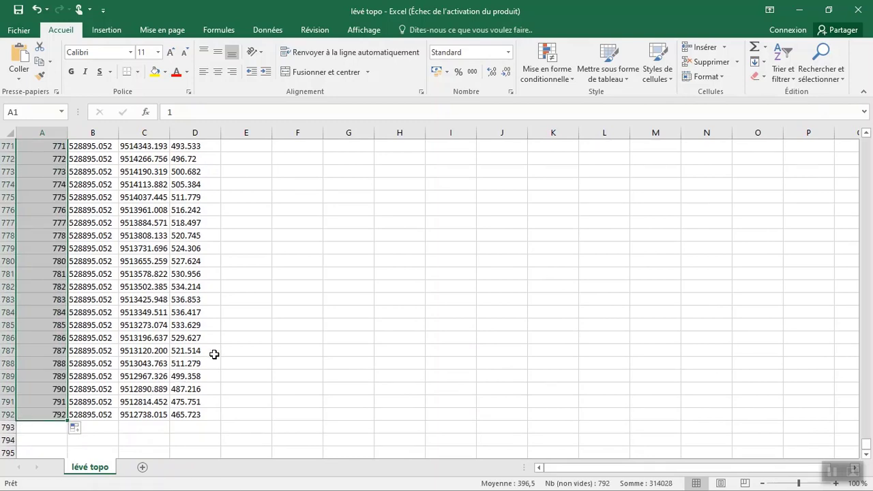
click(290, 349)
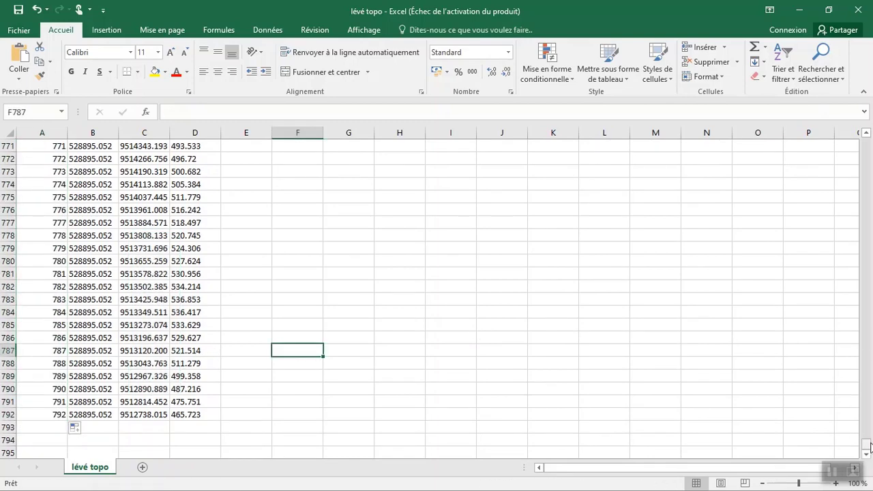
Save the numbered "lévé topo" workbook, keeping the tab-delimited text format
drag(866, 445, 860, 140)
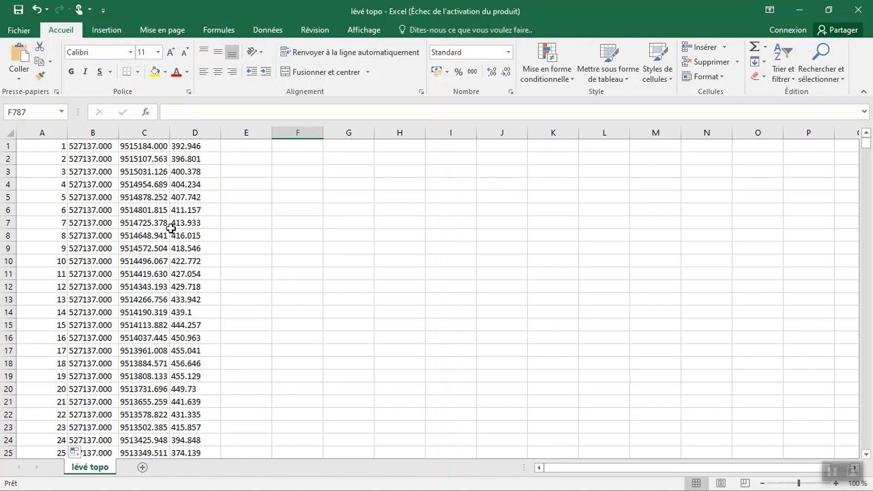
click(19, 10)
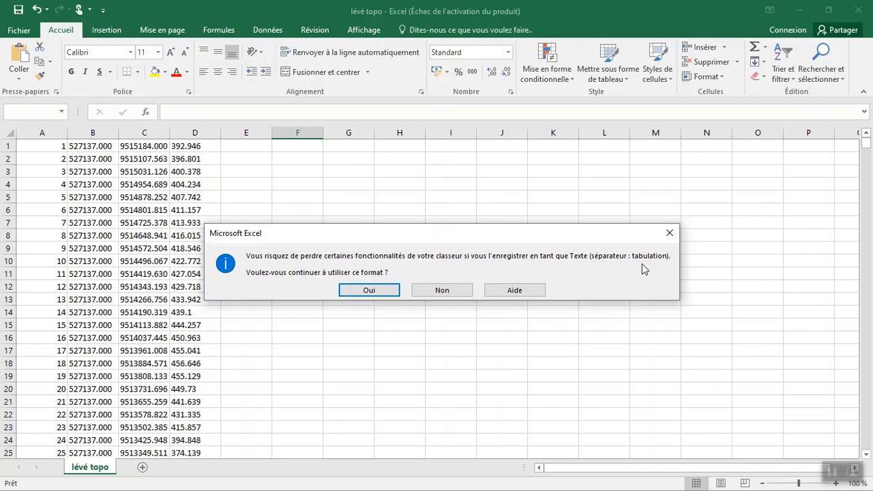
click(376, 290)
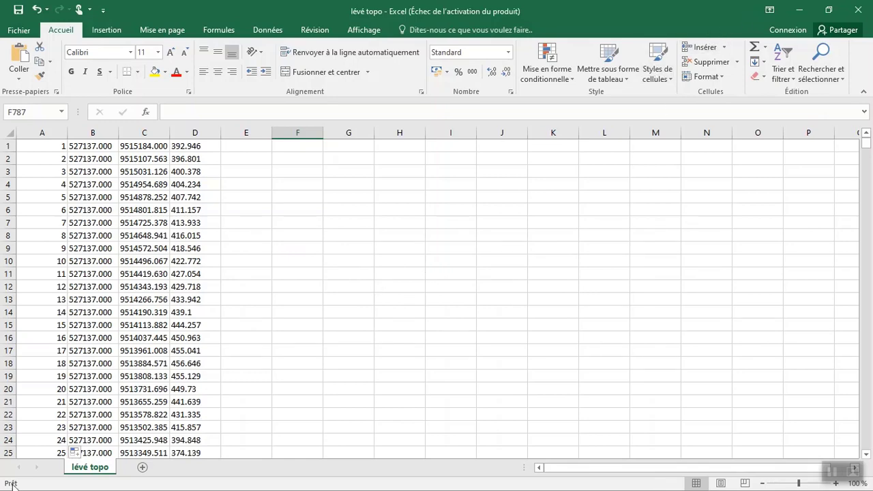
Minimize Excel, keep Documents sorted by newest modification date, and view the saved "lévé topo" XYZ file in Notepad before closing it
click(797, 10)
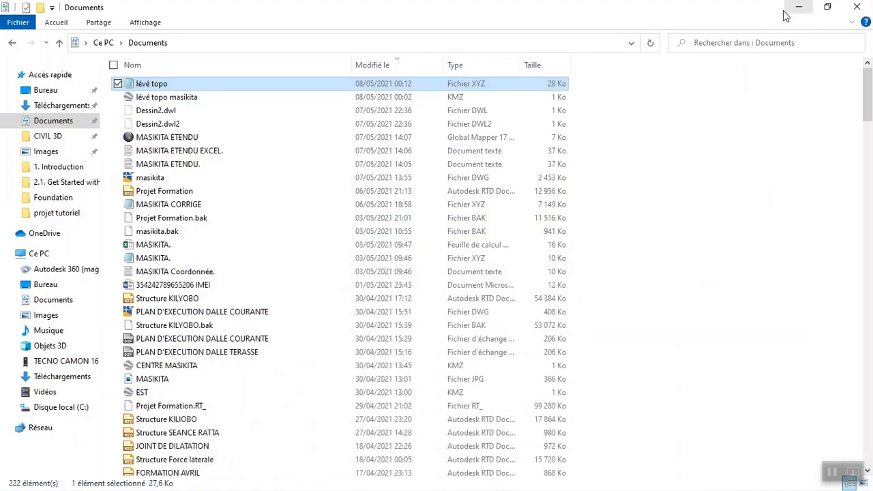
drag(863, 88, 865, 67)
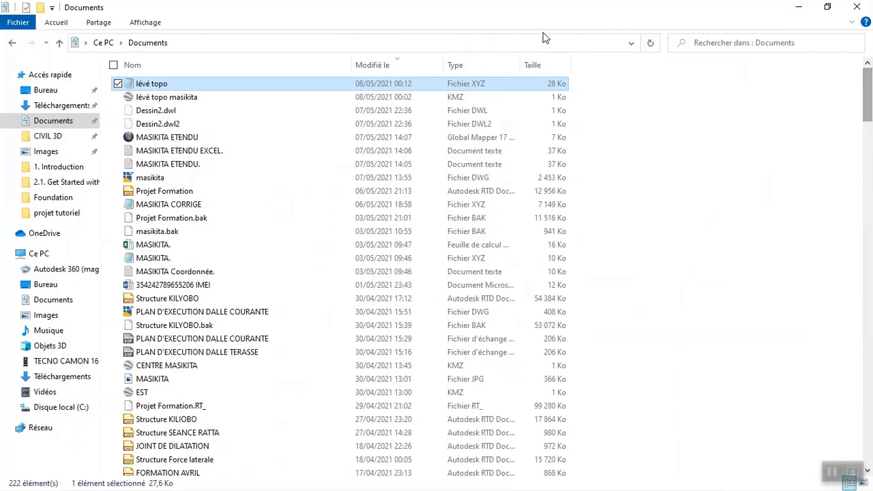
click(424, 61)
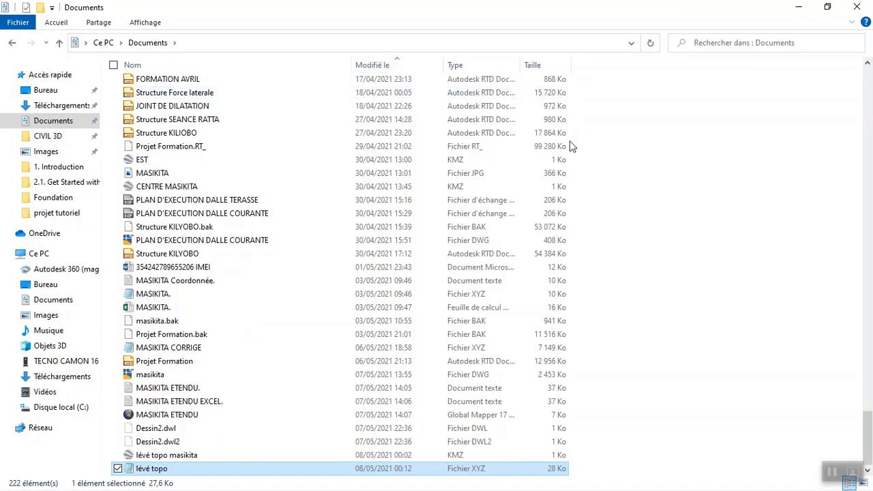
click(426, 62)
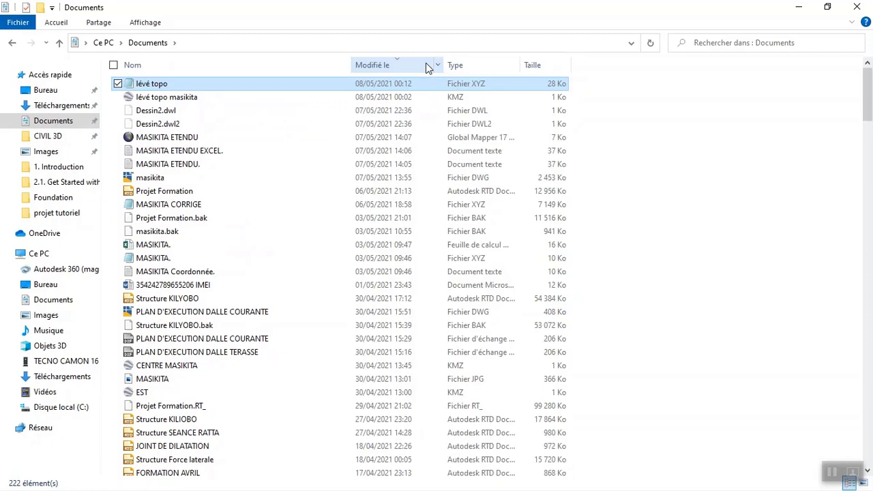
double_click(180, 84)
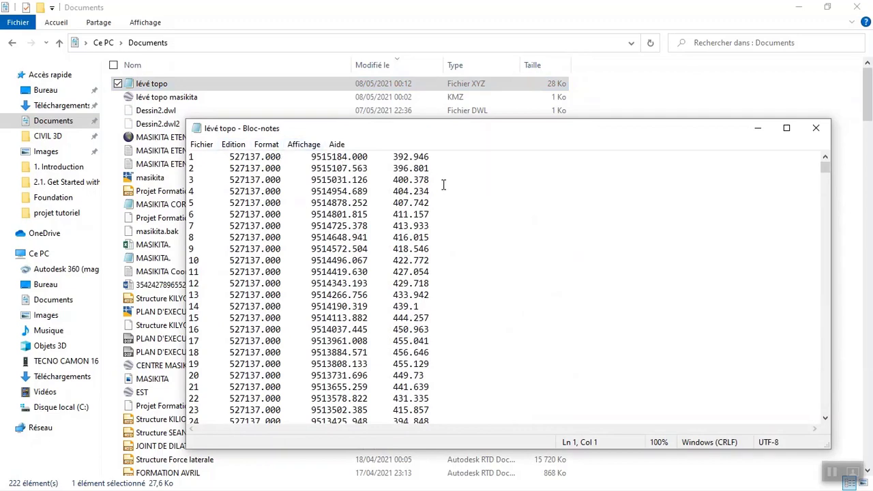
click(816, 130)
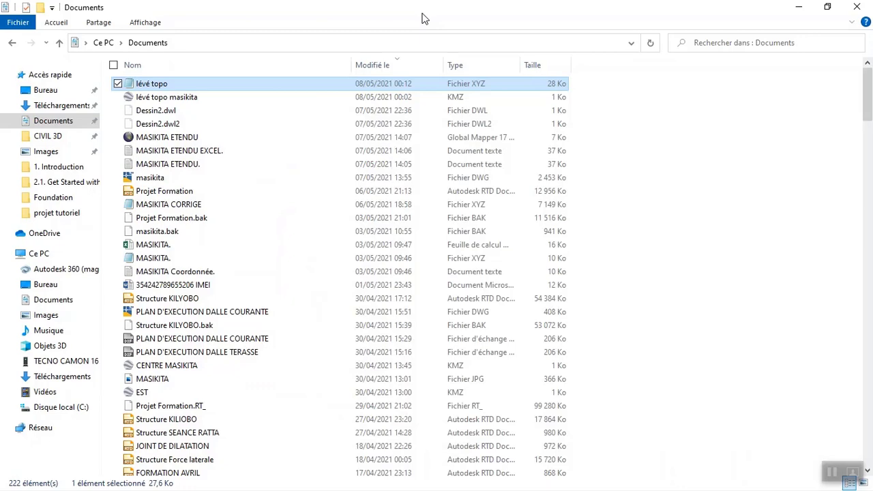
Minimize the Documents window and launch Civil 3D 2020 France from the desktop
click(798, 10)
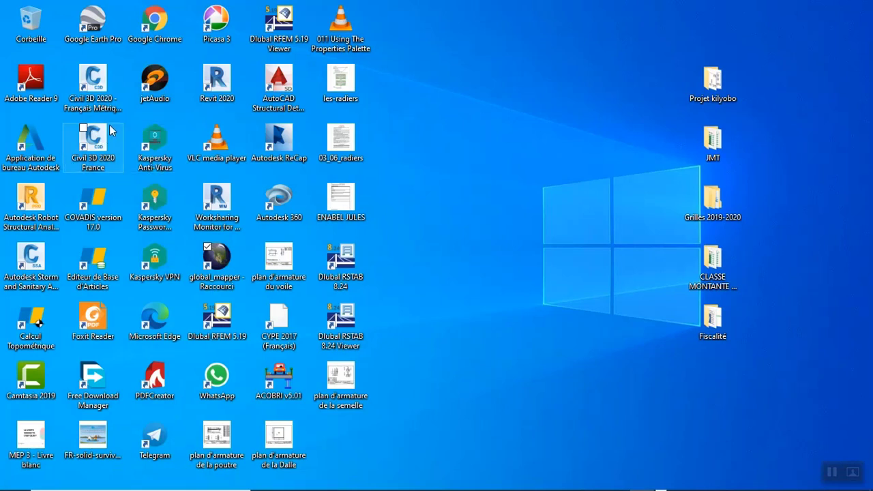
click(115, 150)
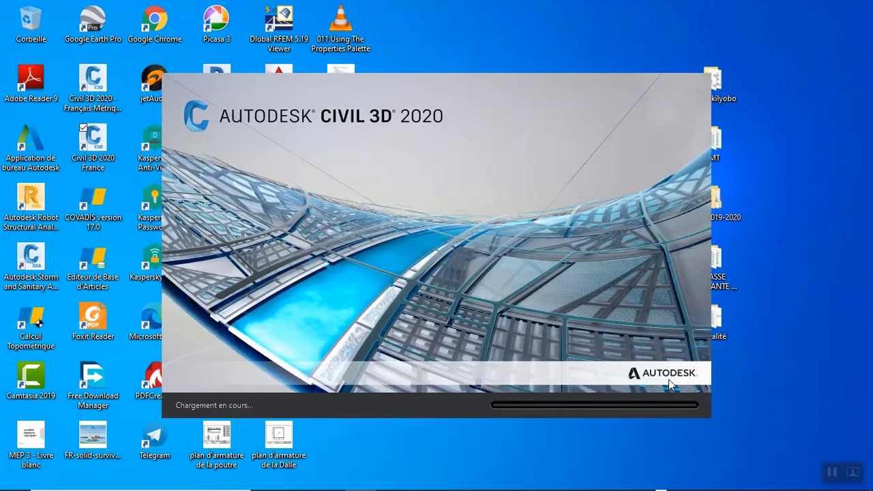
mouse_move(612, 480)
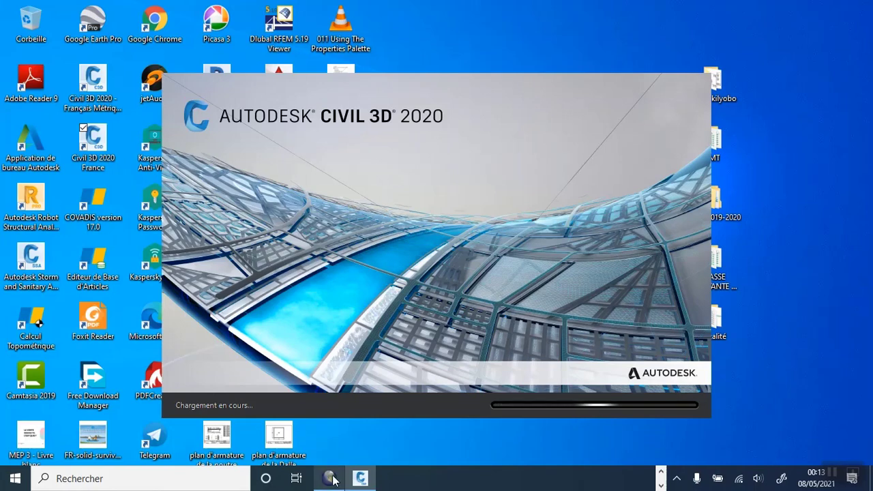
mouse_move(331, 478)
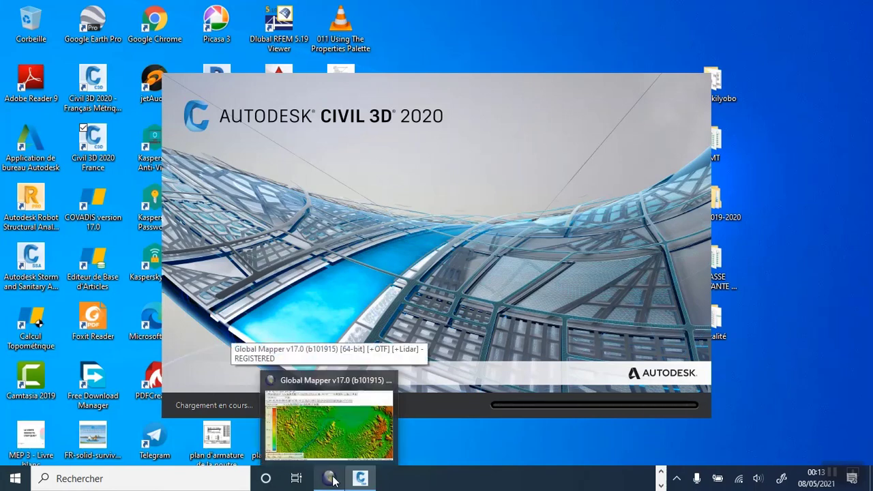
click(330, 450)
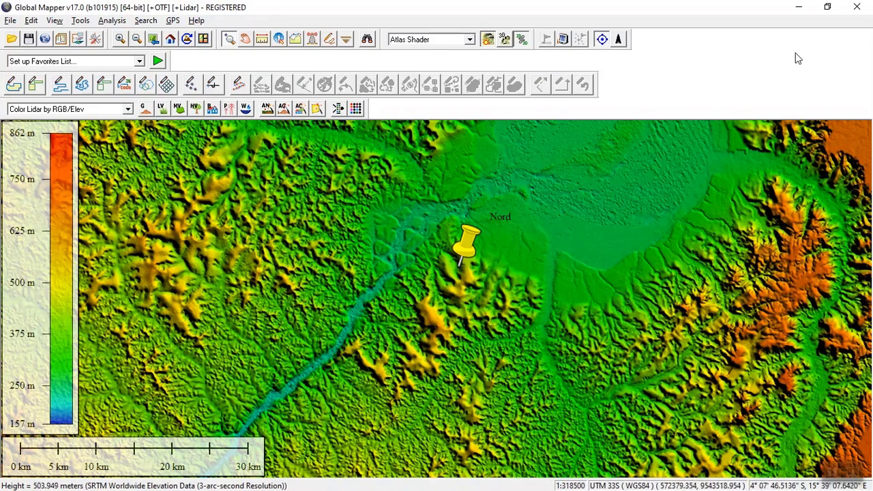
click(804, 13)
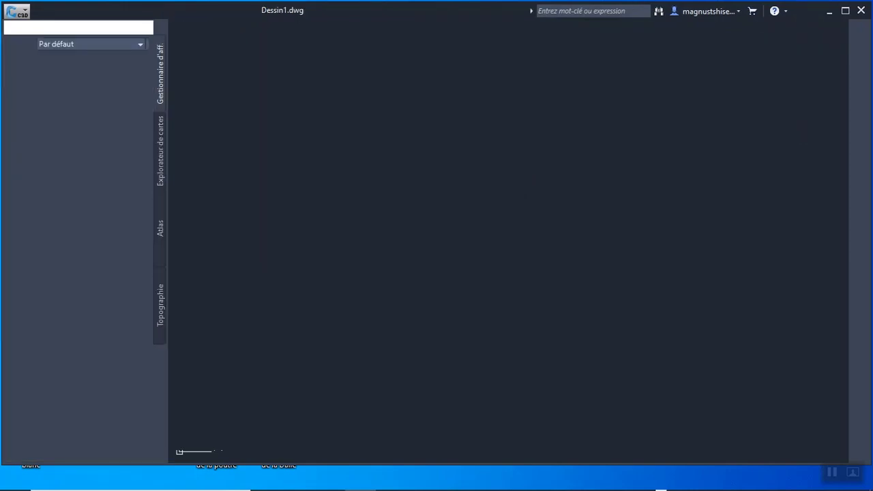
key(alt+Tab)
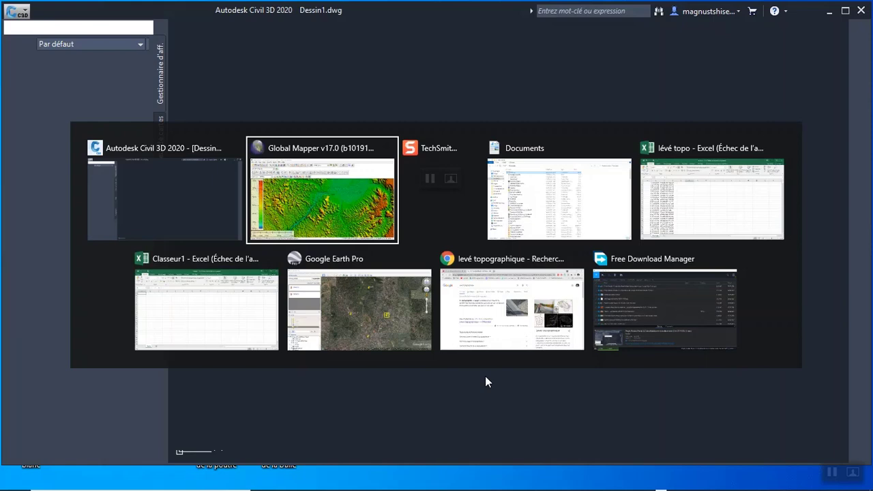
key(Tab)
key(Tab)
key(Tab)
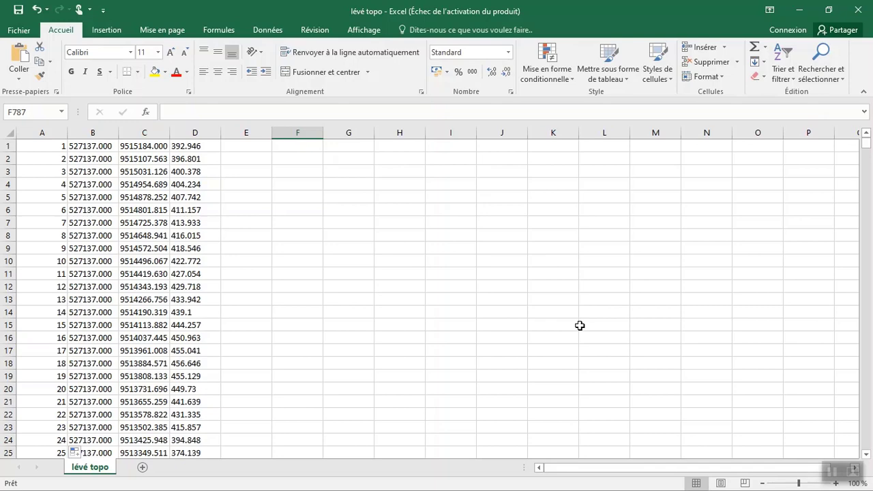
key(alt+Tab)
key(alt+Tab)
key(alt+Tab)
key(alt+Tab)
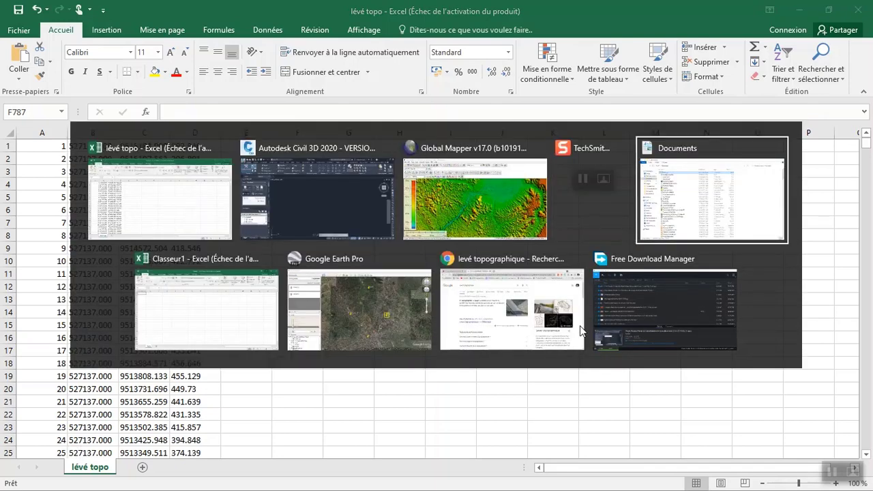
key(alt+Tab)
key(alt+Tab)
key(alt+Tab)
key(alt+Tab)
key(alt+Tab)
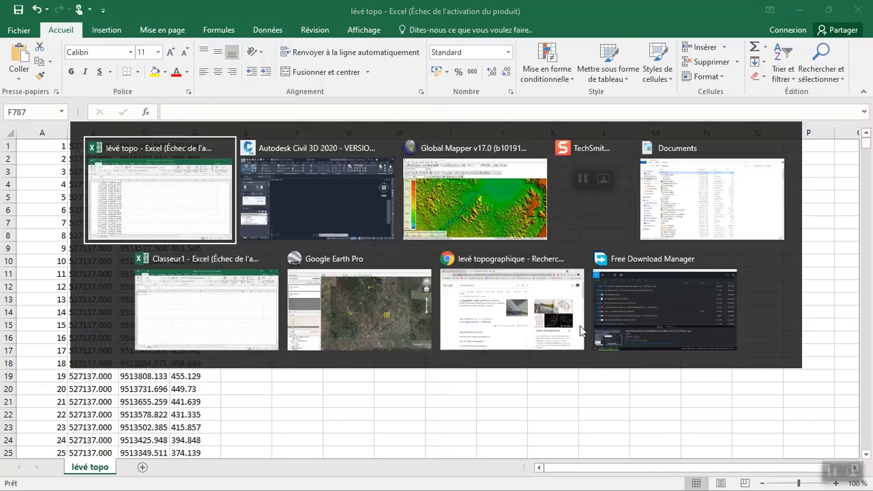
Switch to Autodesk Civil 3D 2020 and close the Volet Tâches palette
key(alt+Tab)
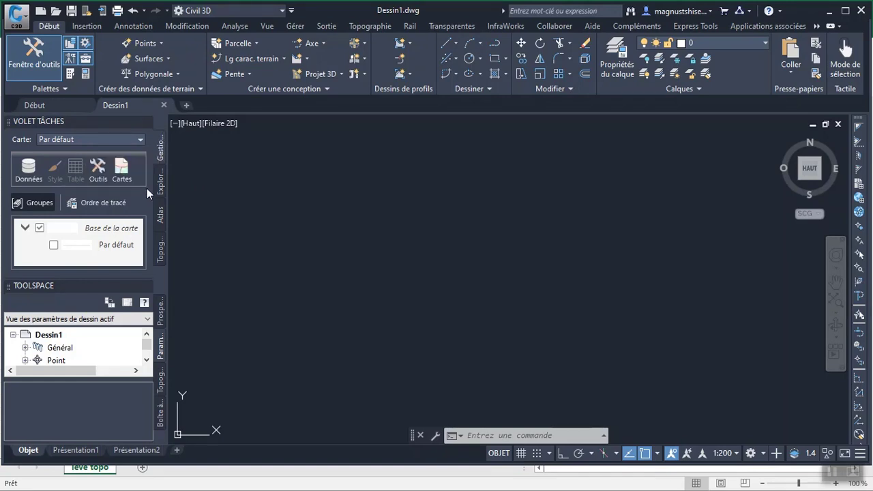
click(146, 122)
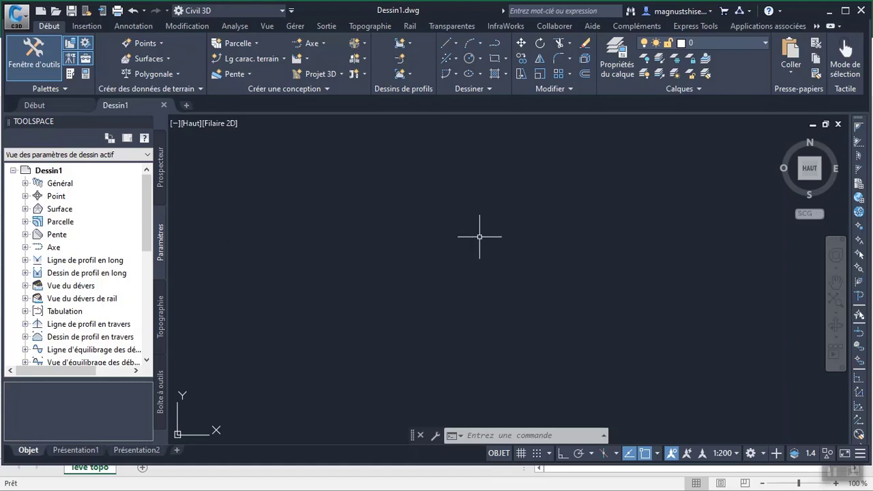
Start Importer des points from the point creation tools and choose the PXYZ (séparateur: espace) point file format
click(163, 40)
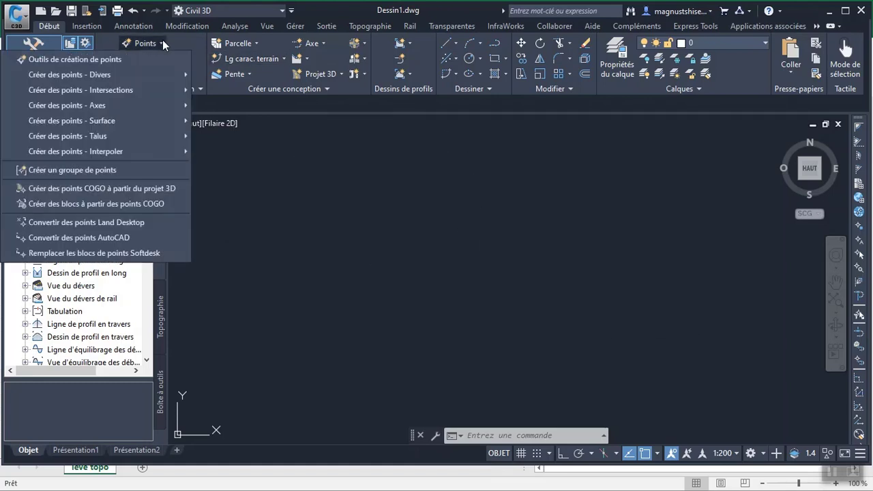
click(146, 60)
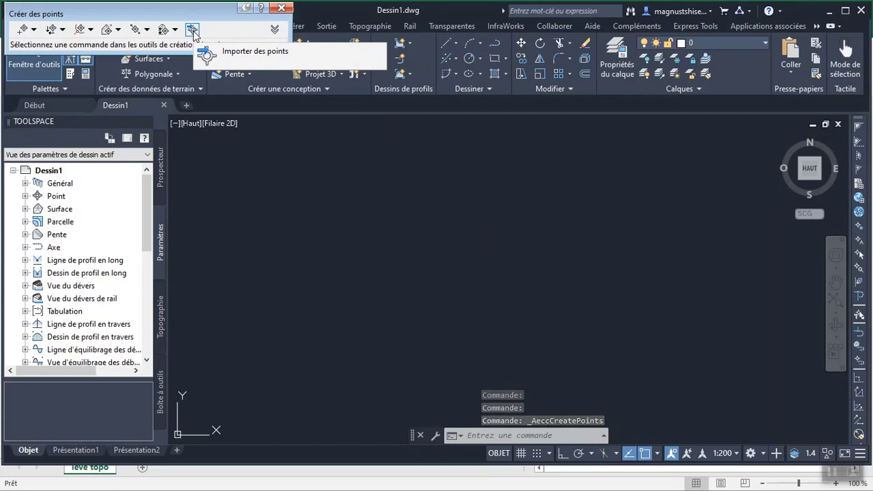
click(194, 32)
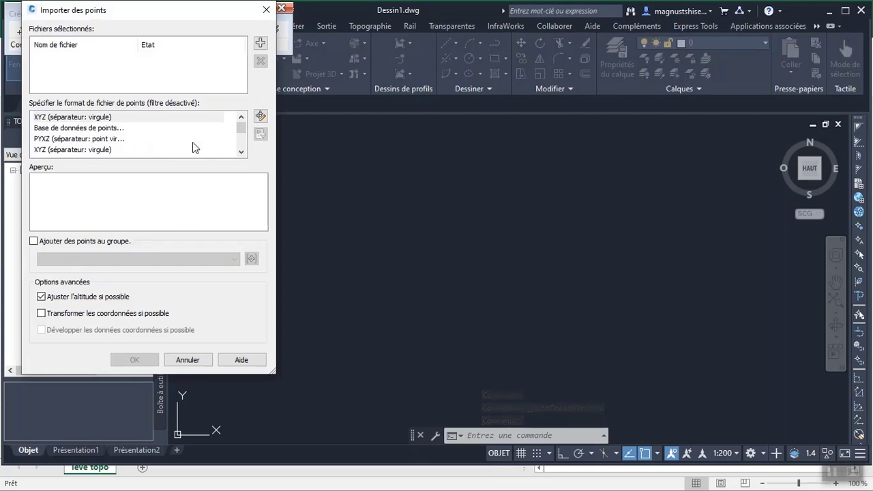
click(242, 151)
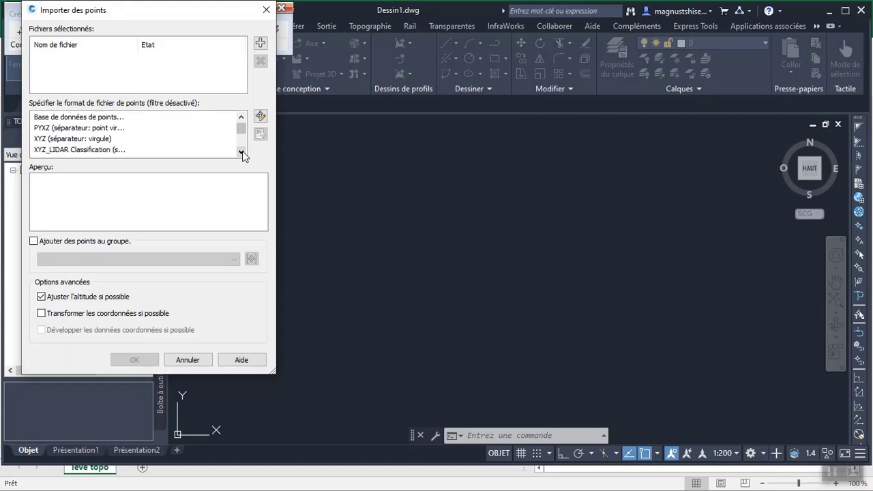
click(241, 152)
click(241, 151)
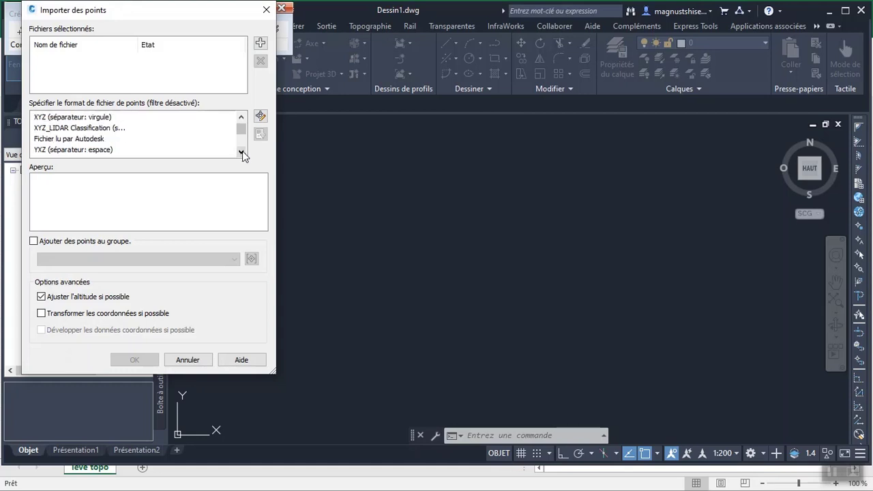
click(241, 152)
click(242, 151)
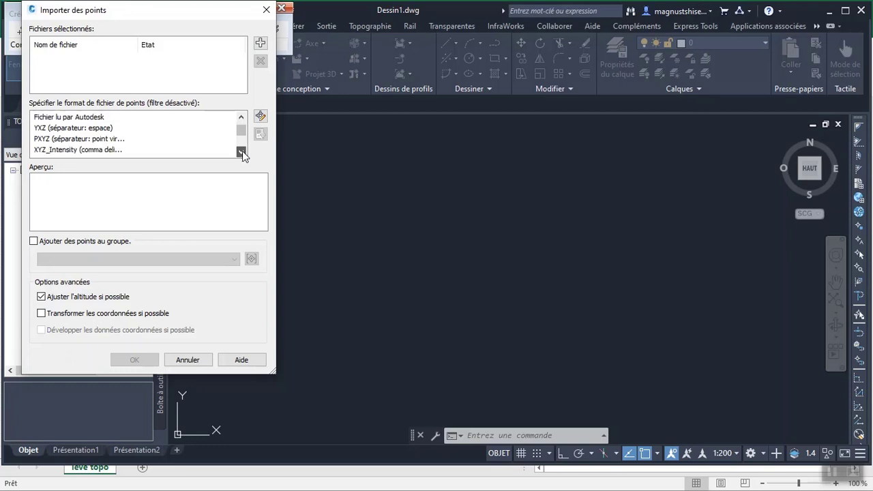
click(241, 151)
click(242, 151)
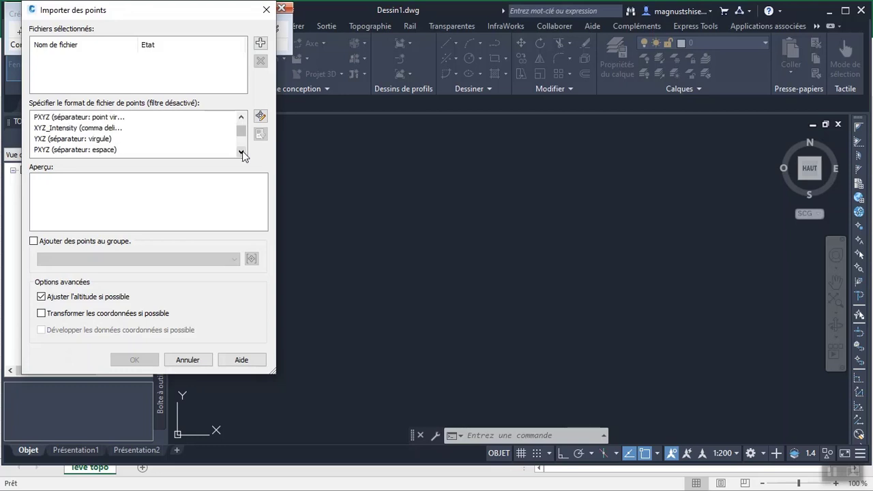
click(60, 150)
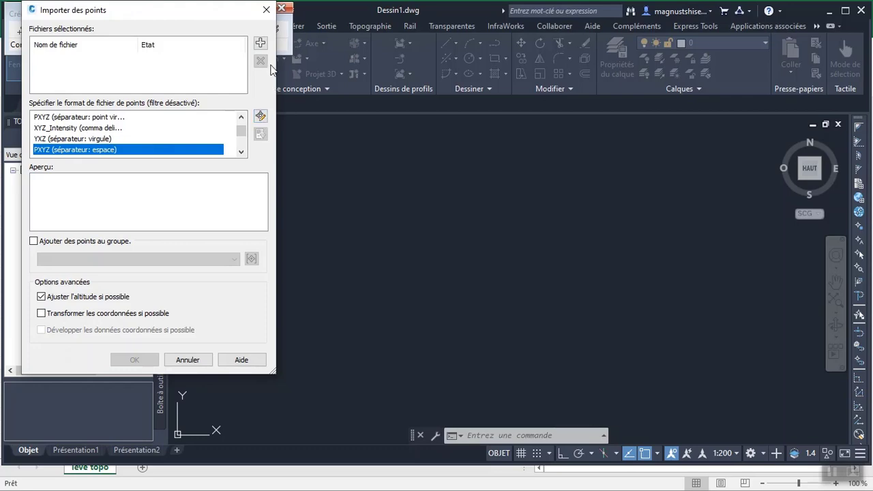
click(259, 44)
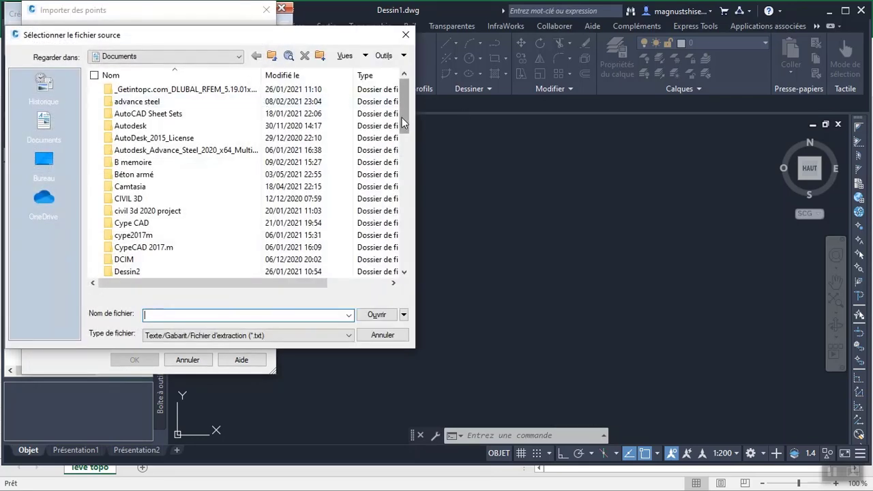
drag(401, 117, 383, 259)
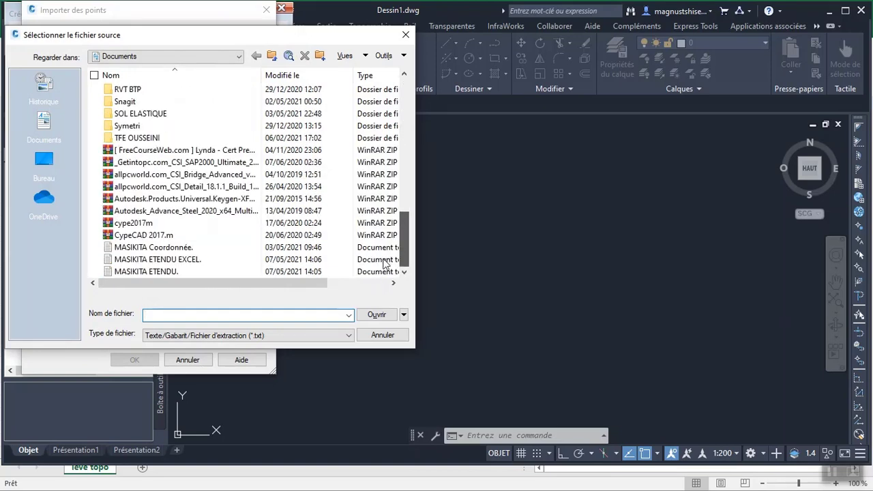
drag(403, 239, 401, 262)
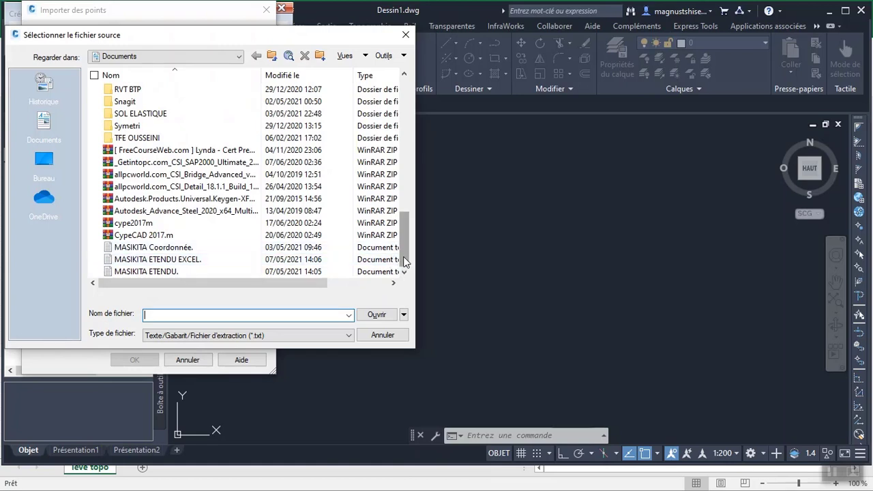
drag(405, 262, 411, 103)
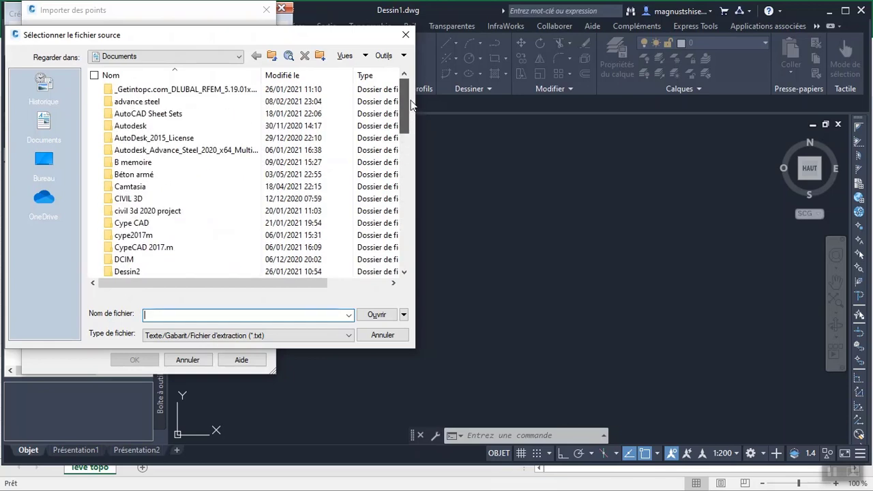
click(335, 335)
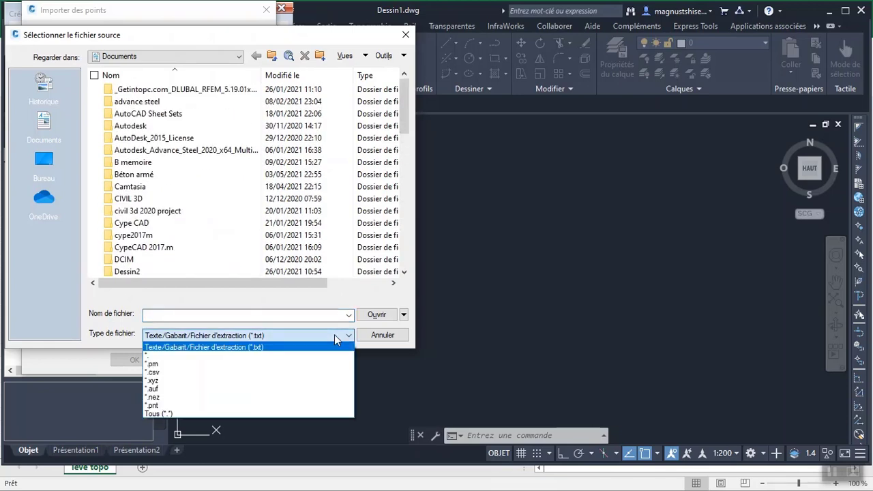
click(335, 337)
drag(405, 125, 396, 282)
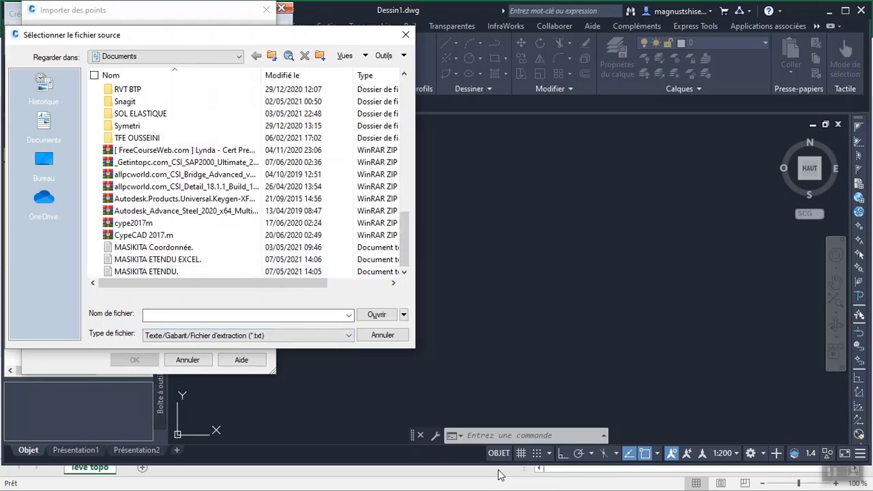
click(405, 35)
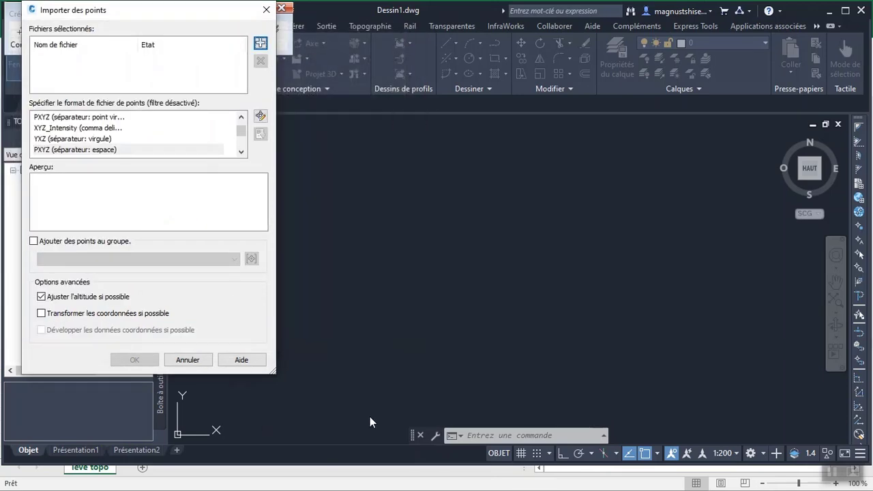
Switch to the "lévé topo" workbook in Excel, save its changes in XYZ format and close Excel
key(alt+Tab)
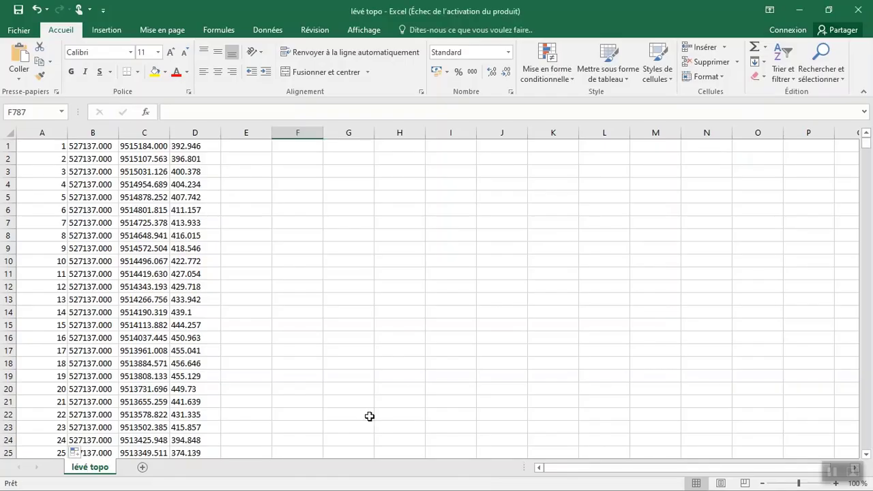
click(19, 10)
click(387, 289)
click(860, 11)
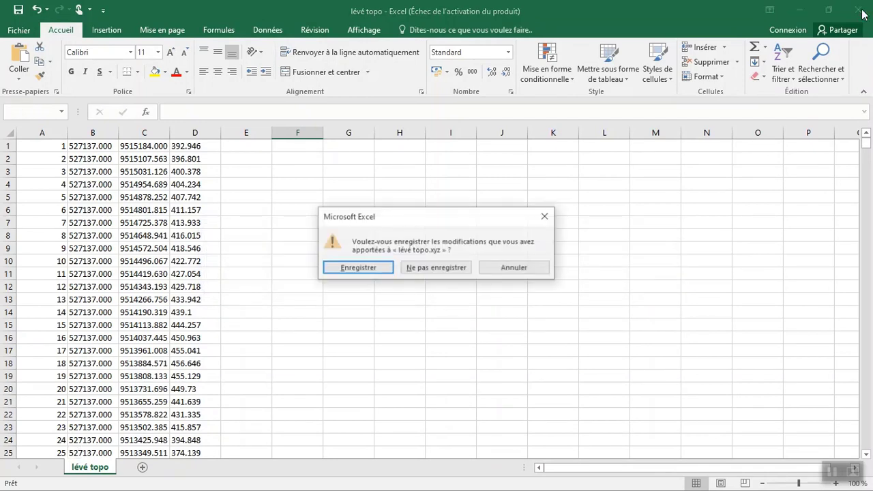
click(390, 267)
click(379, 289)
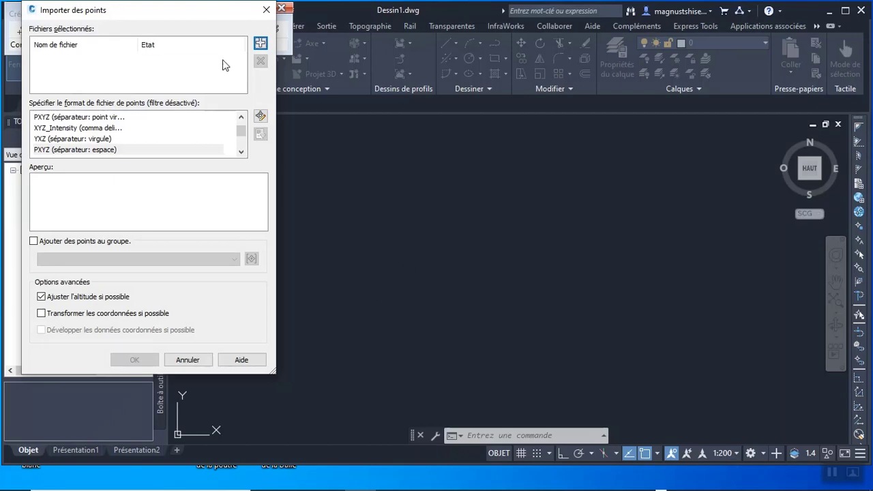
click(261, 43)
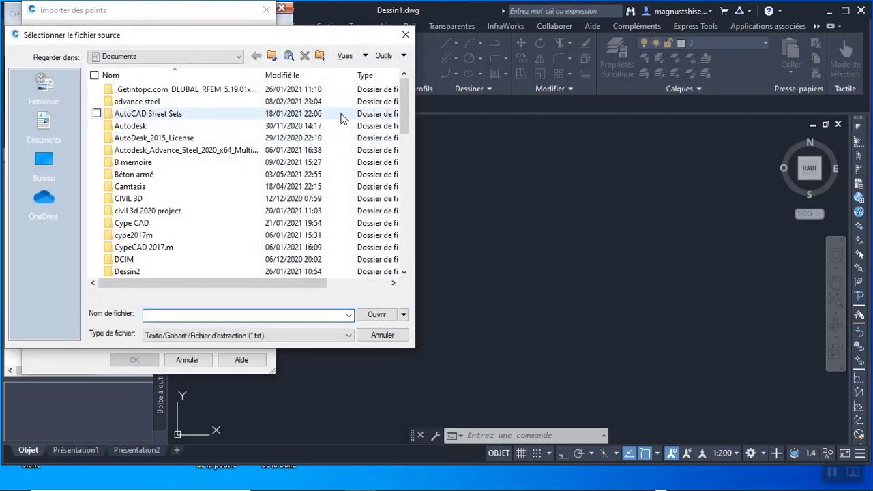
scroll(341, 136, down, 10)
scroll(341, 139, down, 2)
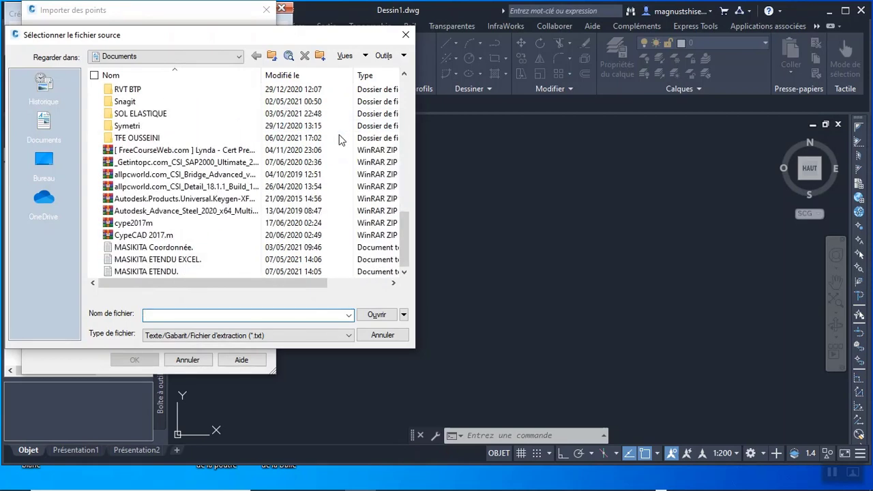
scroll(354, 130, up, 8)
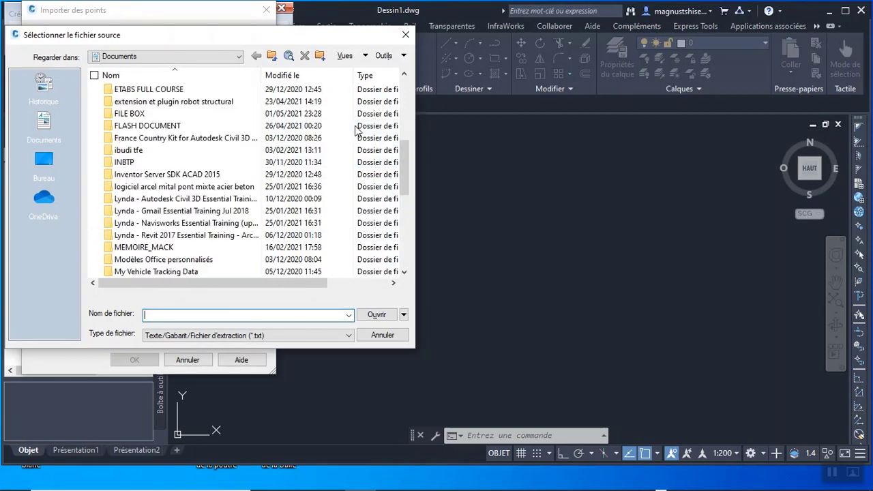
click(405, 34)
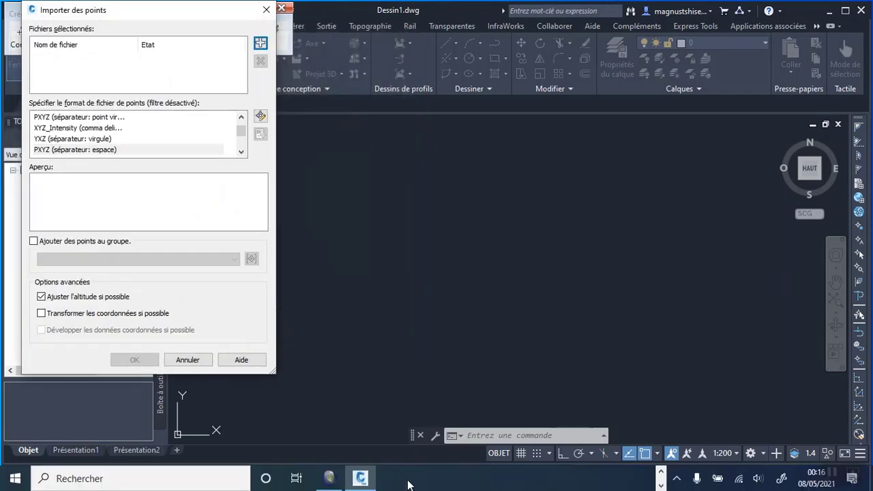
Check the Documents folder in File Explorer for the saved "lévé topo" XYZ file, and return to Civil 3D
click(662, 486)
click(662, 472)
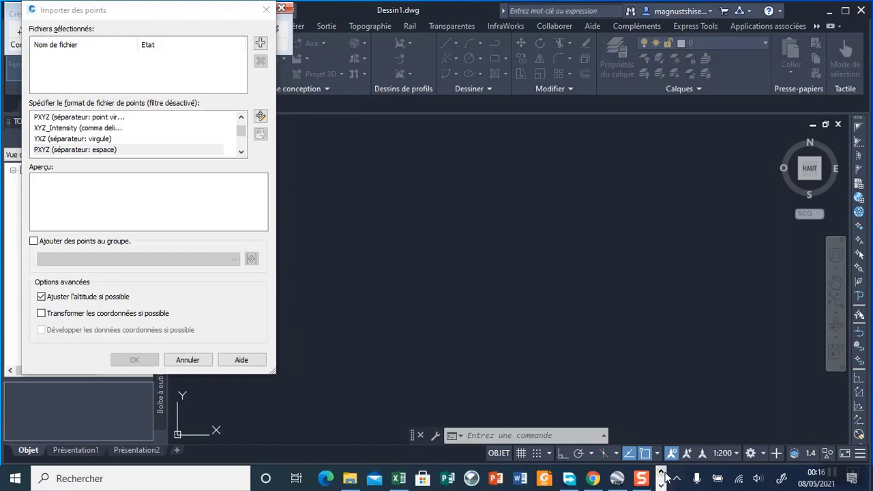
click(349, 478)
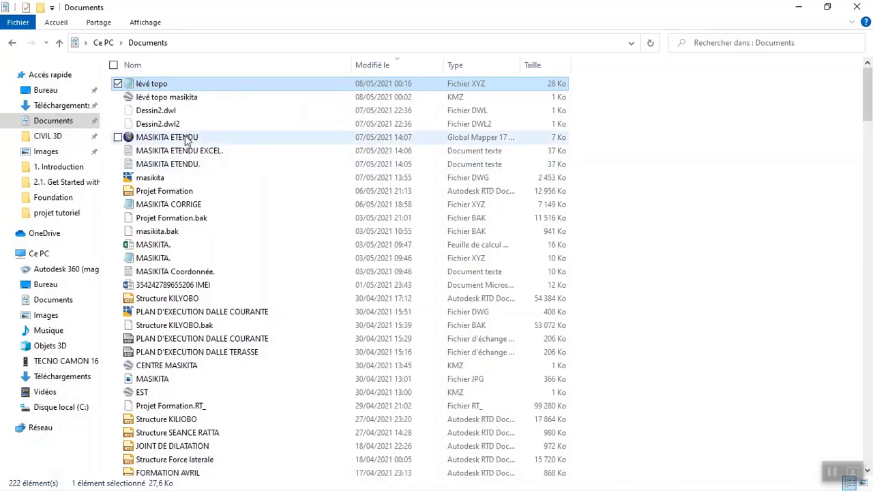
click(618, 134)
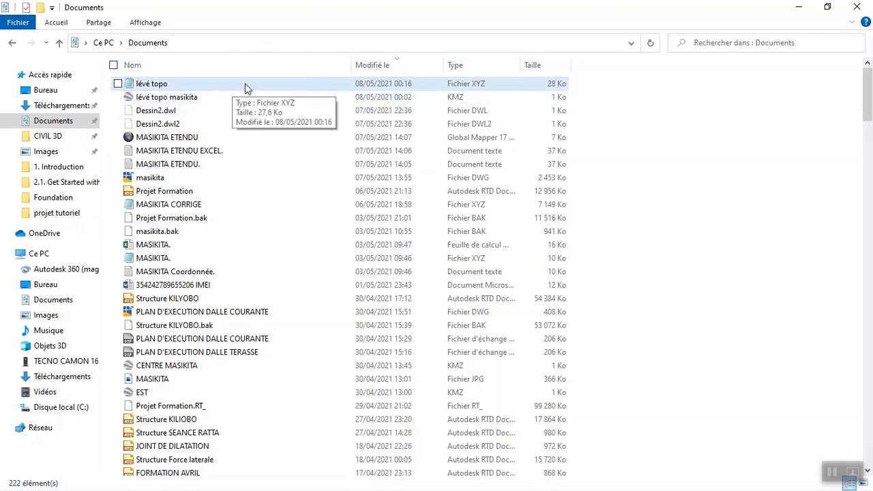
scroll(279, 167, down, 10)
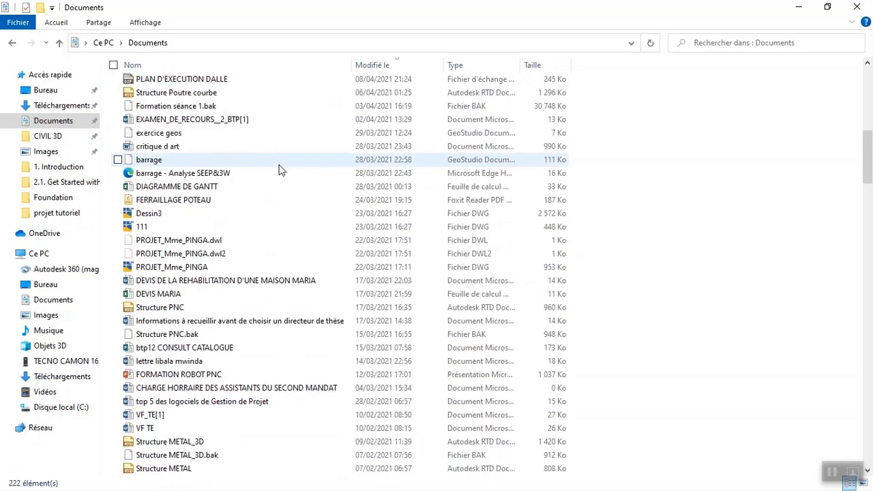
scroll(279, 168, up, 10)
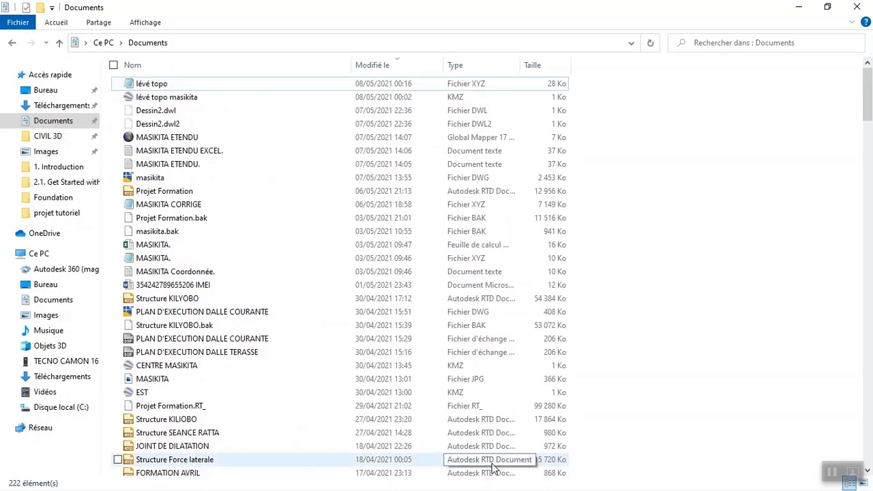
key(alt+Tab)
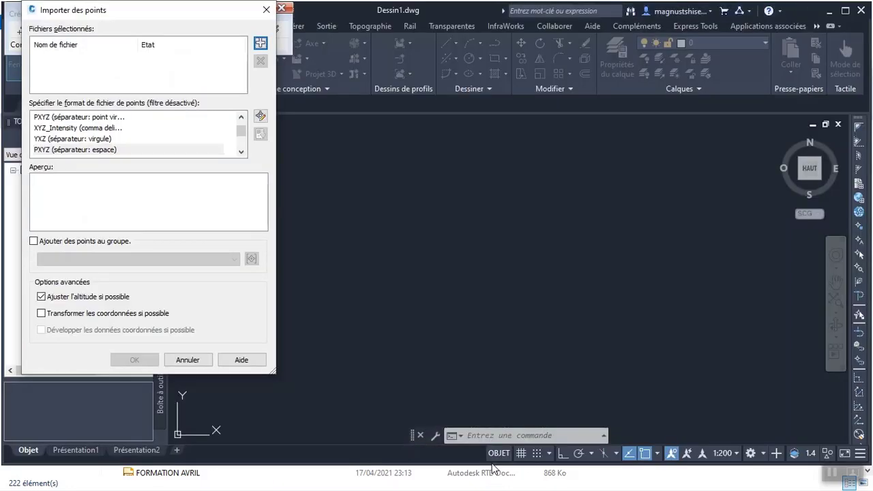
Import the points from the "lévé topo" XYZ file in Documents, listing all file types by newest modification date, and close the point creation tools
click(260, 43)
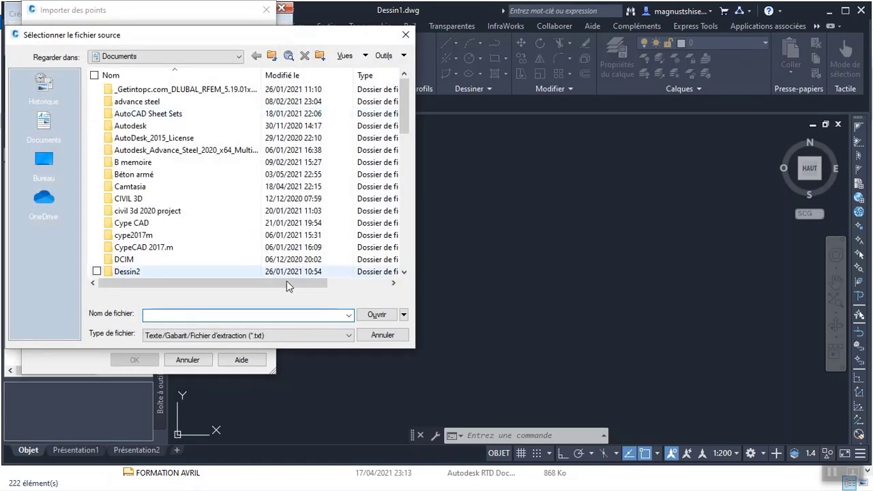
click(308, 335)
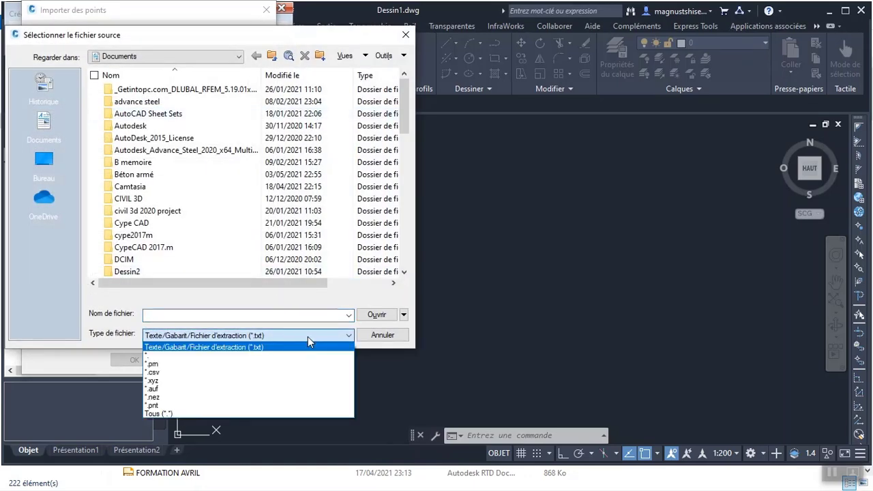
click(248, 413)
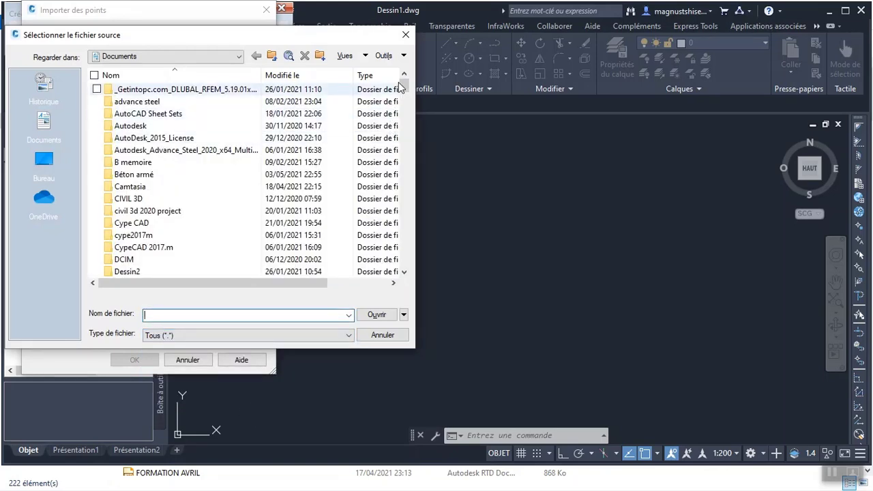
drag(401, 84, 395, 62)
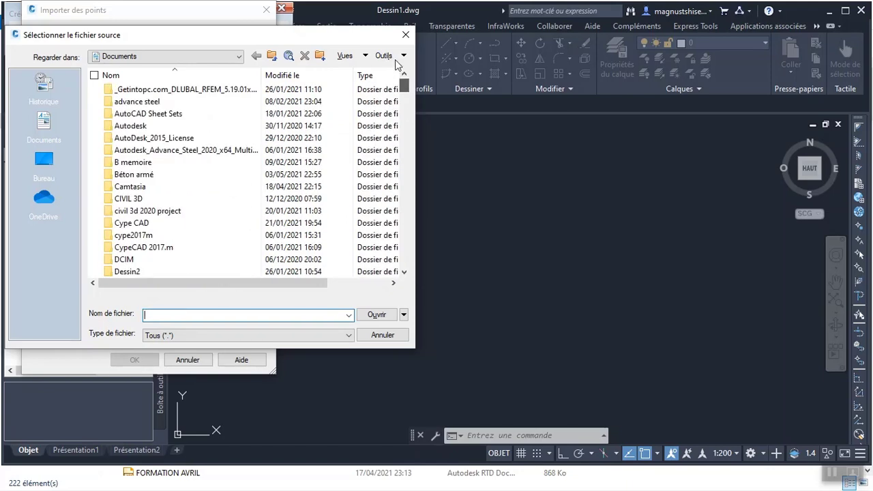
click(313, 77)
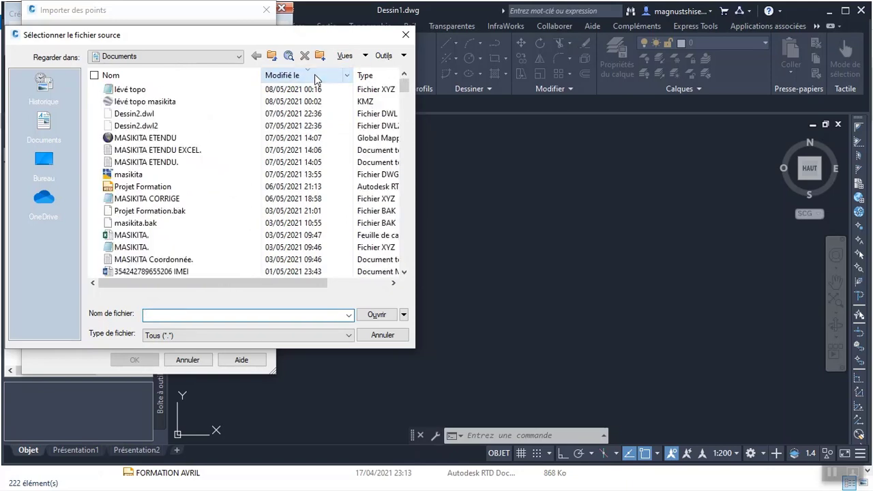
click(131, 89)
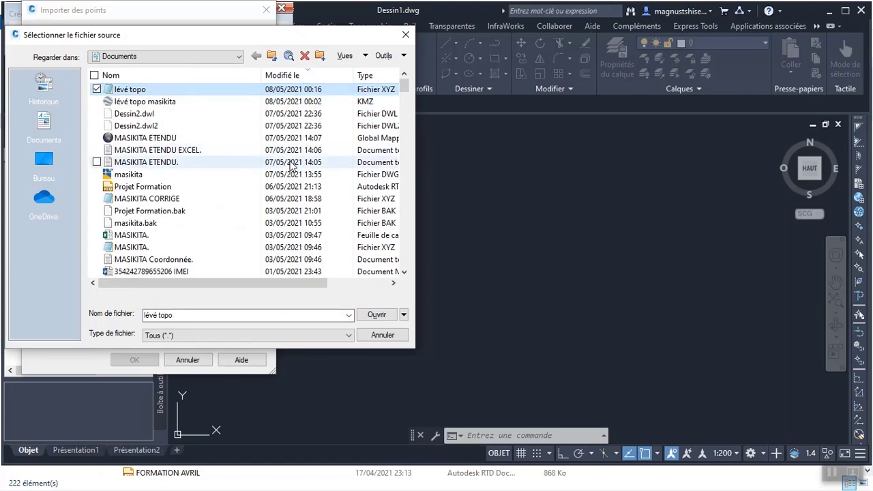
click(379, 314)
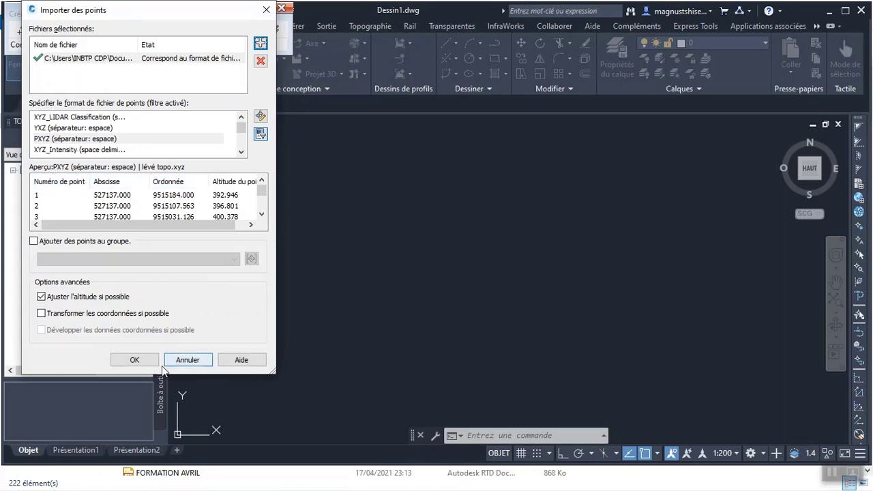
click(135, 360)
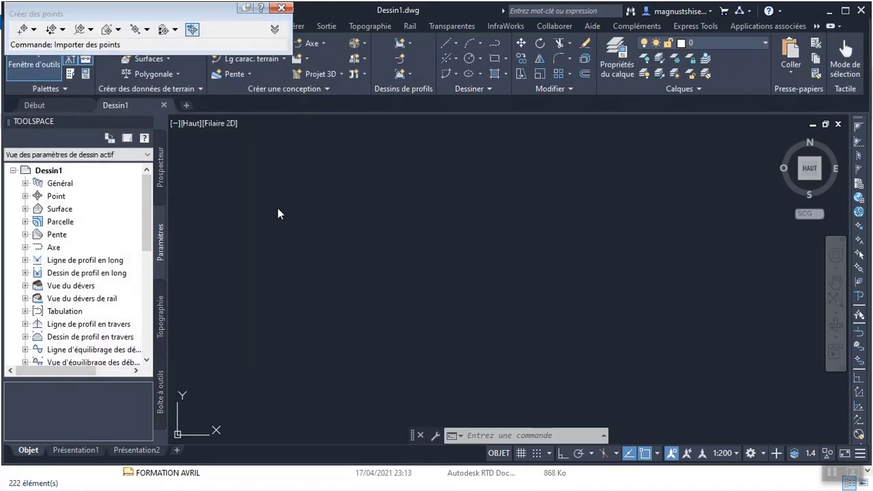
click(281, 8)
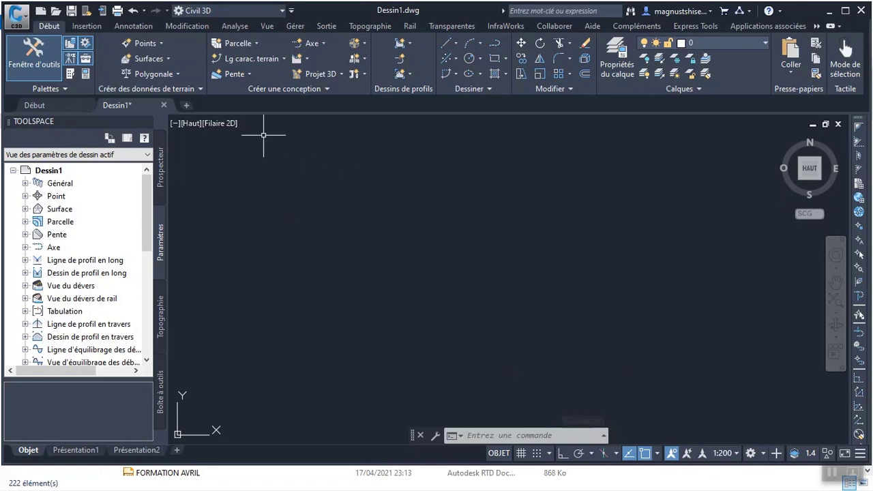
Zoom the drawing to the _Tous les points group in the Prospecteur tree and magnify the grid's upper-left point to read its coordinate label
click(158, 178)
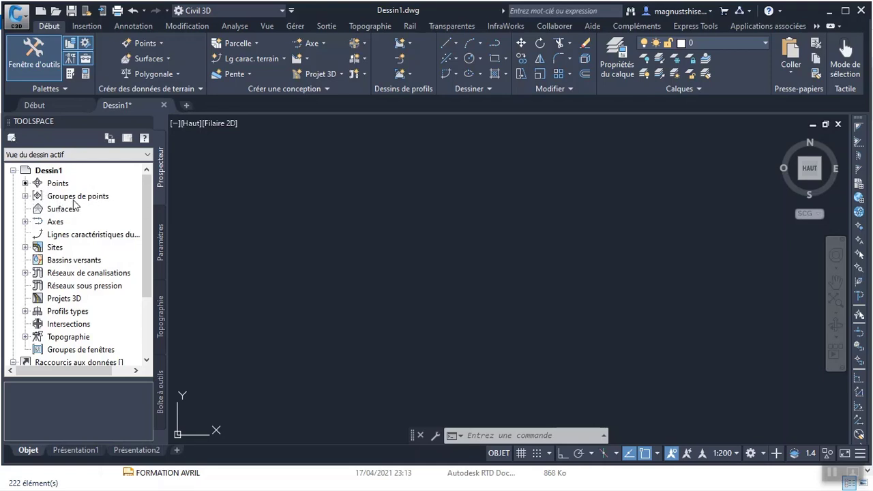
click(26, 197)
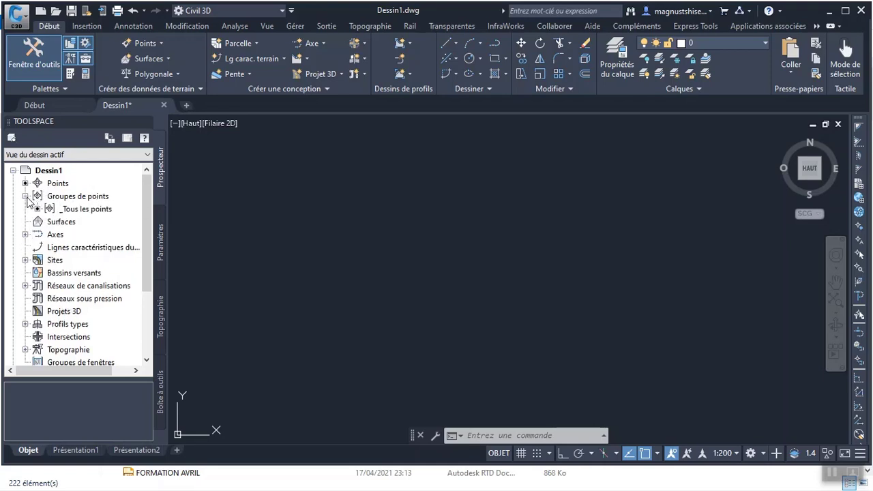
right_click(76, 211)
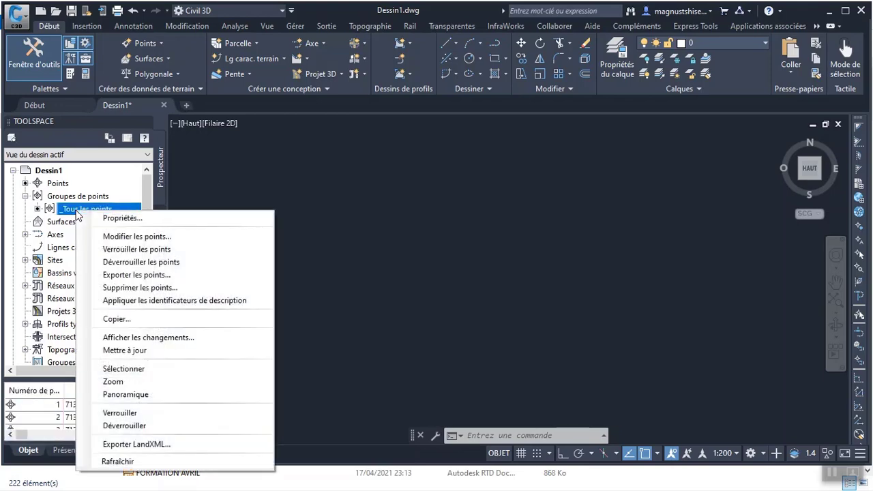
click(134, 383)
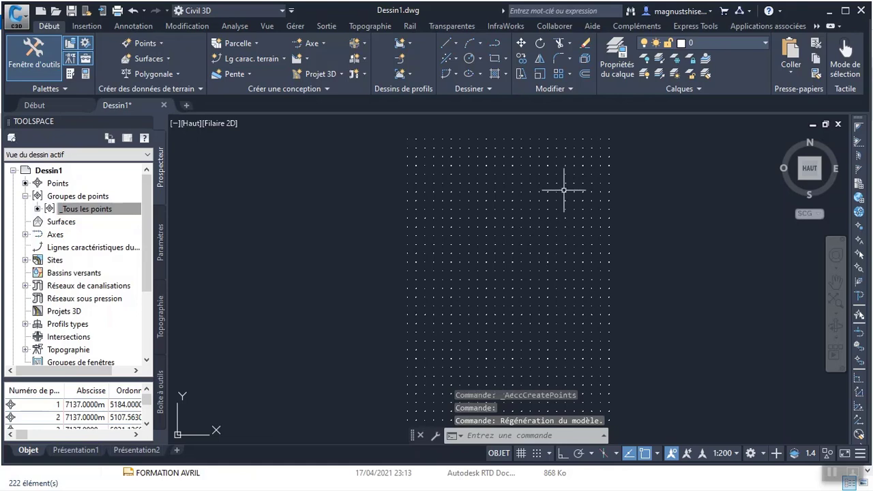
scroll(415, 137, up, 2)
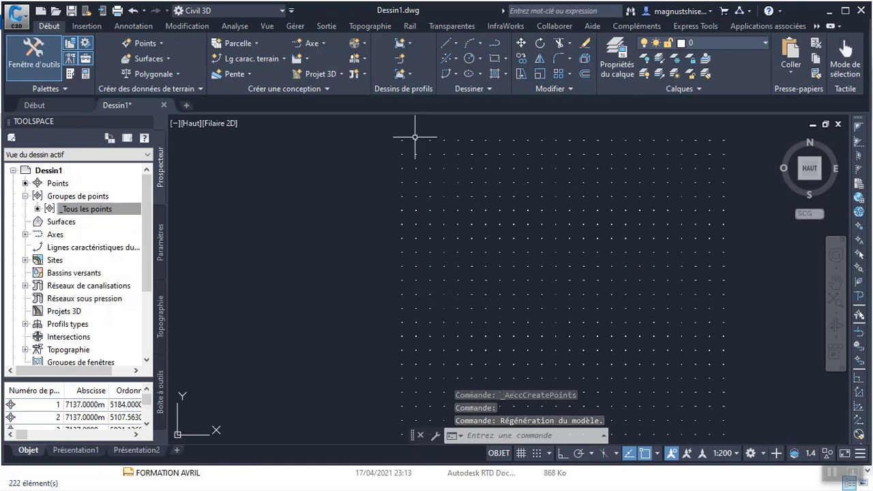
scroll(331, 146, up, 8)
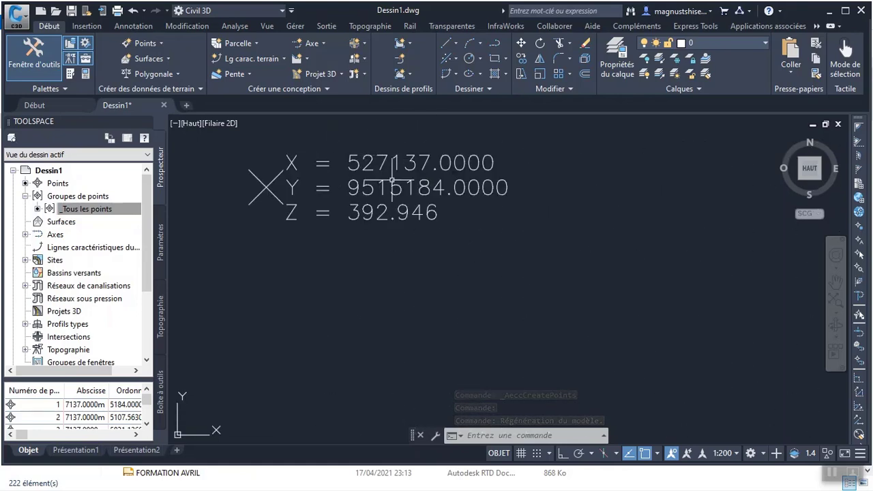
Zoom out from the magnified coordinate label to view the whole imported point grid
scroll(338, 164, down, 10)
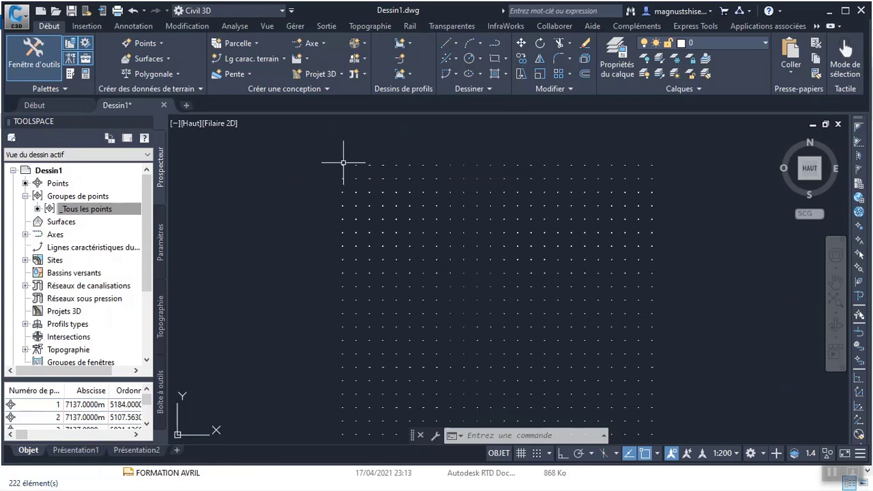
scroll(343, 163, down, 6)
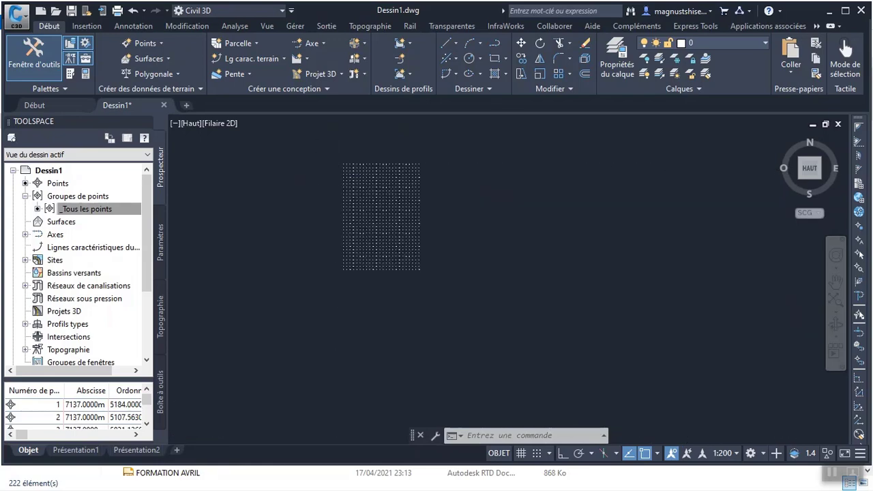
scroll(297, 172, up, 2)
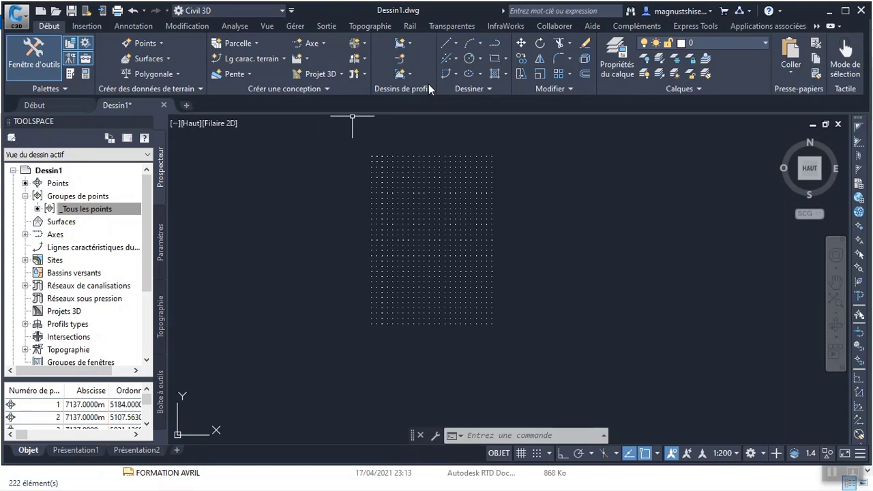
Switch to Chrome to view the "levé topographique" Google search page, and return to Civil 3D
key(alt+Tab)
key(alt+Tab)
key(alt+Tab)
key(alt+Tab)
key(alt+Tab)
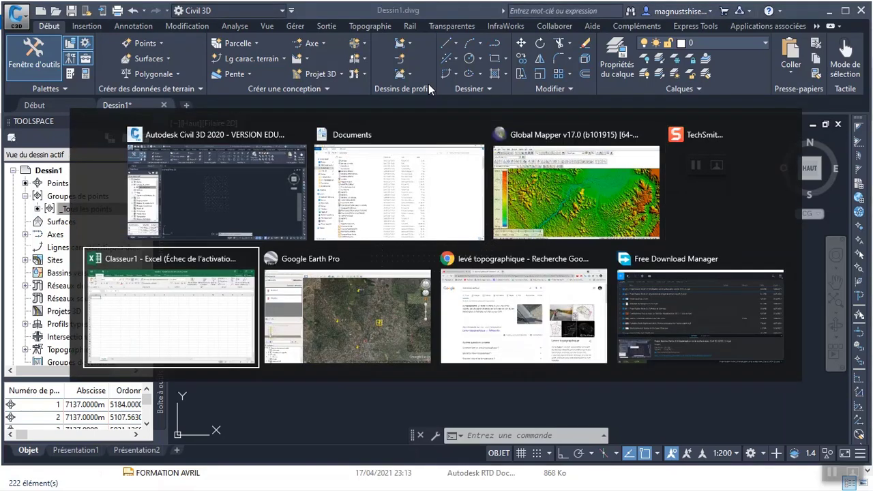
key(alt+Tab)
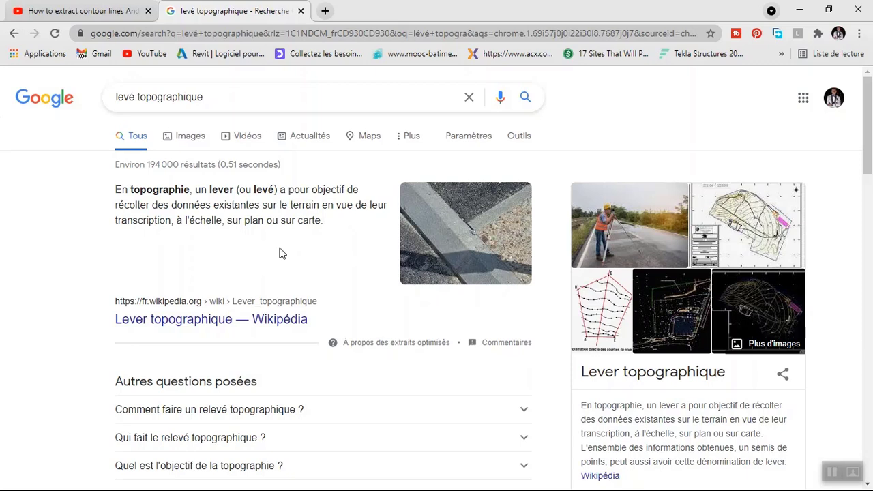
key(alt+Tab)
key(alt+Tab)
key(alt+Tab)
key(alt+Tab)
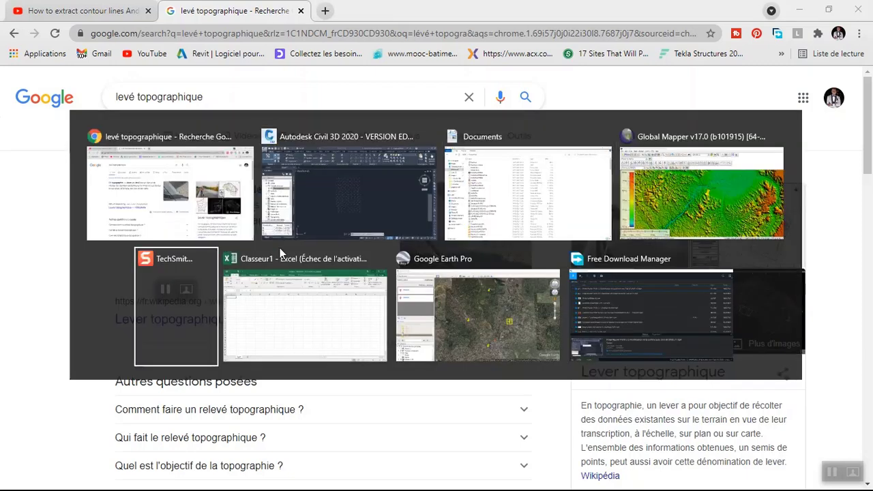
key(alt+Tab)
key(alt+Tab)
key(alt+Tab)
key(alt+Tab)
key(alt+Tab)
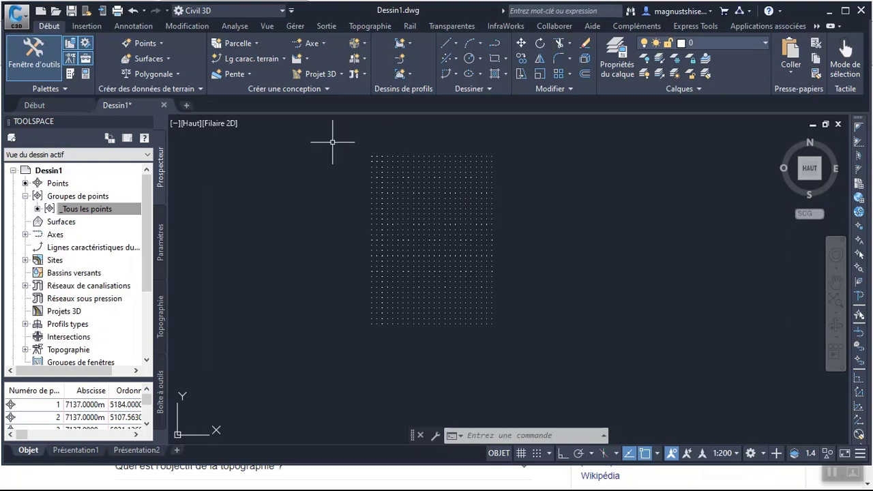
Start a new triangulated surface from the Surfaces collection and name it SURFACE MASIKITA
click(102, 208)
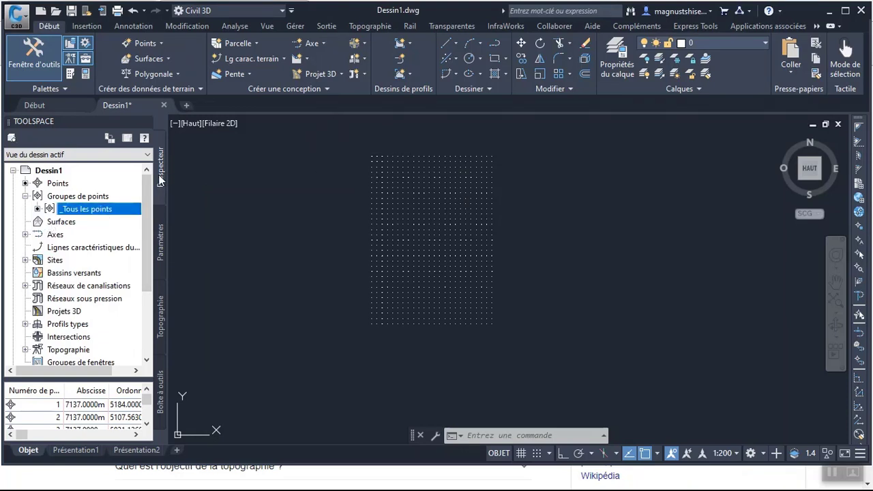
right_click(60, 224)
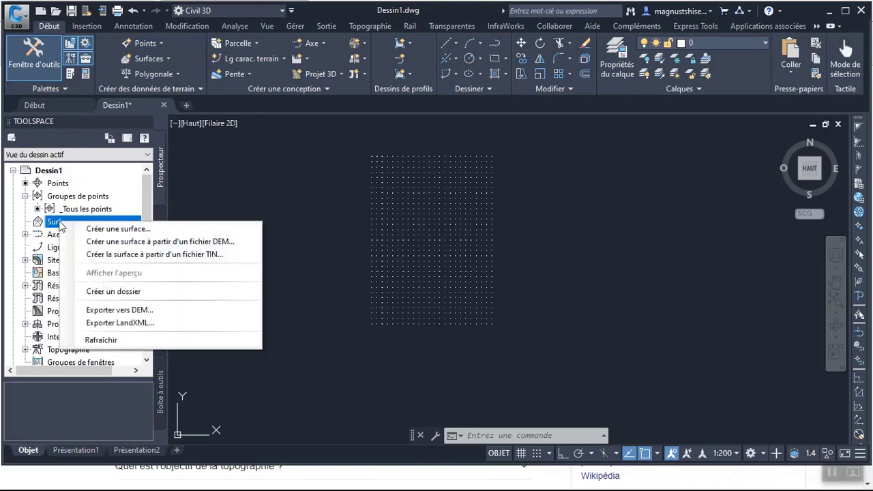
click(120, 228)
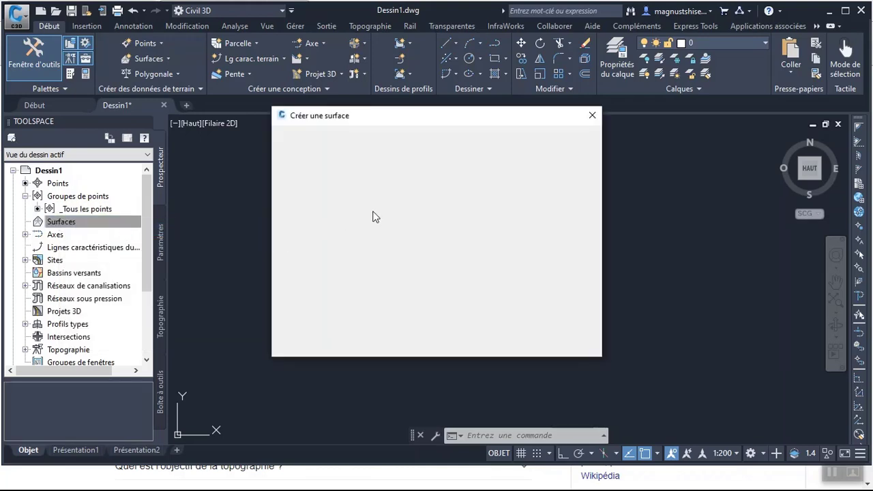
click(539, 197)
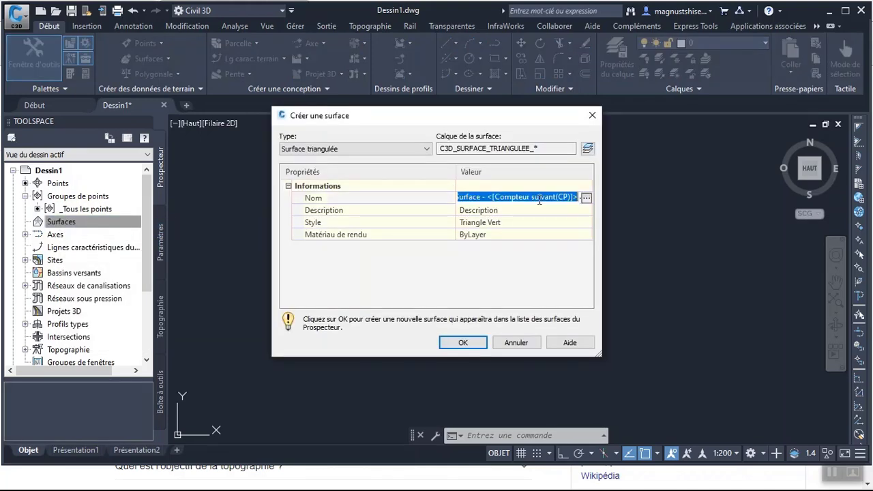
text(Q)
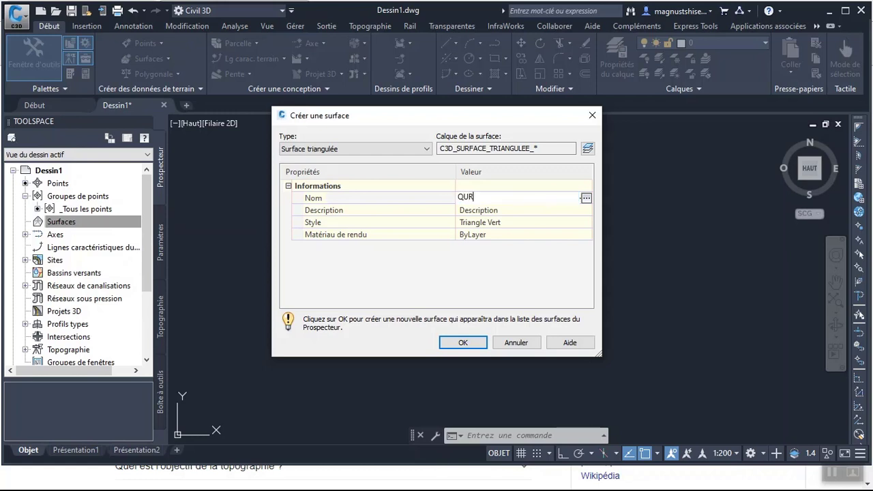
text(UR)
key(BackSpace)
key(BackSpace)
key(BackSpace)
text(RFACE MASIKITA)
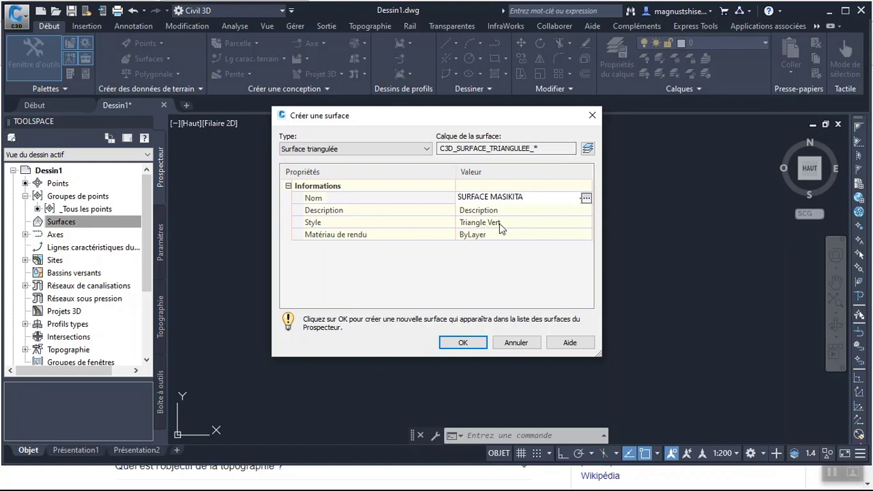
Assign the Courbe de Niveau 10m-50m style to the new surface and create it
click(536, 226)
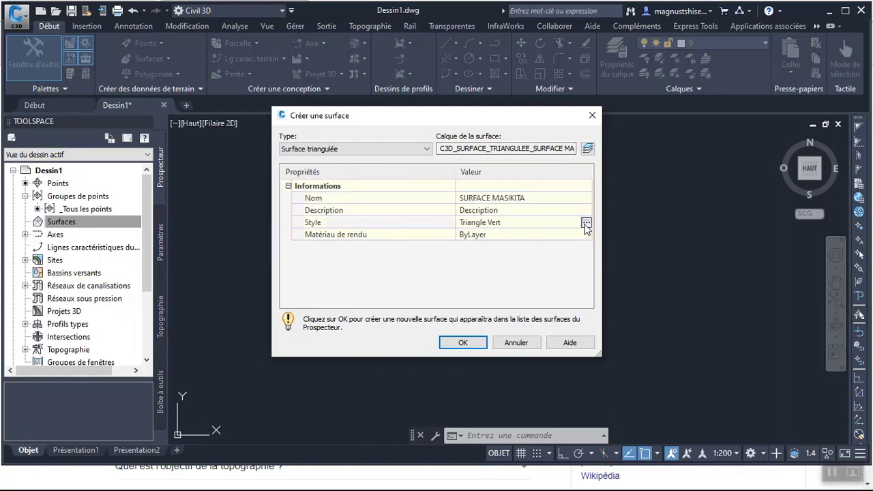
click(586, 224)
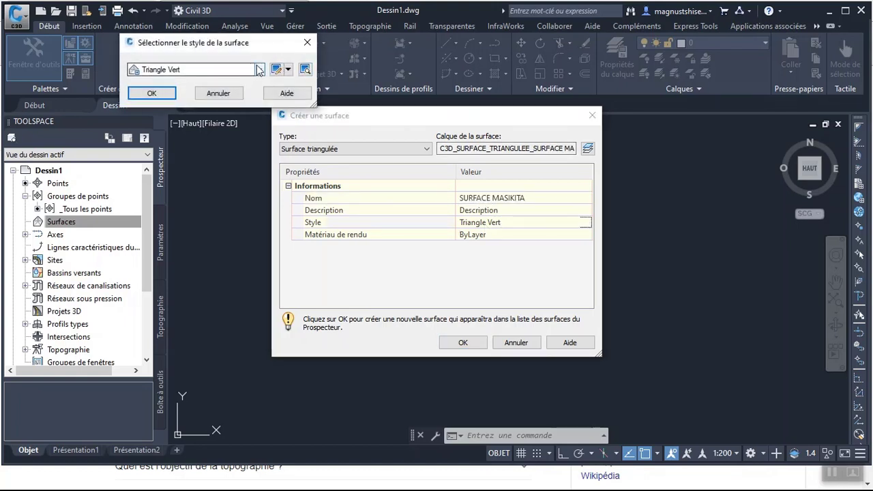
click(260, 69)
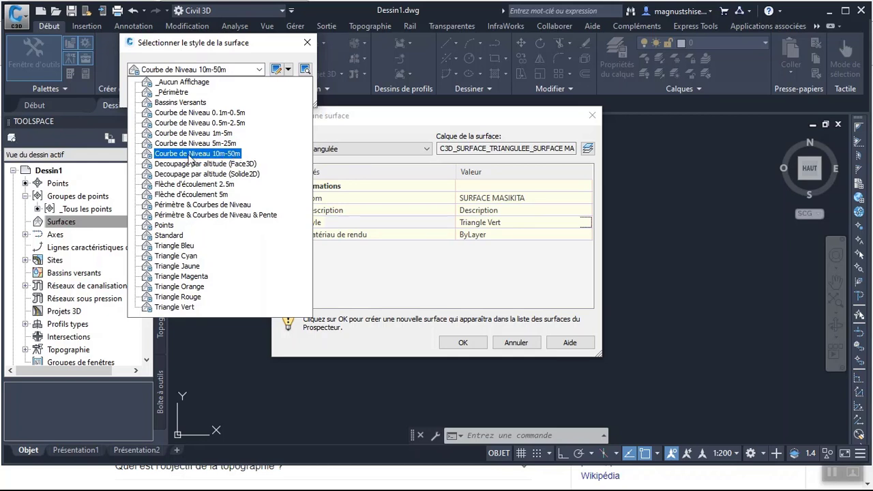
click(212, 155)
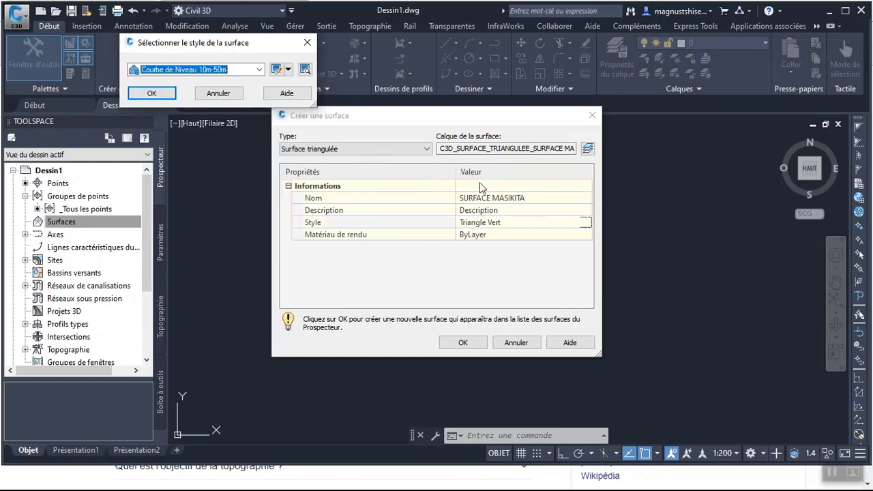
click(152, 94)
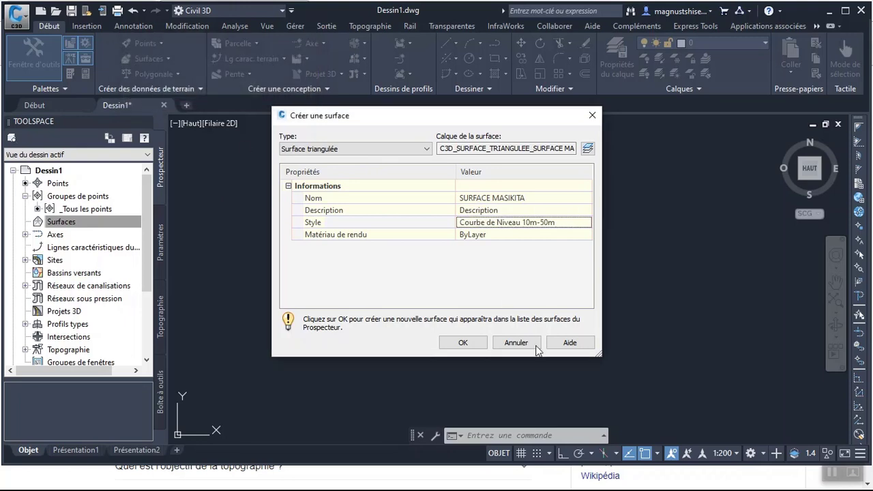
click(463, 343)
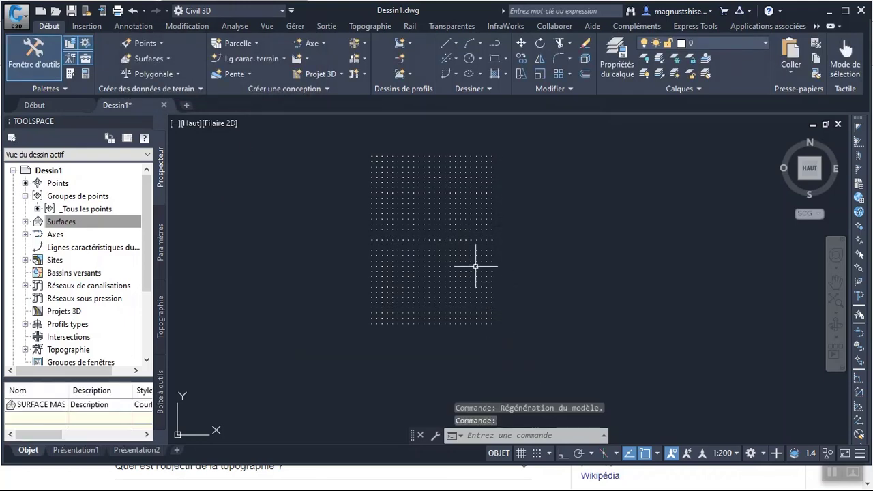
Select the whole point grid and add the _Tous les points group to the definition of SURFACE MASIKITA
click(347, 144)
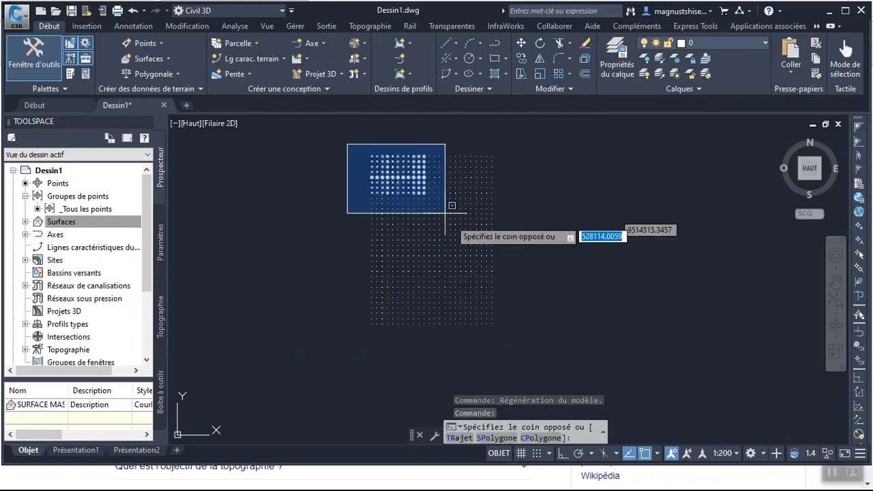
click(537, 353)
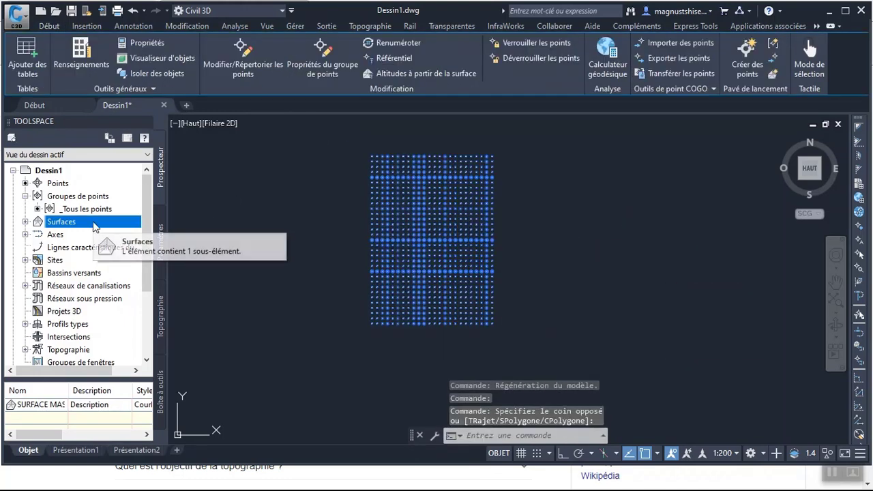
click(25, 222)
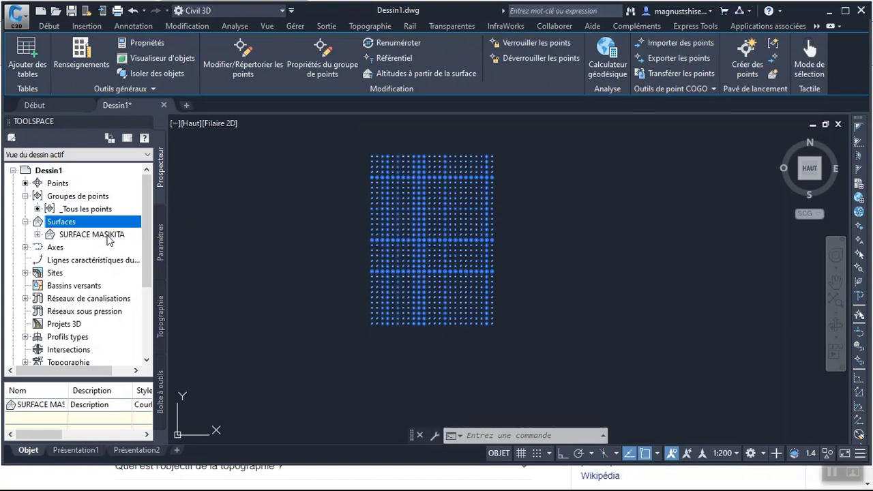
click(37, 235)
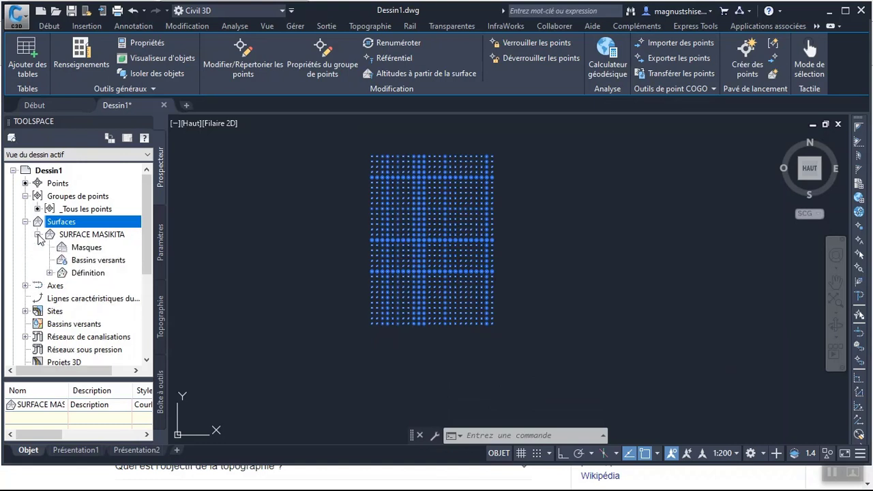
click(49, 272)
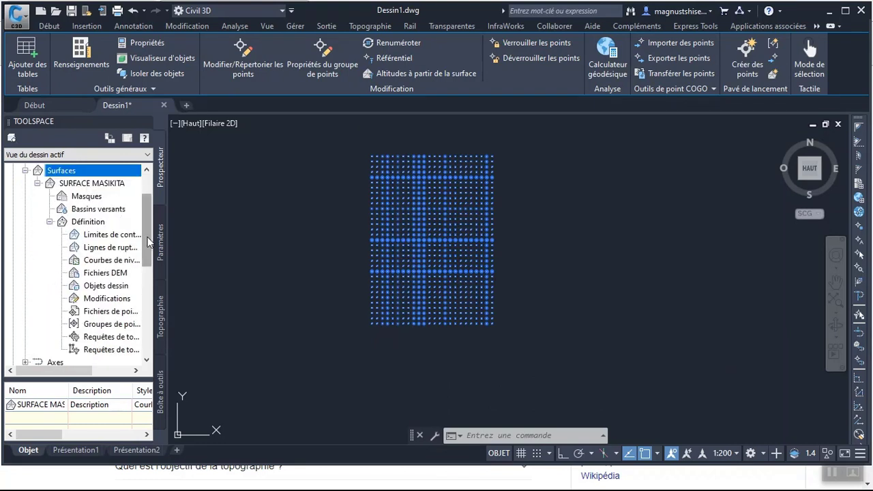
drag(147, 240, 148, 261)
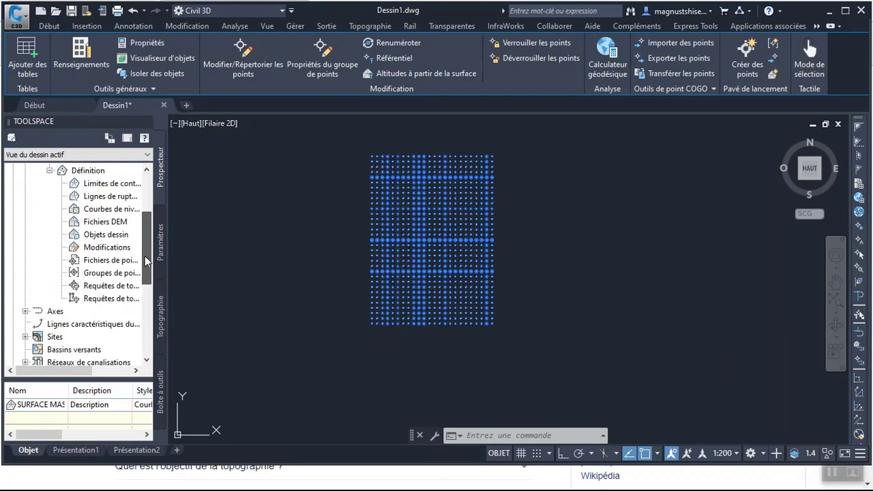
right_click(104, 274)
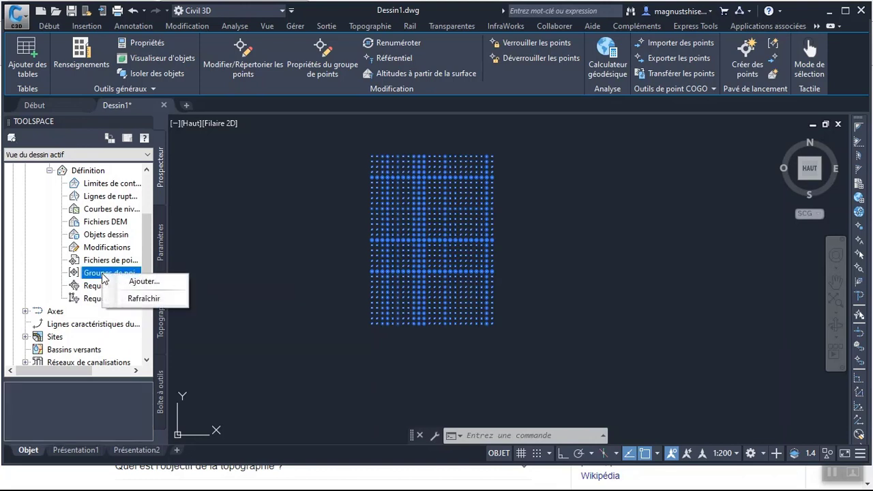
click(143, 282)
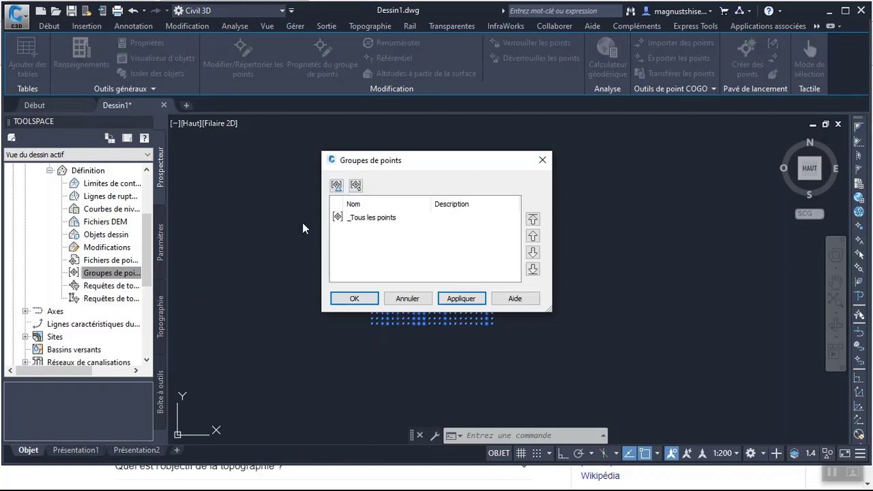
click(365, 219)
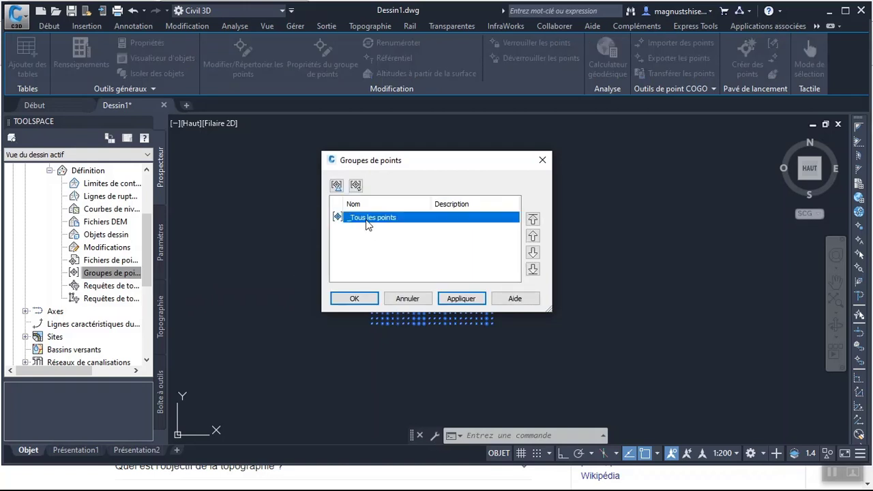
click(456, 299)
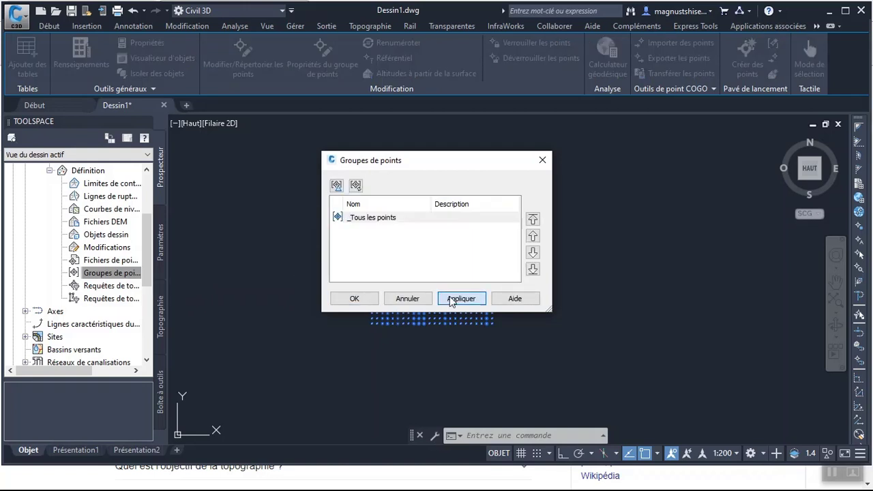
click(354, 299)
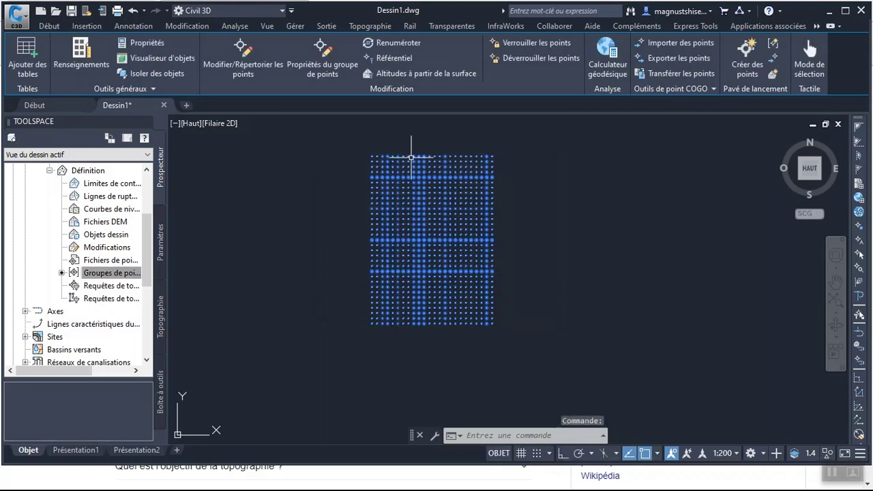
Clear the point selection and examine the surface's contour lines over the point grid
click(345, 145)
key(Escape)
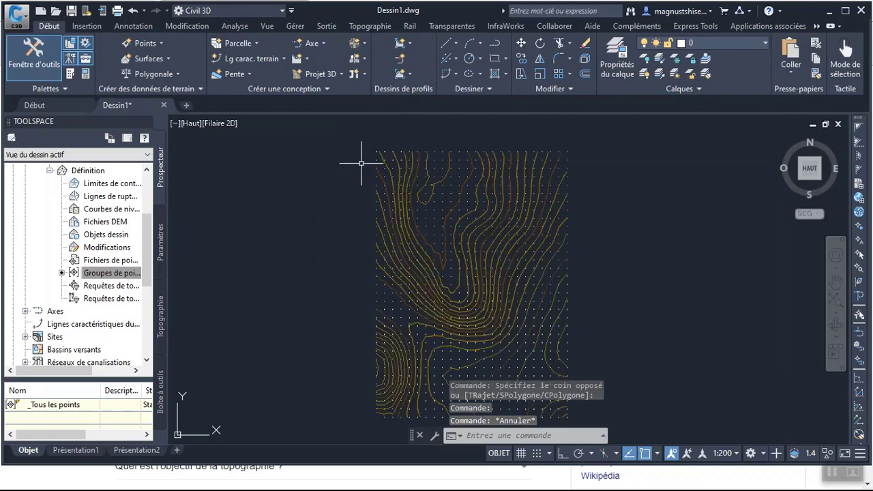
scroll(365, 158, up, 2)
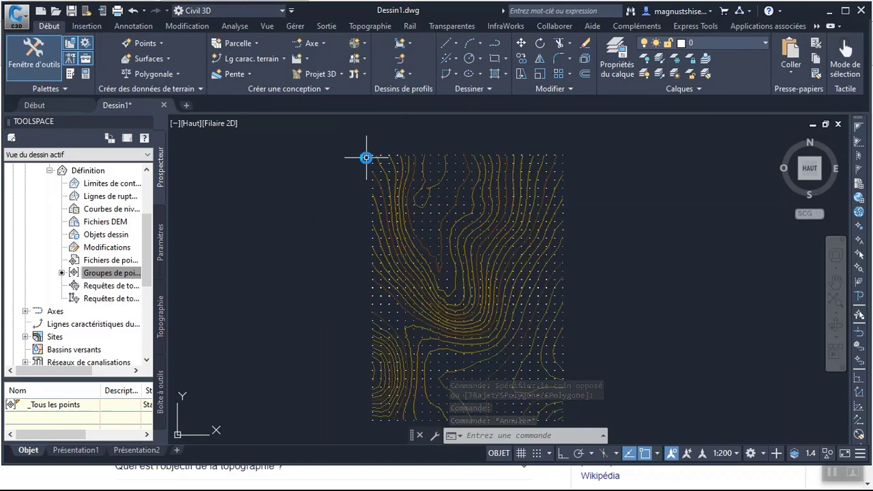
scroll(366, 158, down, 2)
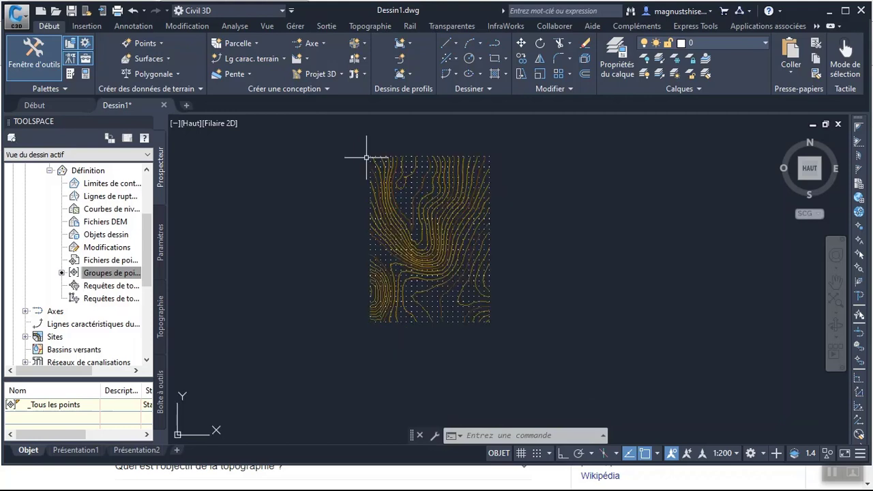
scroll(388, 230, up, 2)
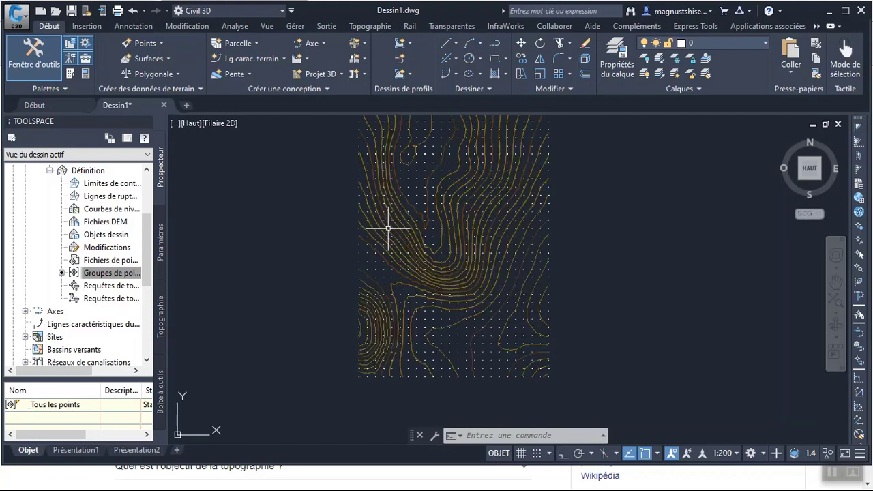
scroll(389, 232, down, 2)
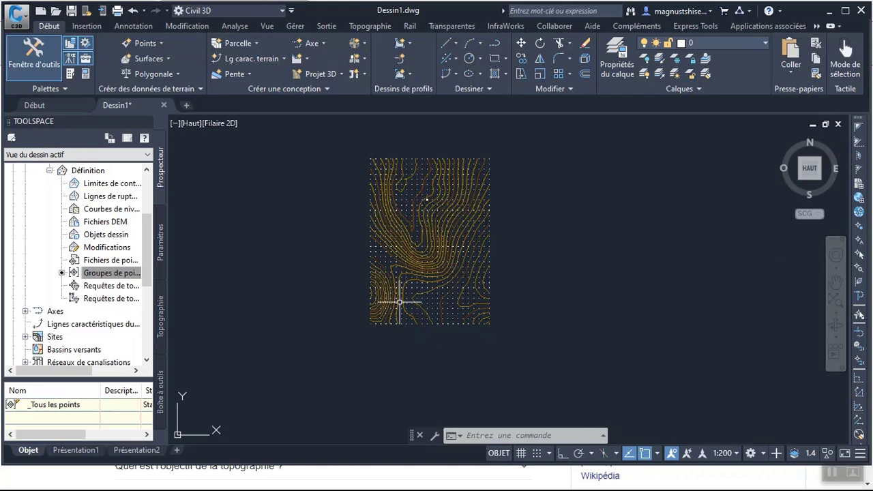
Examine the contour pattern of SURFACE MASIKITA close up and across its full extent
scroll(399, 301, up, 2)
scroll(370, 296, up, 4)
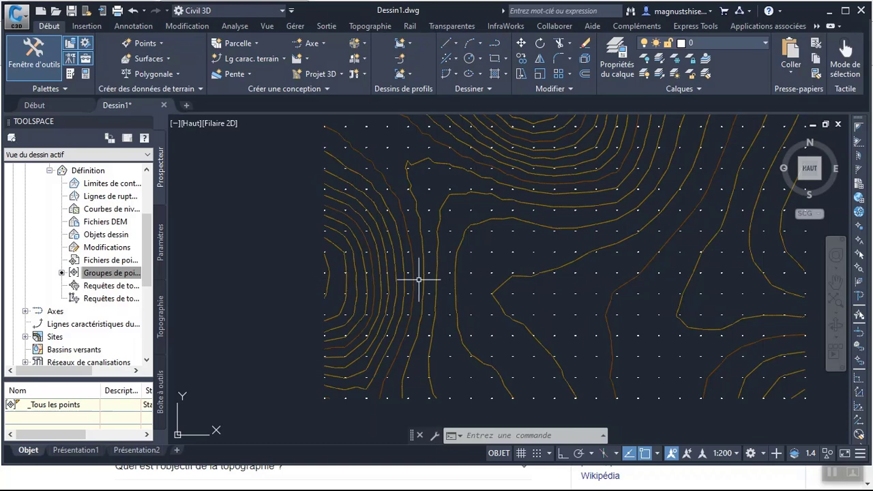
scroll(321, 288, down, 3)
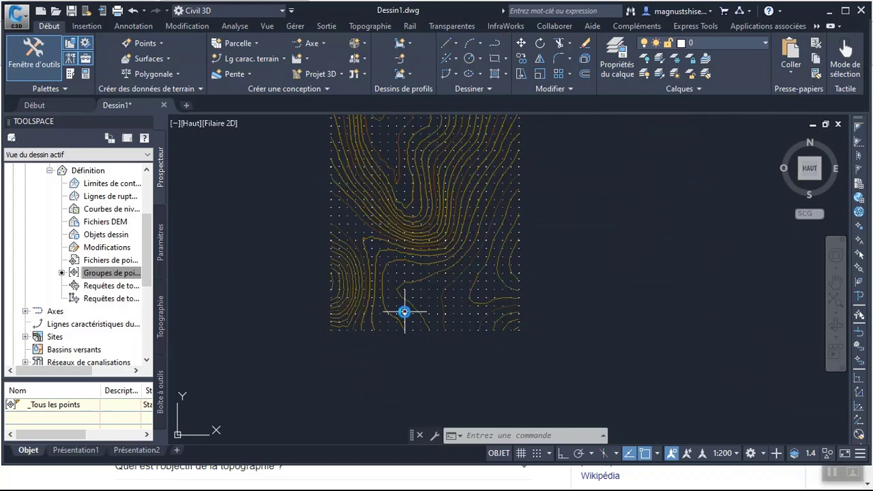
scroll(404, 312, down, 2)
scroll(414, 280, up, 5)
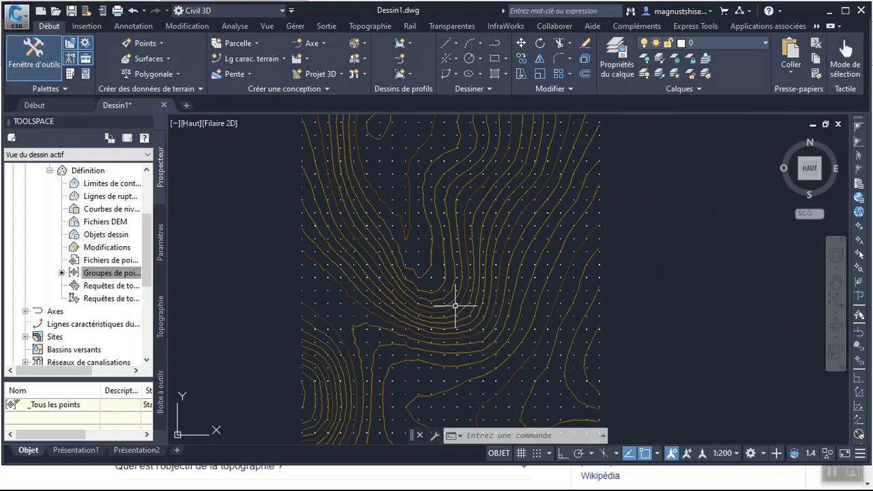
scroll(454, 306, down, 6)
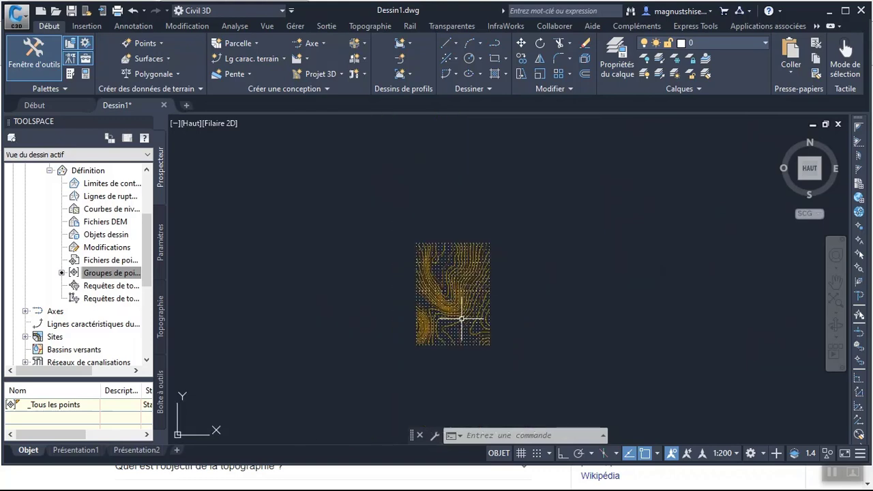
scroll(462, 318, up, 3)
scroll(463, 316, up, 2)
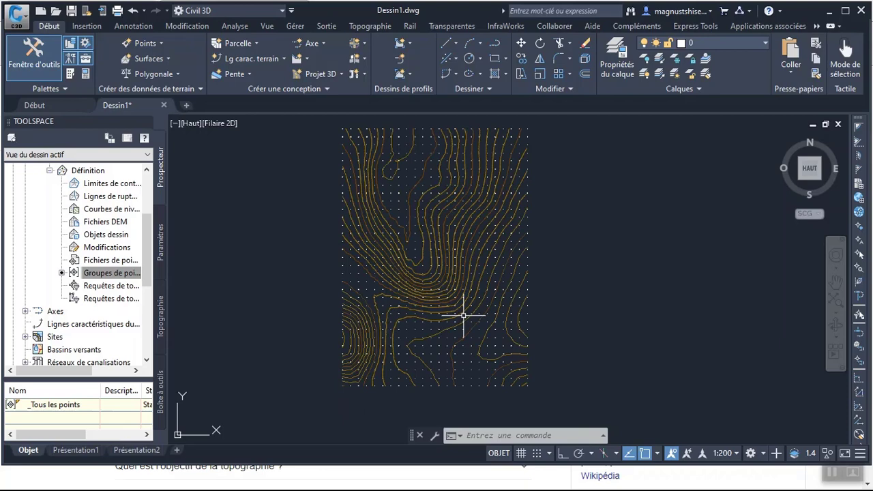
scroll(464, 315, down, 2)
scroll(470, 310, up, 2)
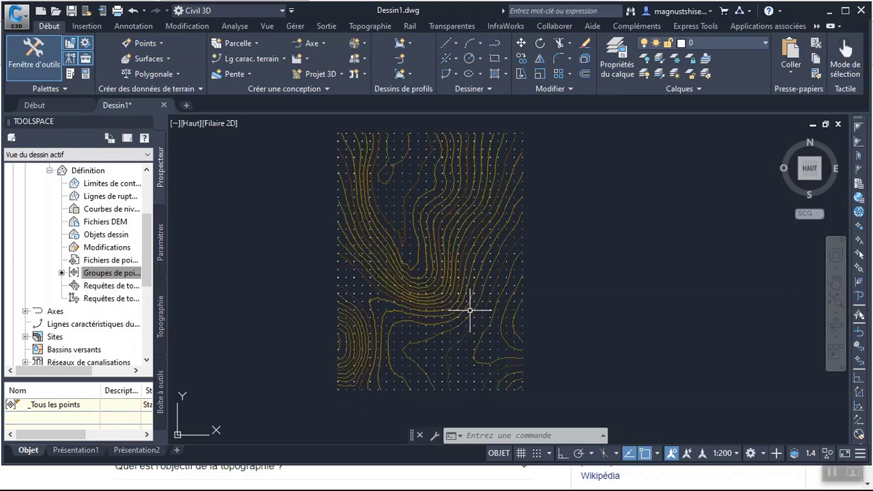
scroll(457, 313, down, 2)
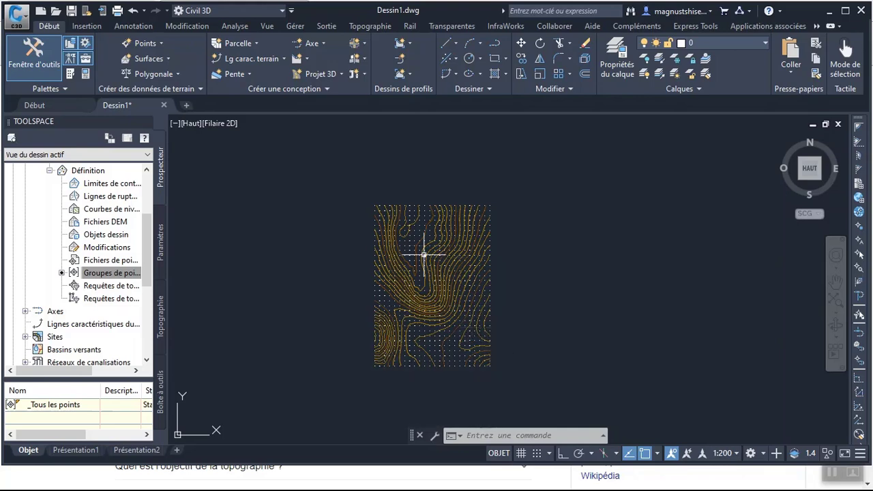
scroll(420, 294, up, 2)
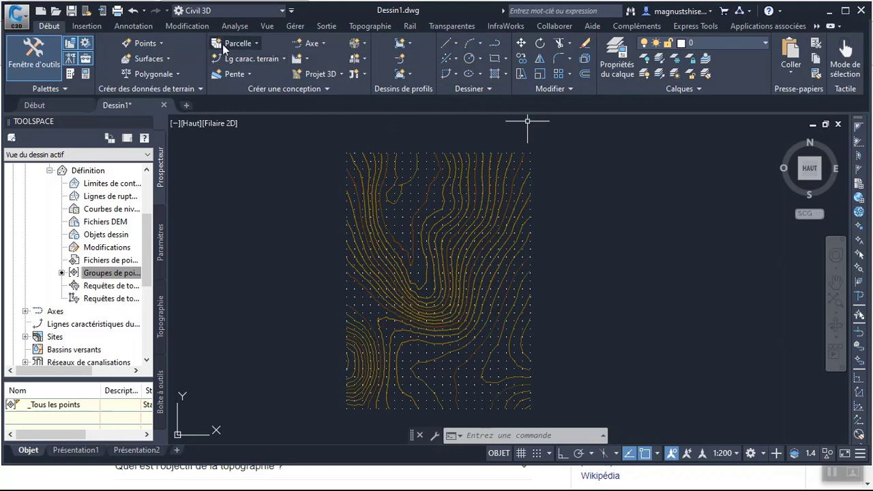
Start adding surface labels to multiple contour lines with the Courbe de niveau - Plusieurs command
click(140, 26)
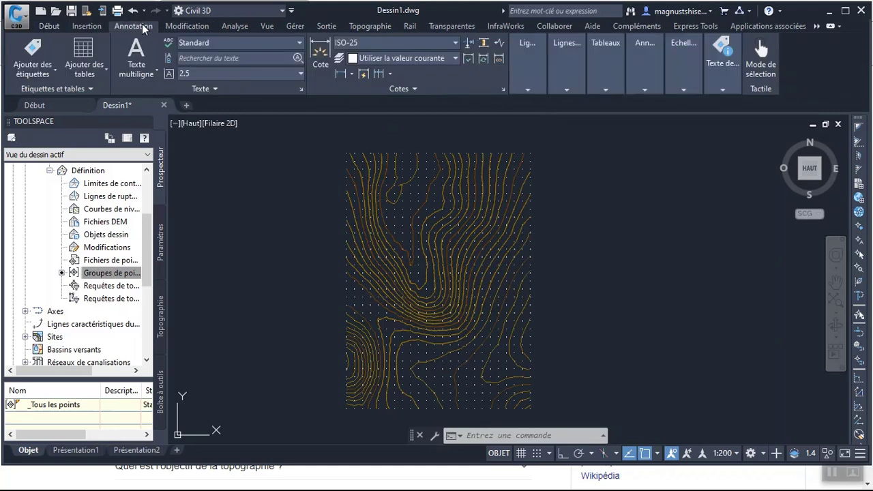
click(56, 72)
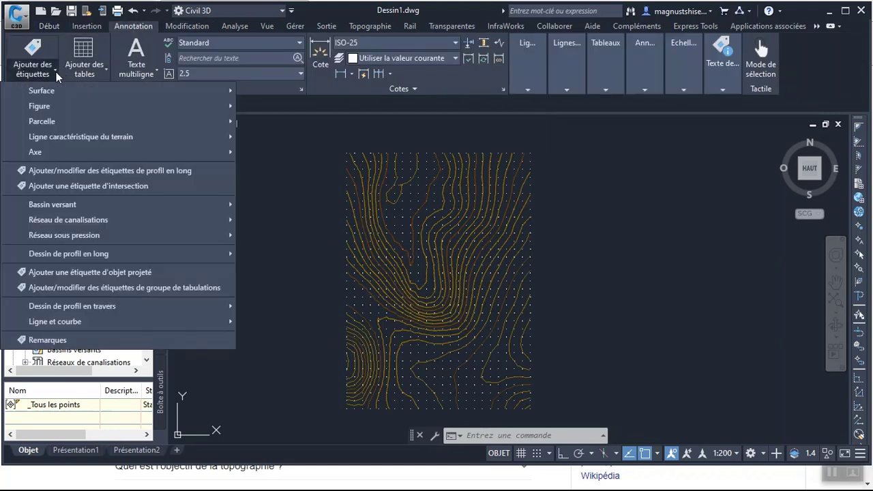
mouse_move(54, 89)
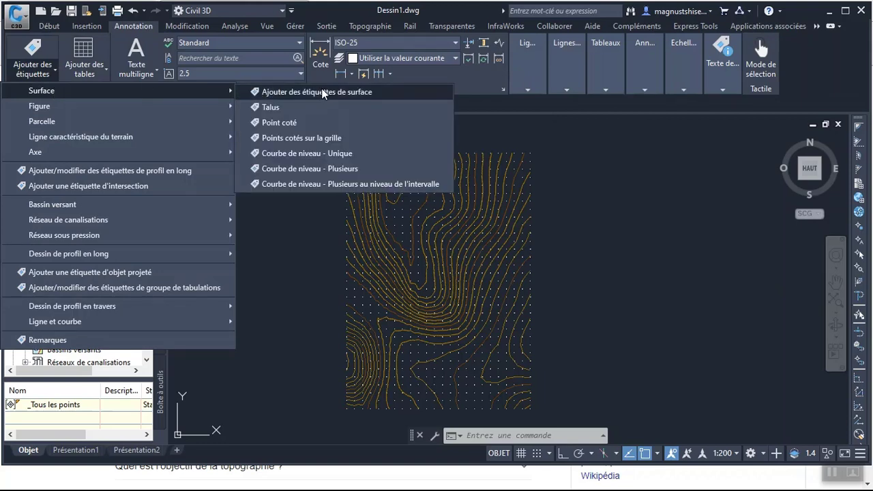
click(317, 168)
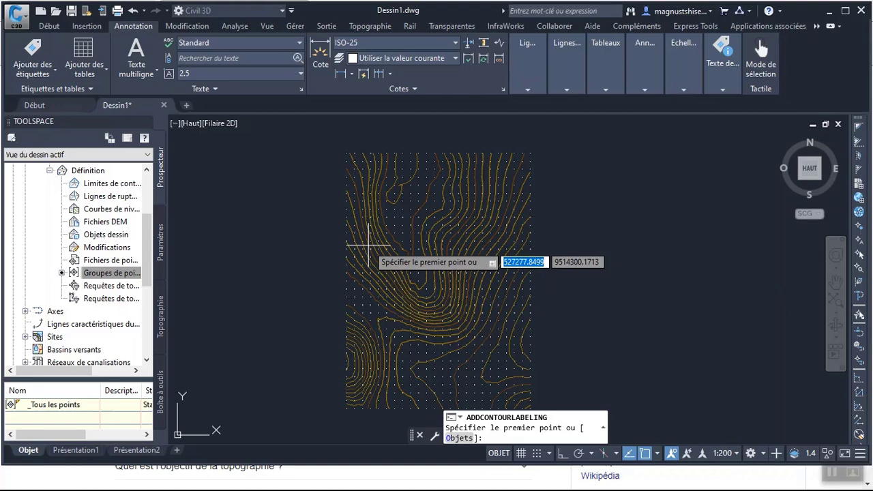
key(alt+Tab)
key(alt+Tab)
key(alt+Tab)
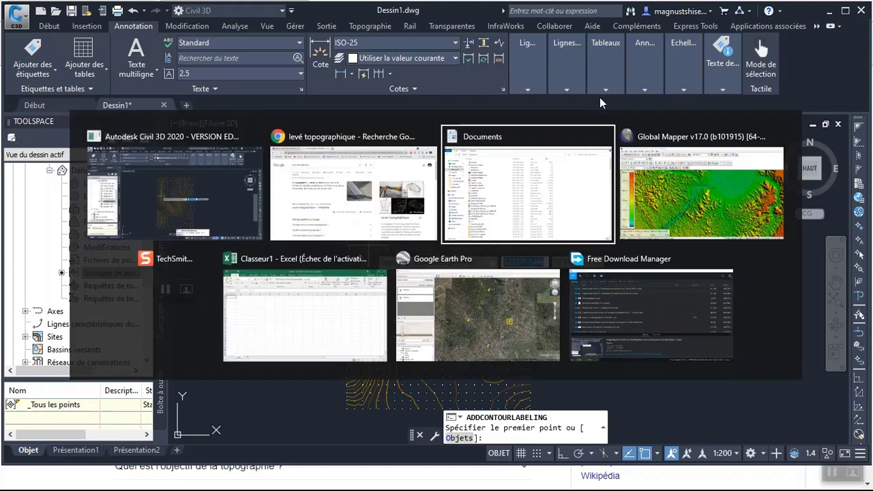
key(alt+Tab)
key(Escape)
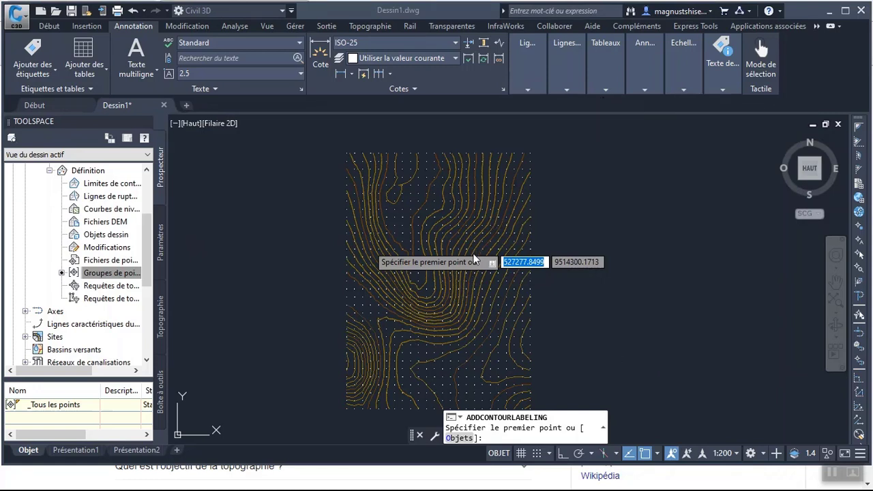
Switch to the Documents folder window and minimize it to return to the drawing
key(alt+Tab)
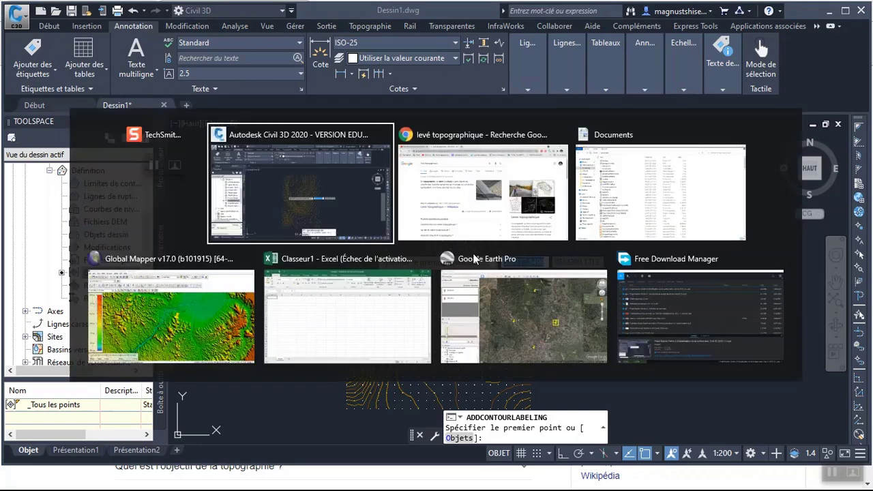
key(alt+Tab)
key(alt+Tab)
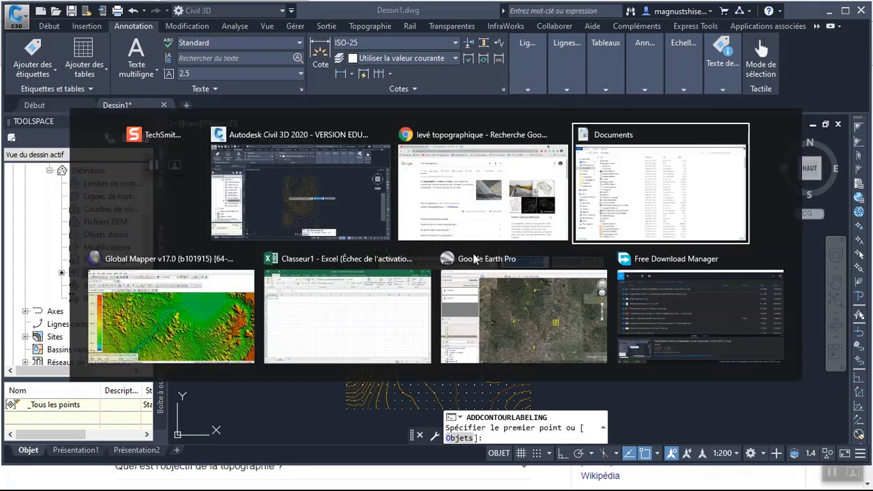
key(alt+Tab)
key(alt+Tab)
key(alt+Tab)
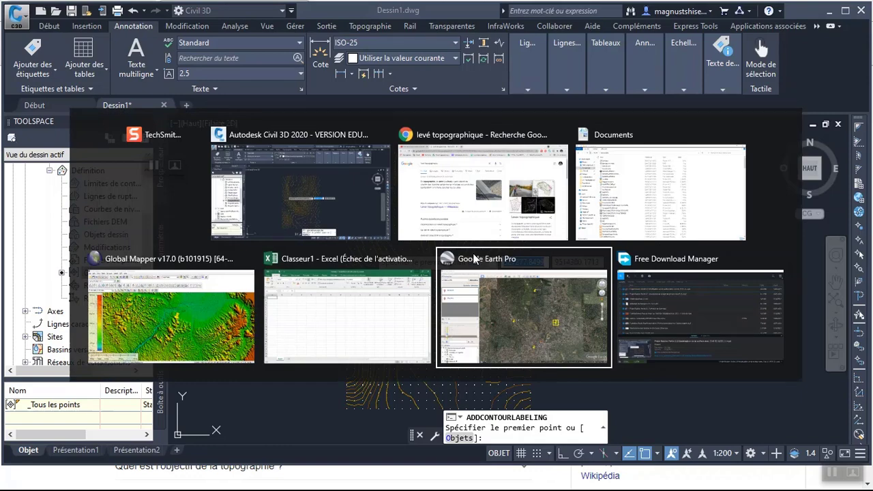
key(alt+Tab)
key(alt+Tab)
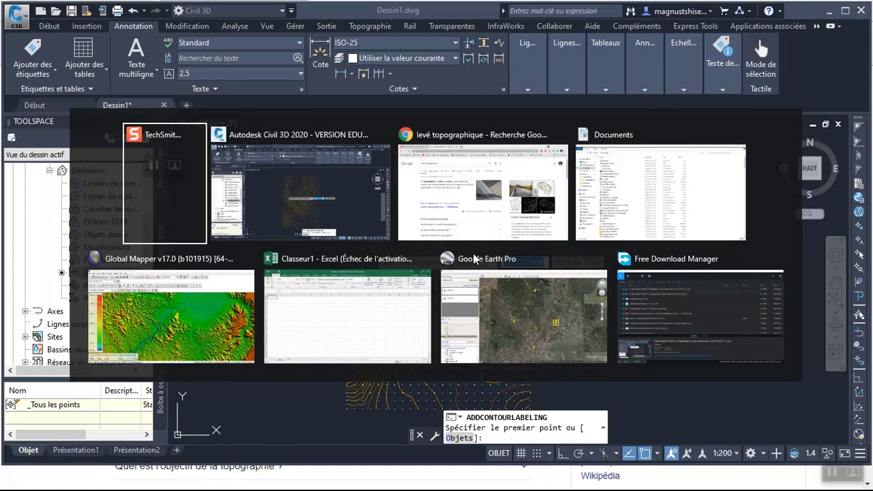
key(alt+Tab)
key(alt+Tab)
key(alt+Tab)
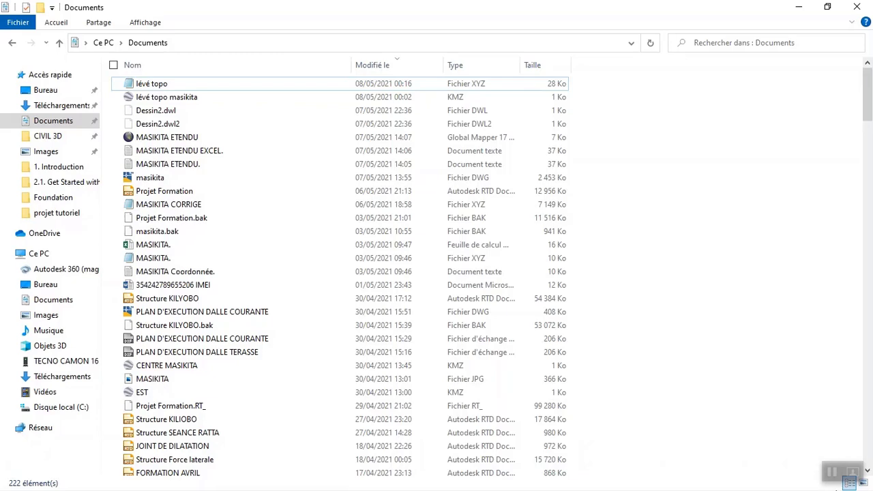
click(802, 8)
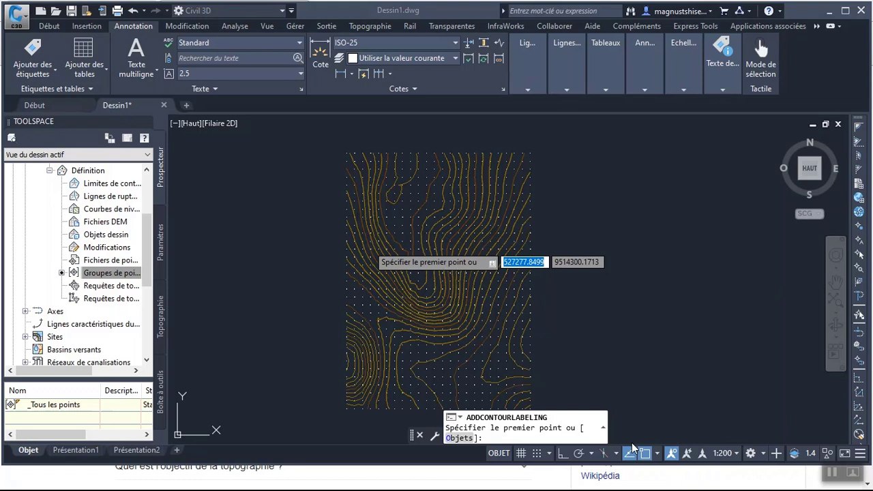
Switch to the Chrome window with the levé topographique search and minimize it
key(alt+Tab)
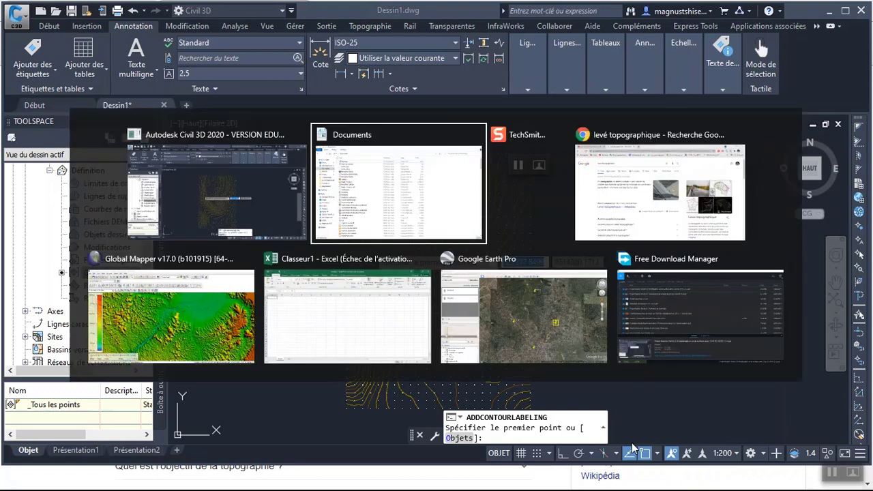
key(alt+Tab)
key(alt+Tab)
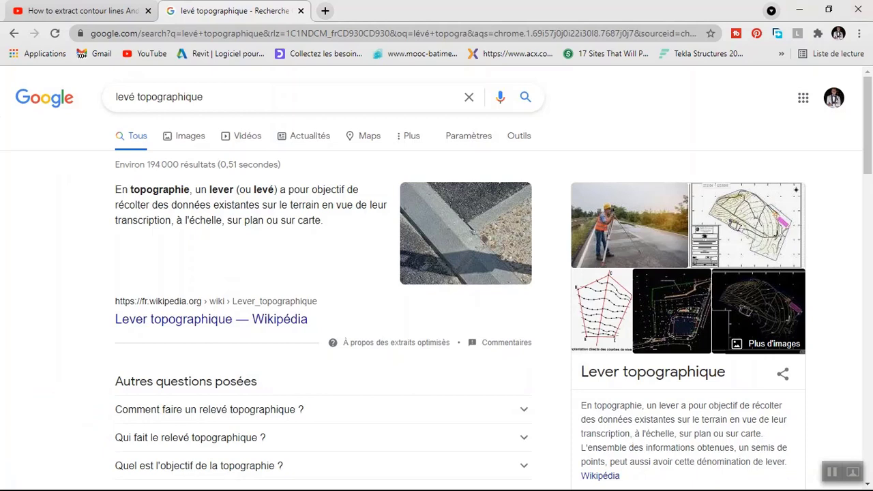
click(799, 9)
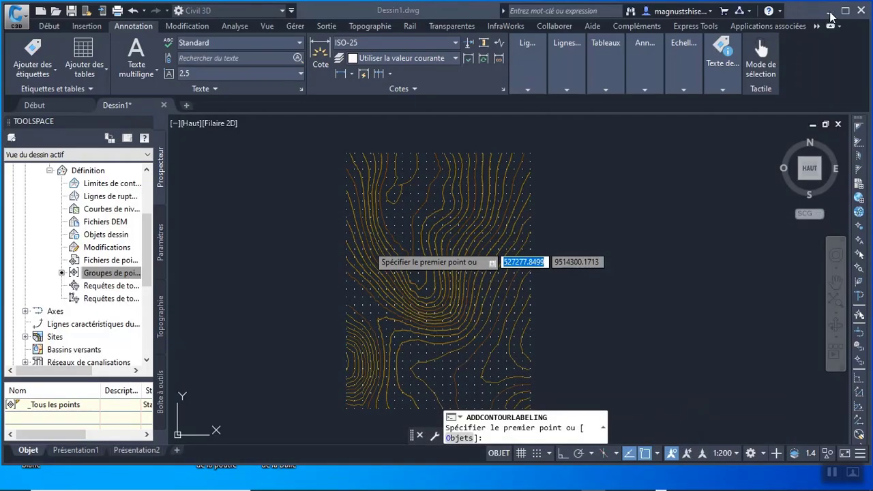
Switch to Free Download Manager and minimize its window
key(alt+Tab)
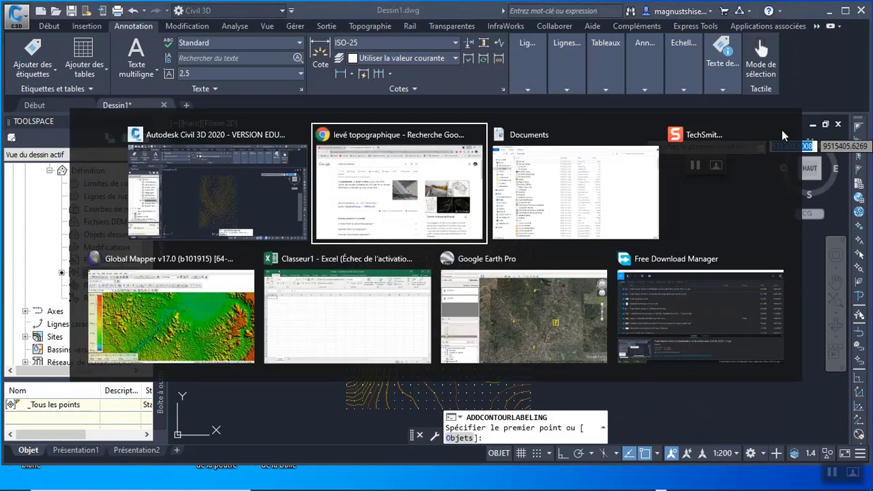
key(alt+Tab)
key(alt+Tab)
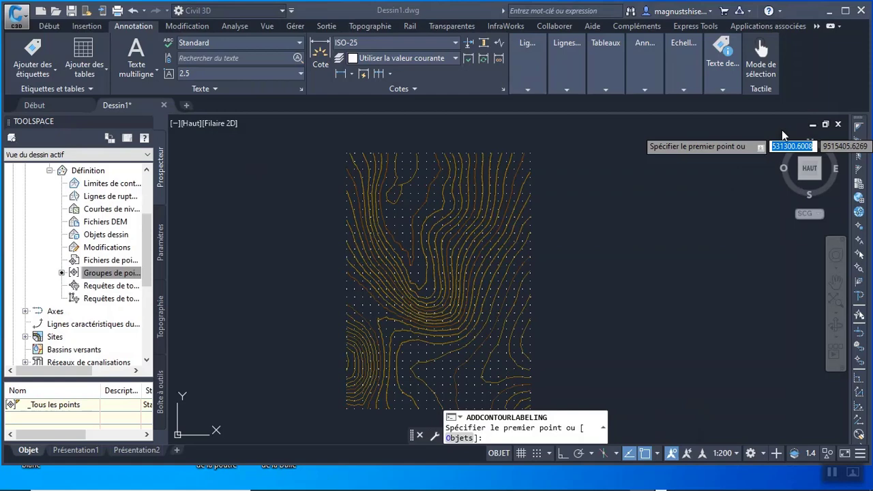
key(alt+Tab)
key(alt+Tab)
key(alt+Tab)
key(alt+Tab)
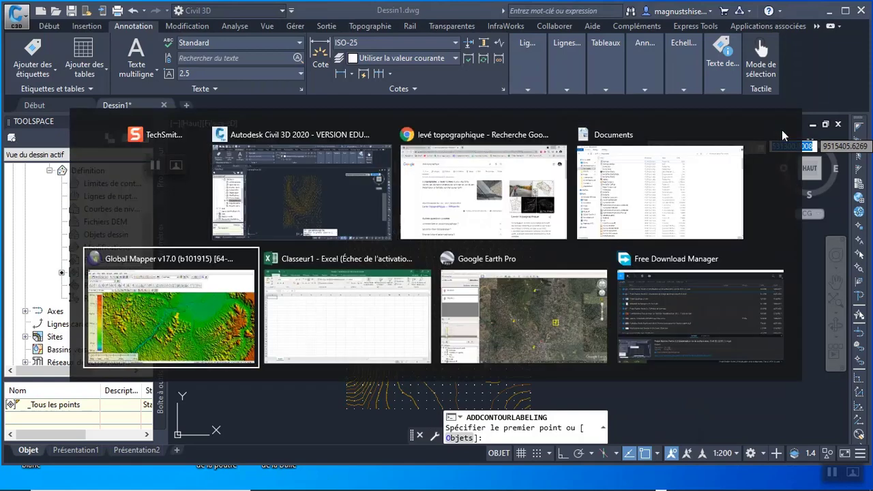
key(alt+Tab)
key(alt+Tab)
key(alt+Tab)
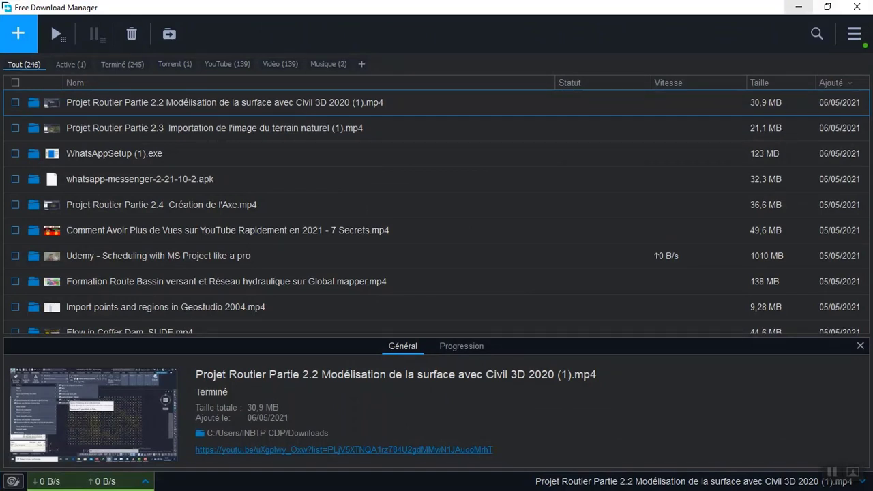
click(806, 8)
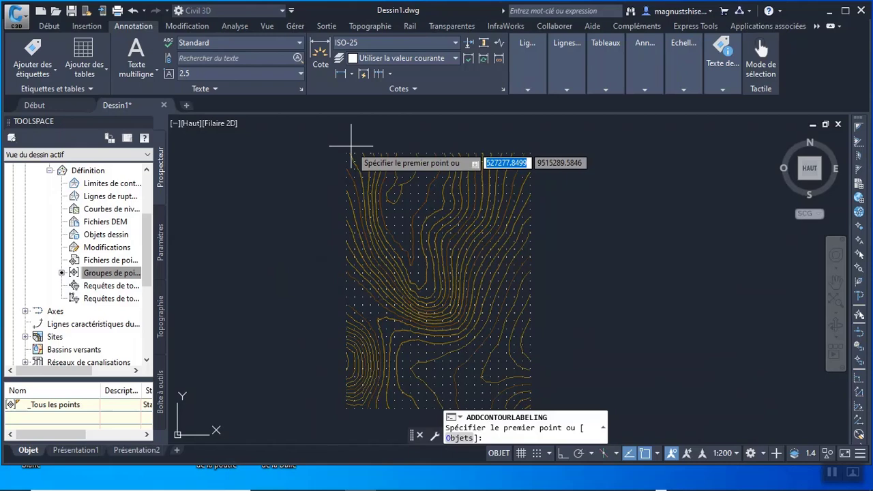
Switch to Global Mapper and close it
key(alt+Tab)
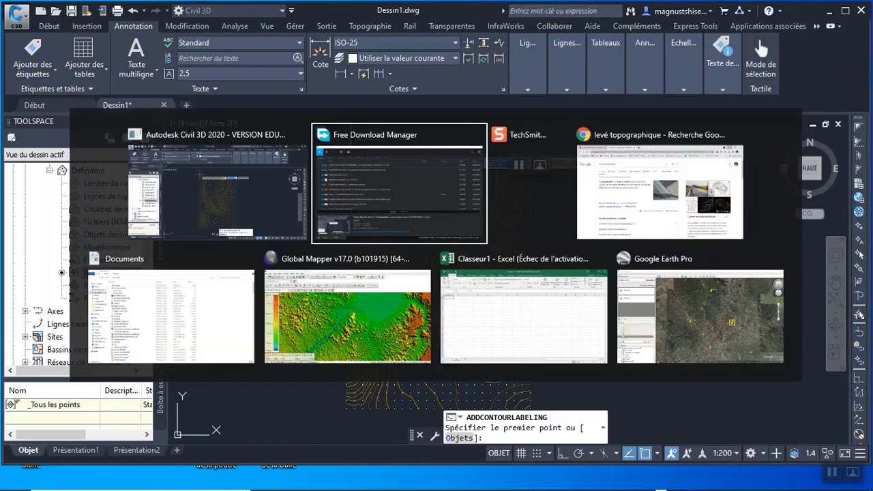
key(alt+Tab)
key(alt+Tab)
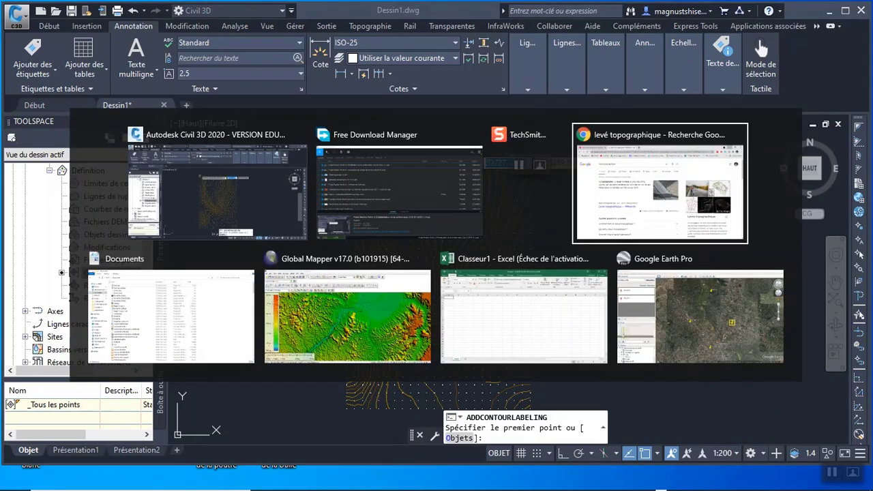
key(alt+Tab)
key(alt+Tab)
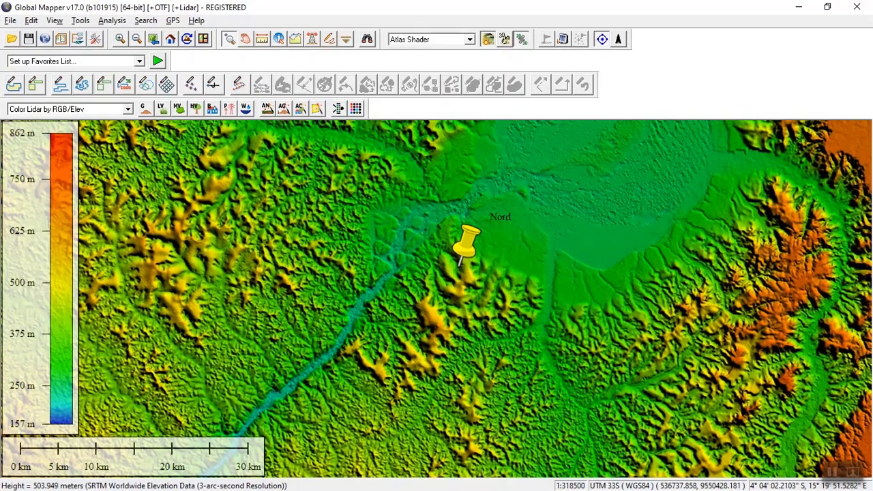
click(859, 8)
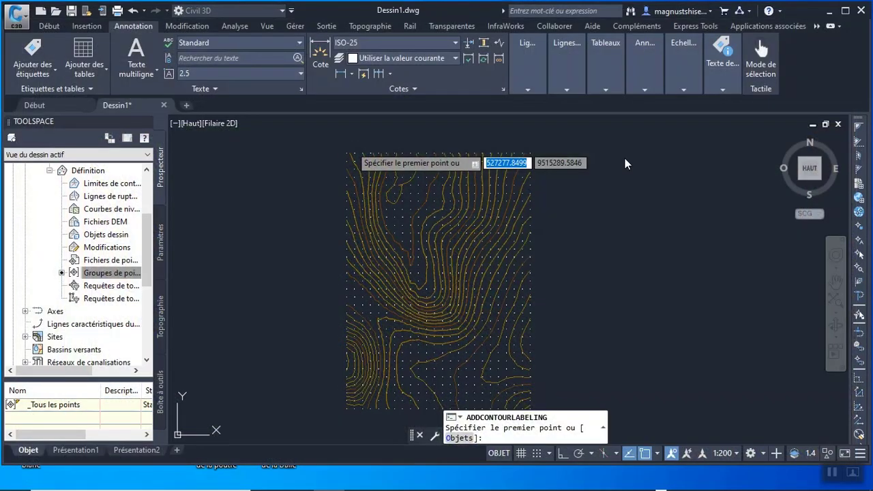
Switch to Google Earth Pro, where the EST placemark's properties are open
key(alt+Tab)
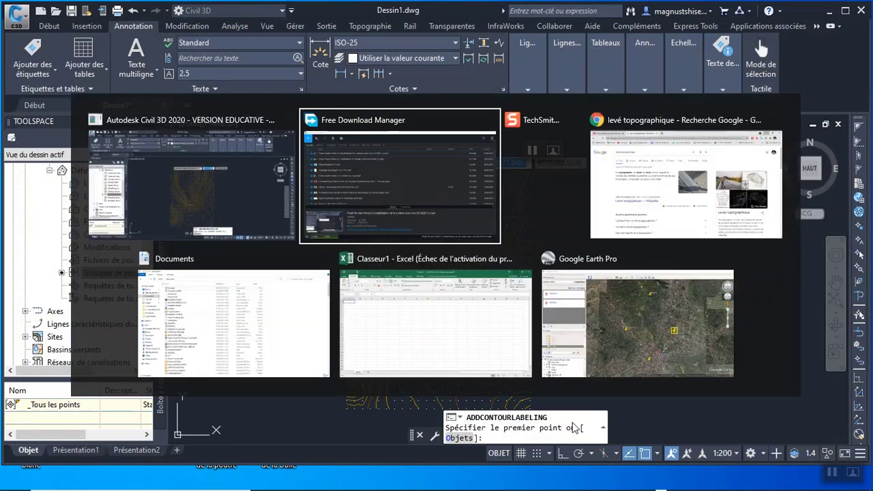
key(alt+Tab)
key(alt+Tab)
key(alt+Tab)
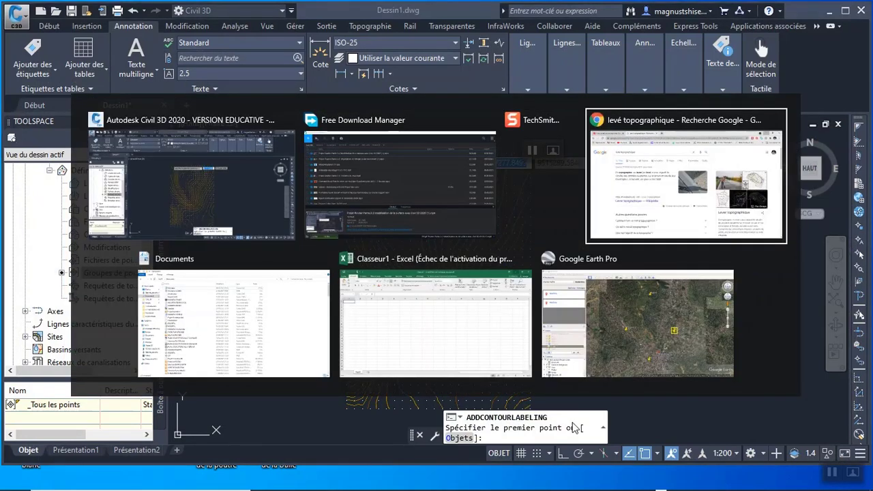
key(alt+Tab)
key(alt+Tab)
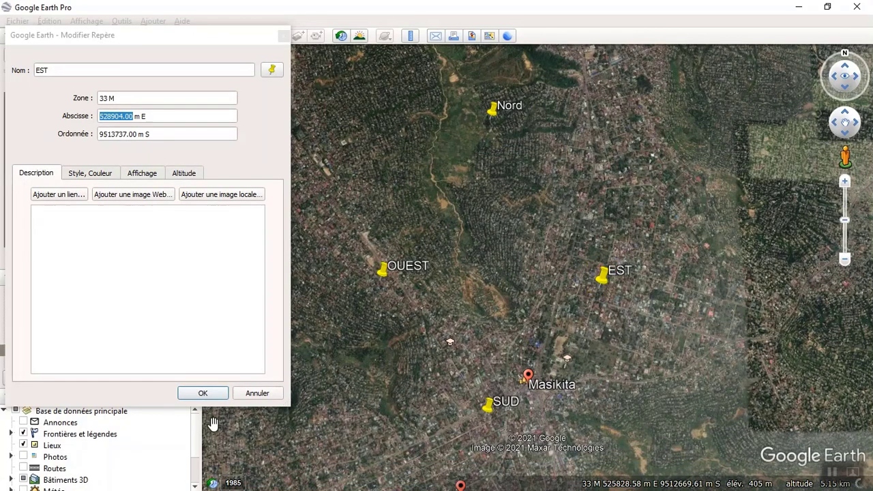
Accept the EST placemark's properties and close Google Earth Pro
click(213, 391)
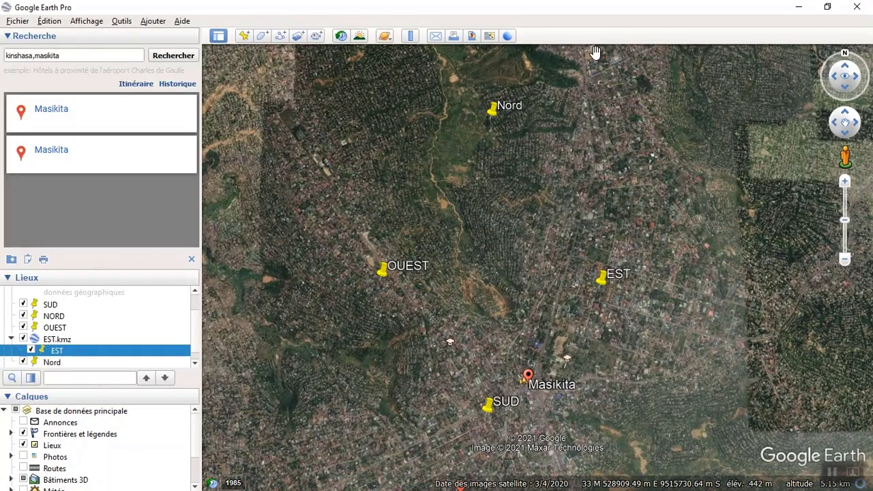
drag(594, 52, 799, 27)
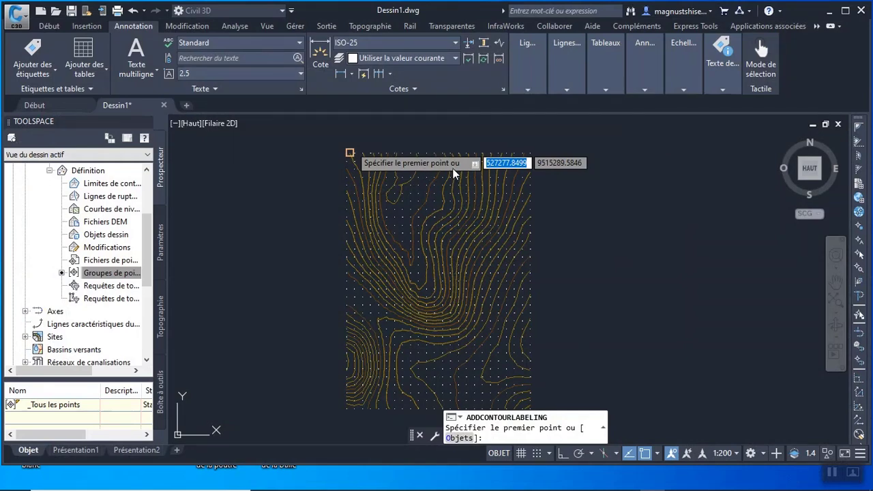
Switch to Excel with the empty Classeur1 workbook and close it
key(alt+Tab)
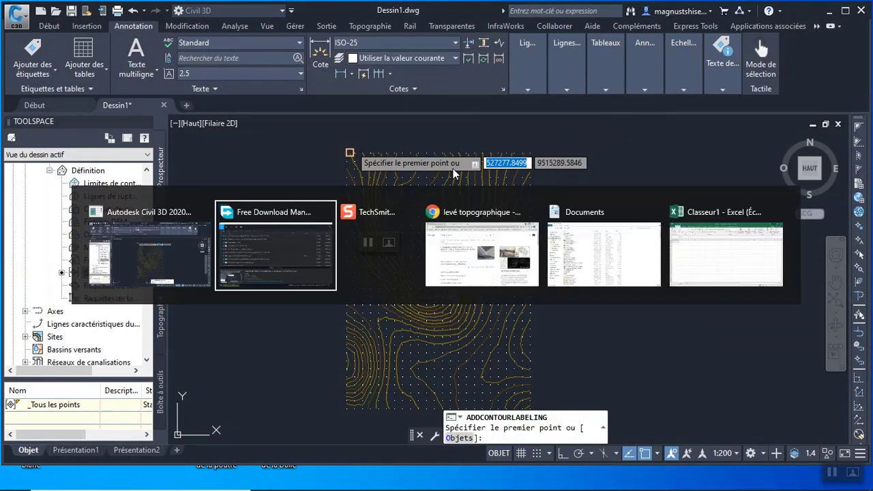
key(alt+Tab)
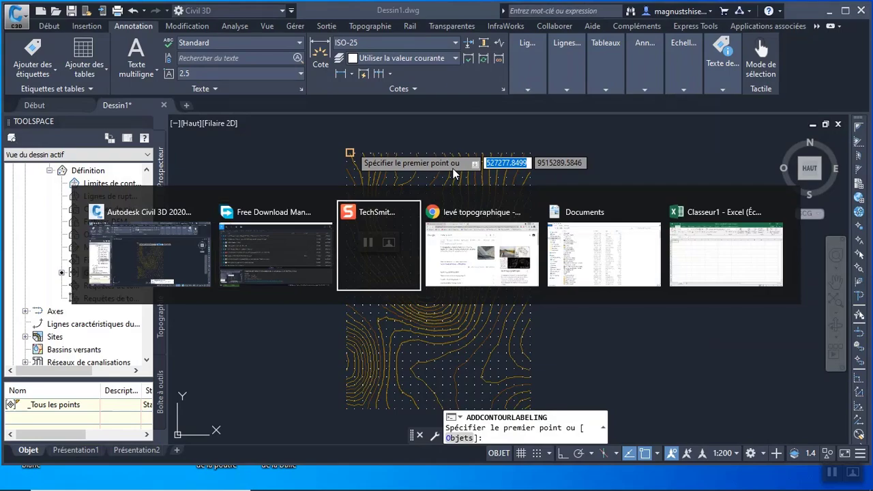
key(alt+Tab)
key(alt+Tab)
key(alt+Tab)
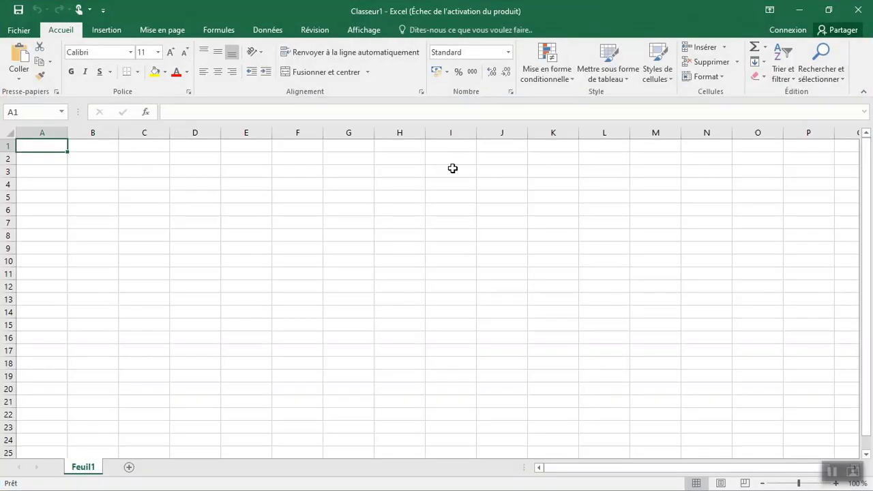
click(863, 9)
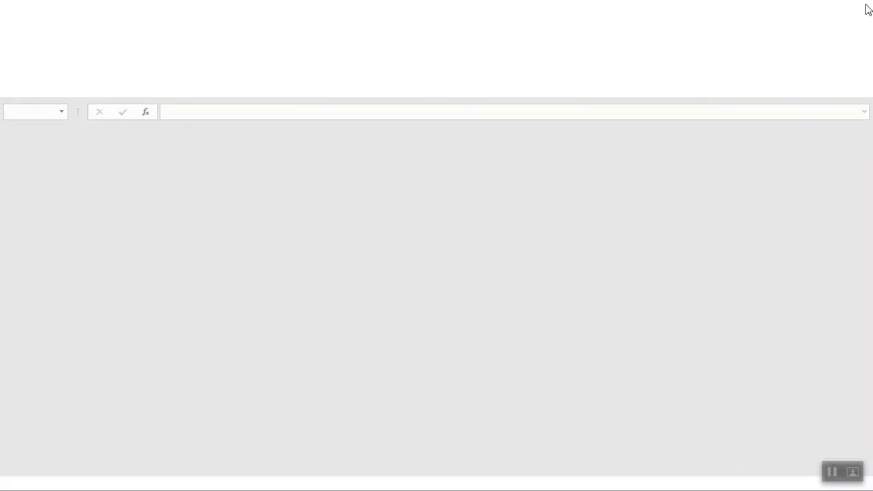
Switch to Free Download Manager and close its window
key(alt+Tab)
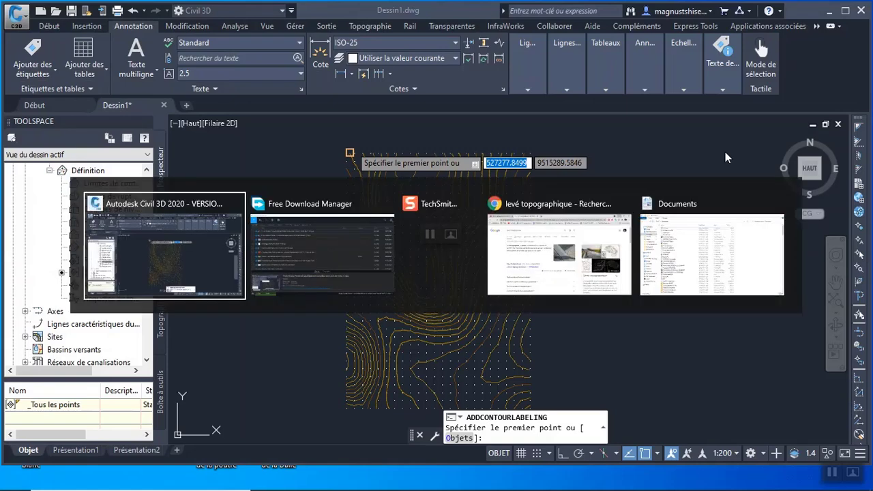
key(alt+Tab)
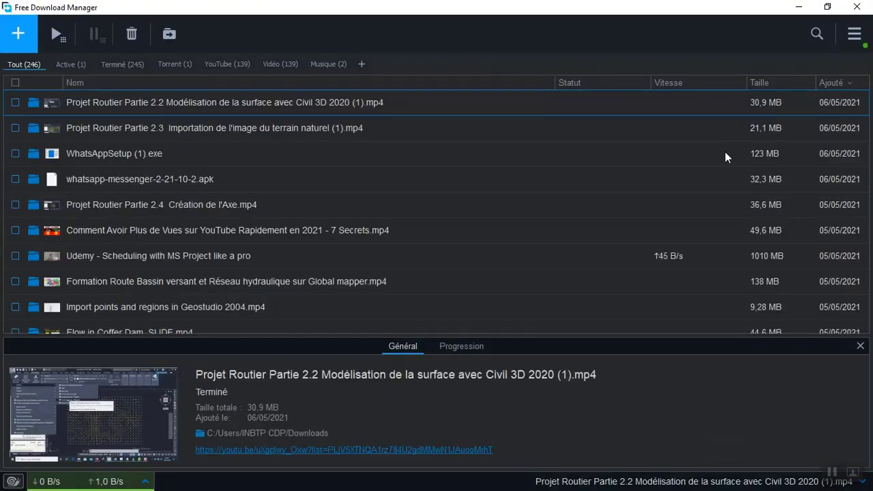
key(alt+Tab)
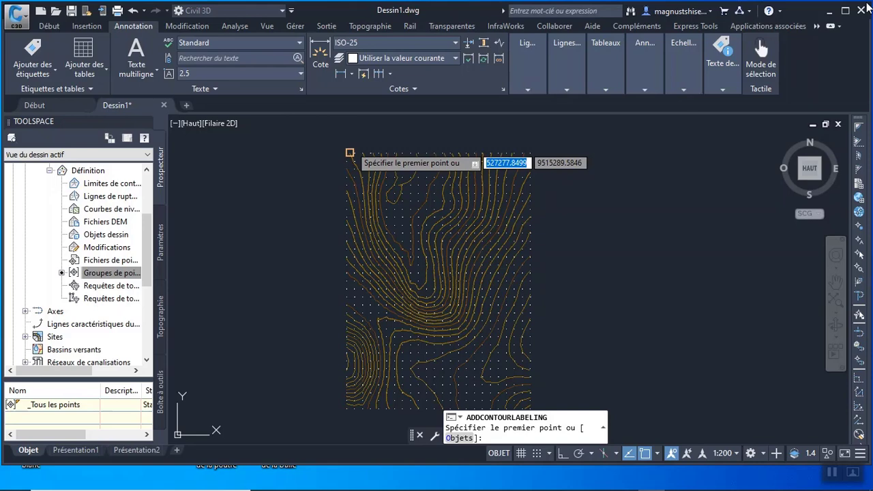
Switch to the File Explorer window showing the Documents folder and close it
key(alt+Tab)
key(alt+Tab)
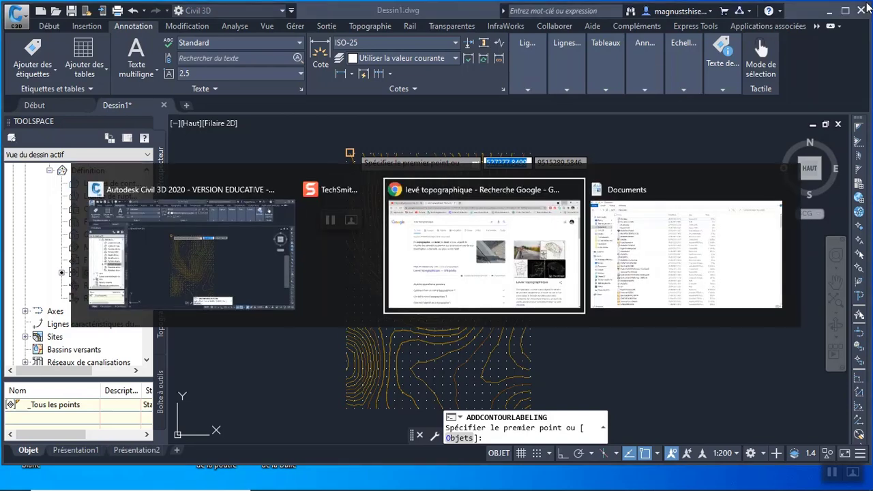
key(alt+Tab)
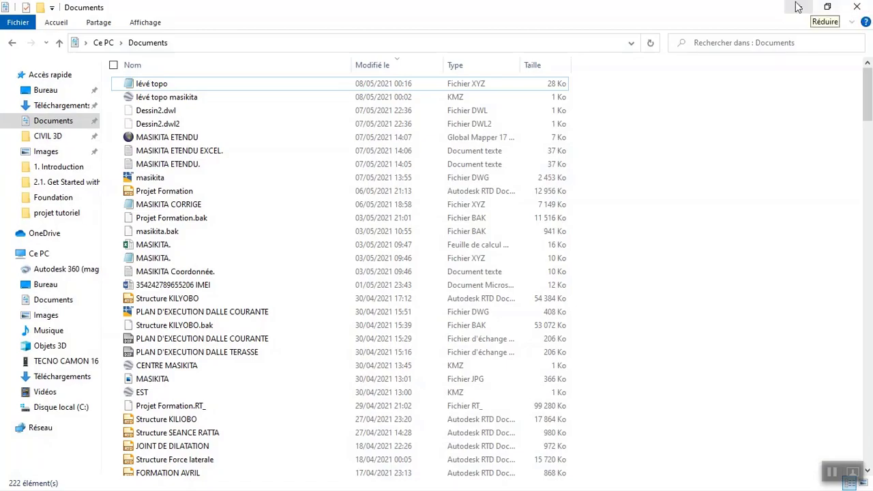
click(857, 7)
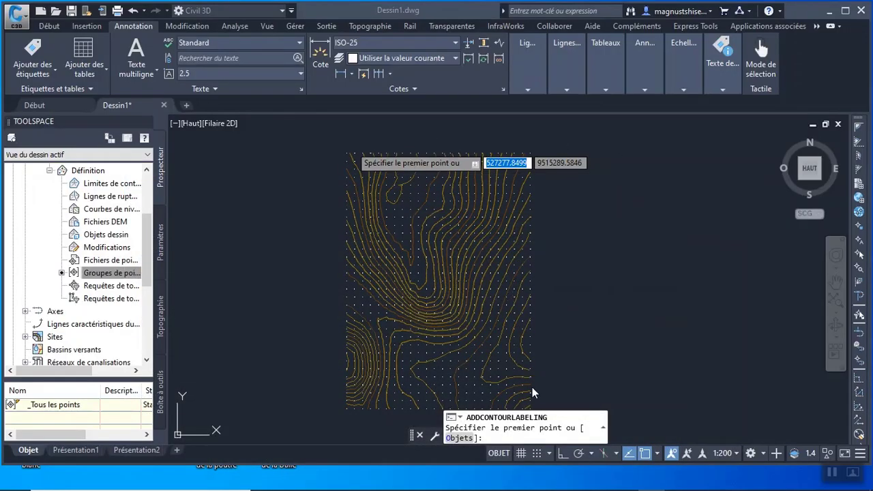
mouse_move(566, 485)
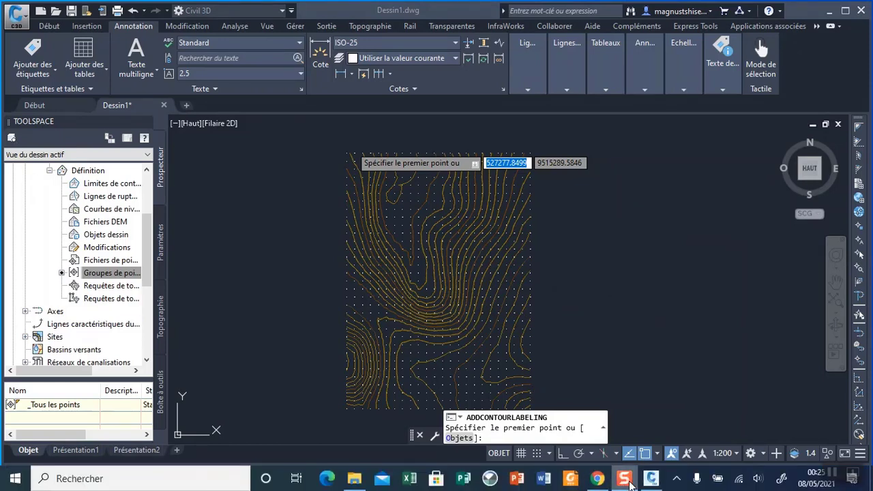
mouse_move(631, 483)
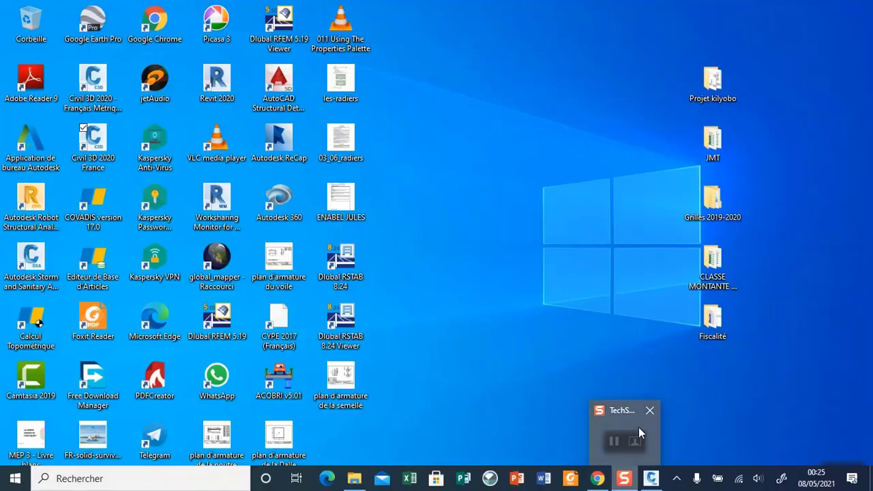
click(638, 427)
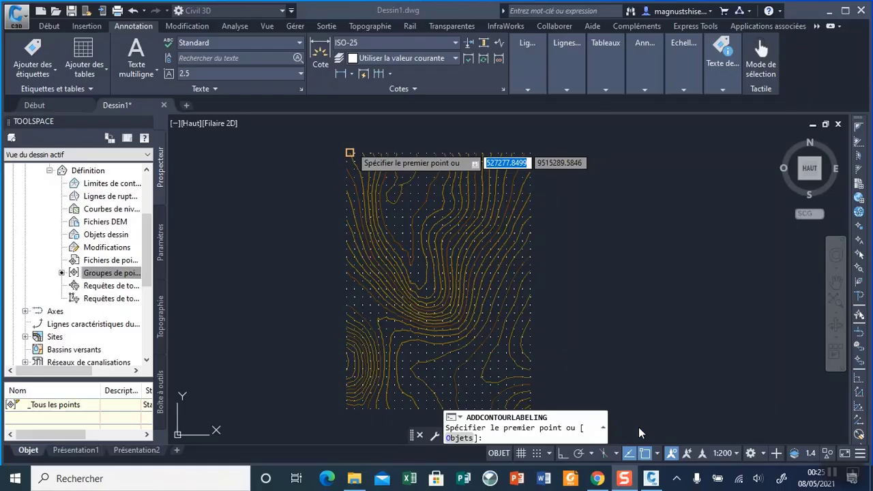